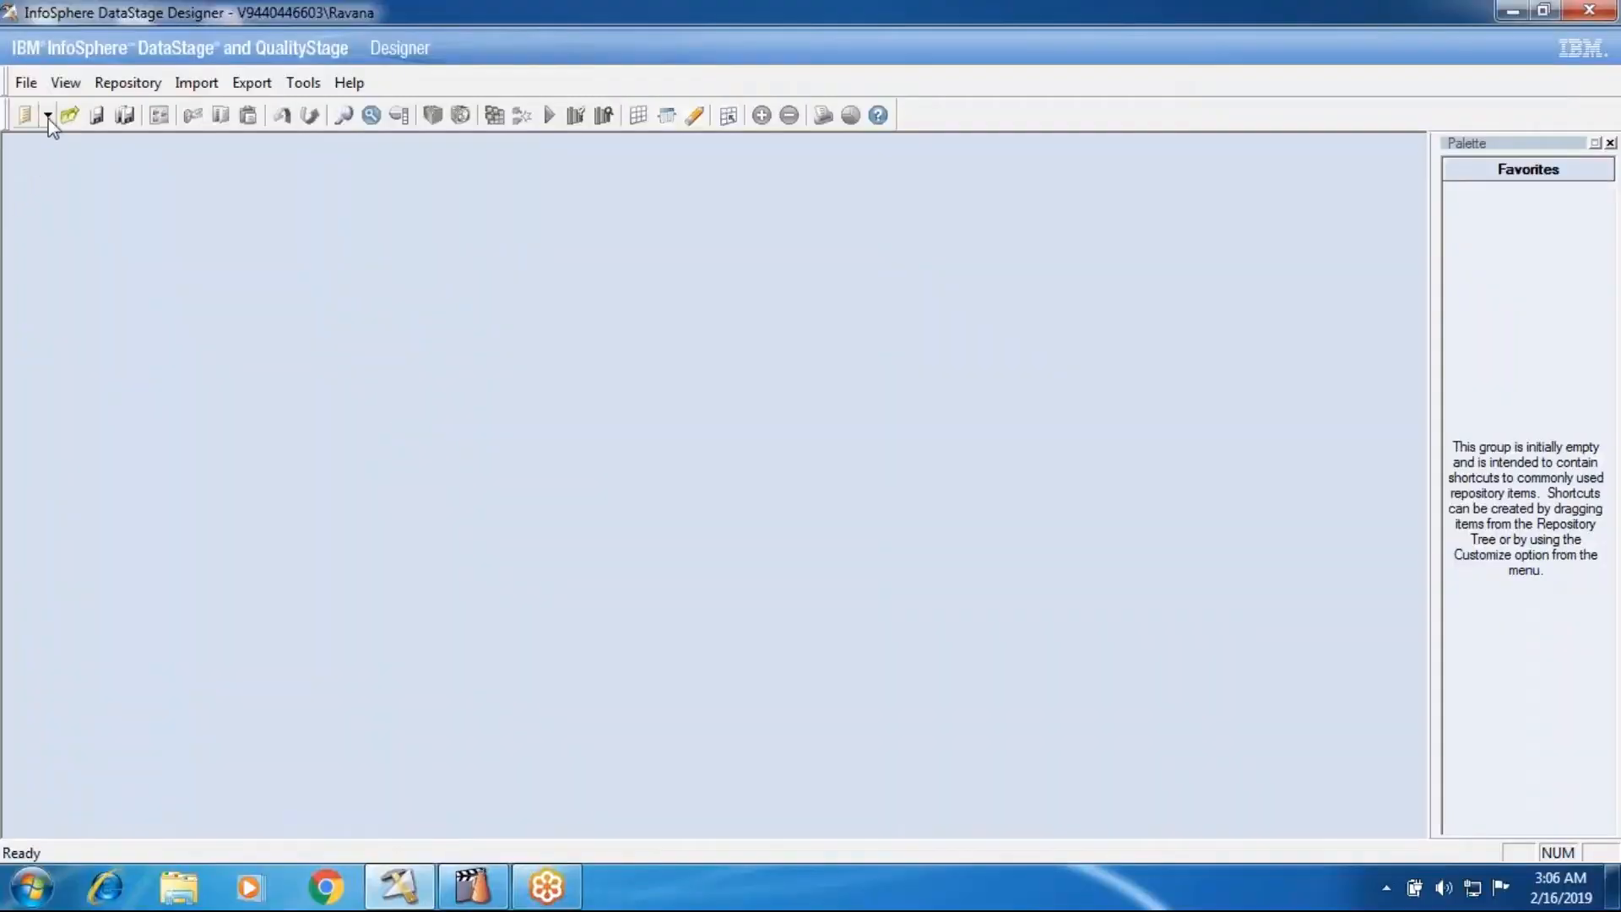
- Open the LookUpStage_Job10 parallel job from the Batch101 folder and review the column mappings in its Lookup_2 stage
click(73, 142)
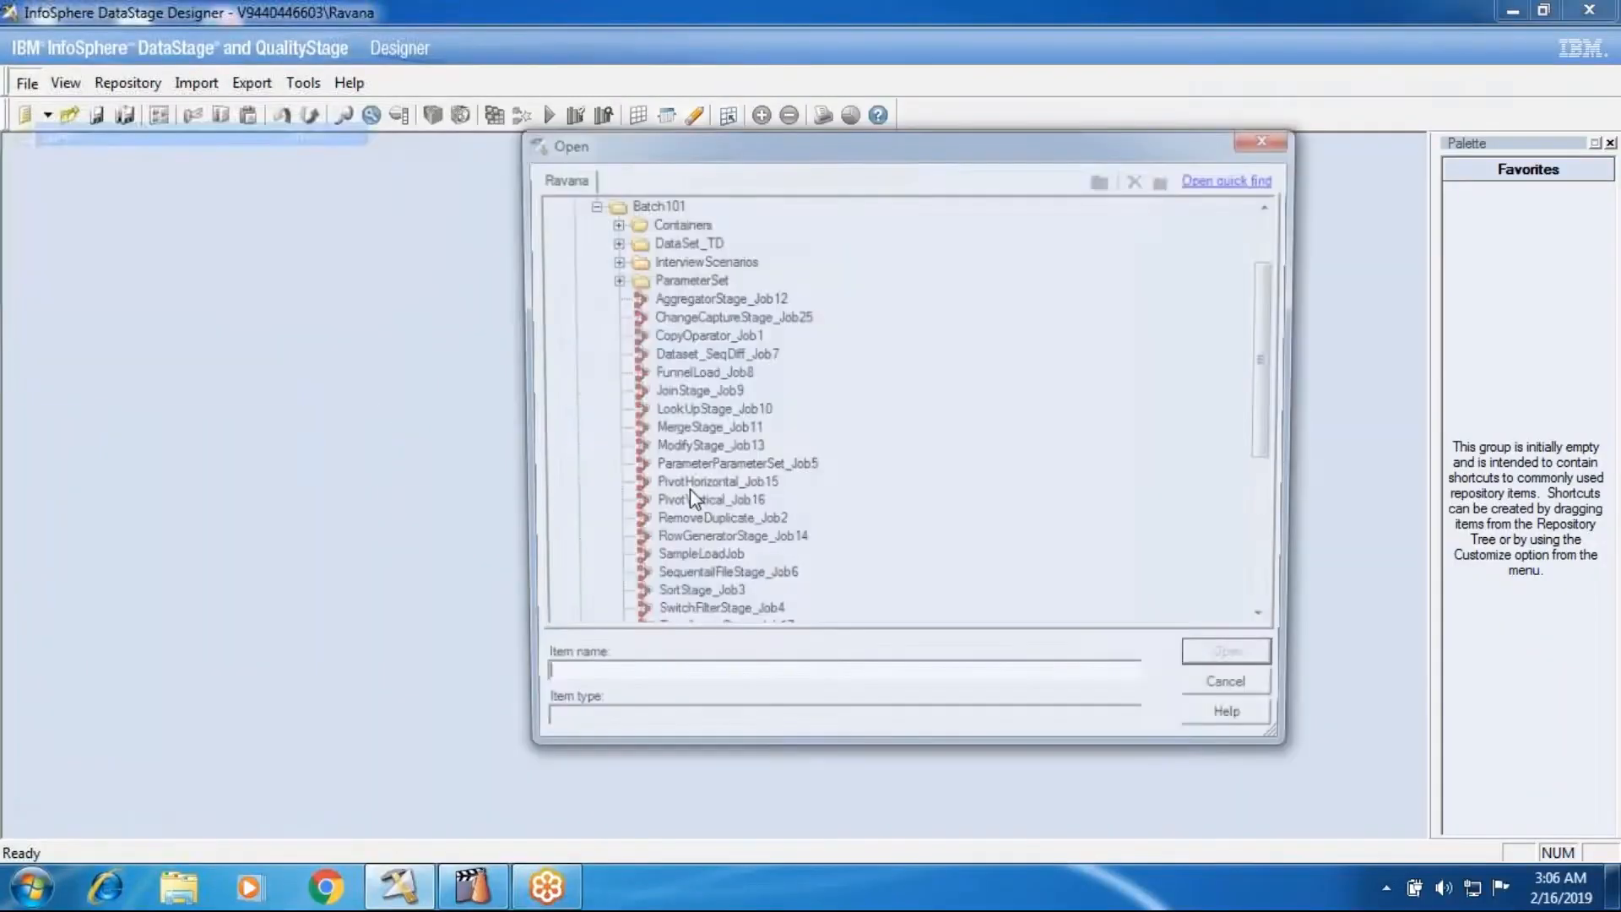
click(608, 222)
click(609, 223)
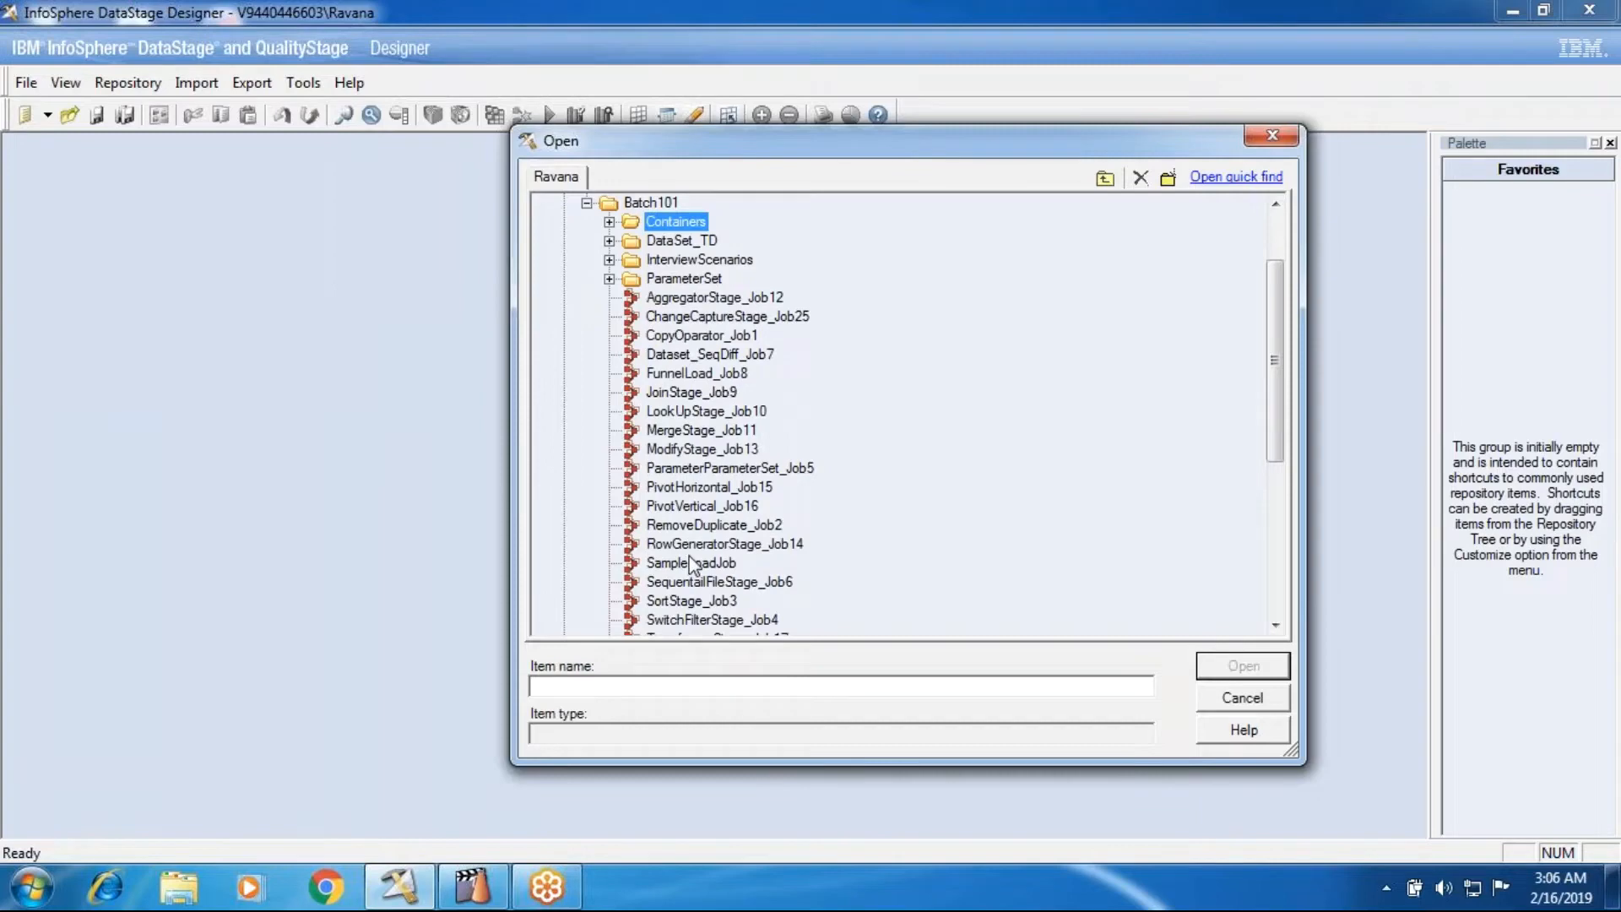
click(688, 396)
click(687, 412)
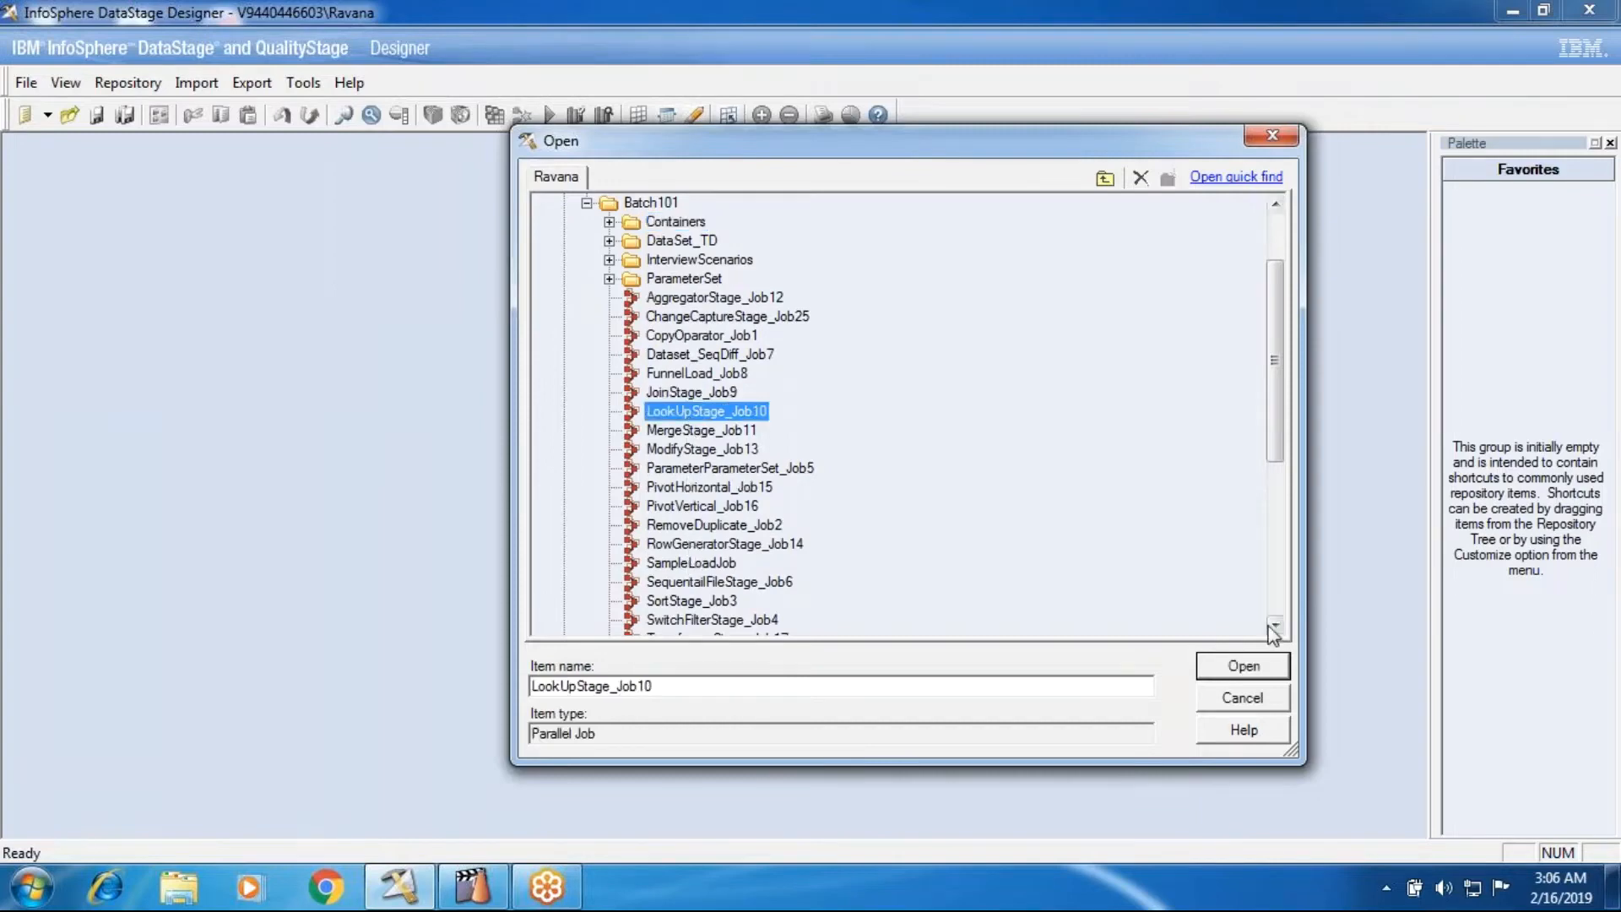
click(1245, 667)
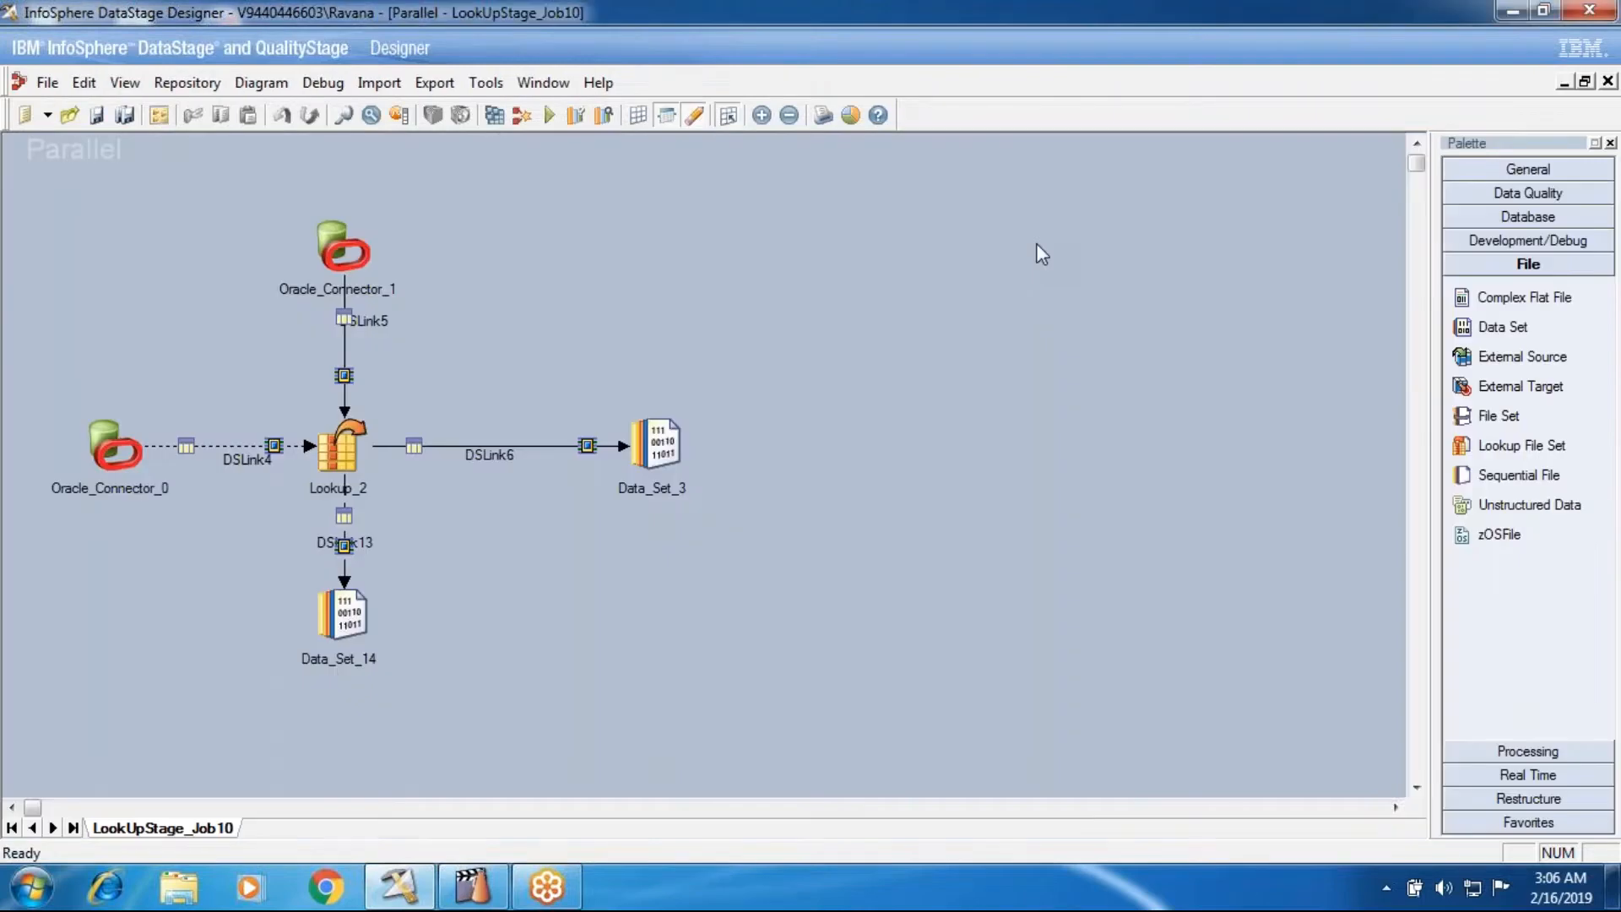
double_click(354, 447)
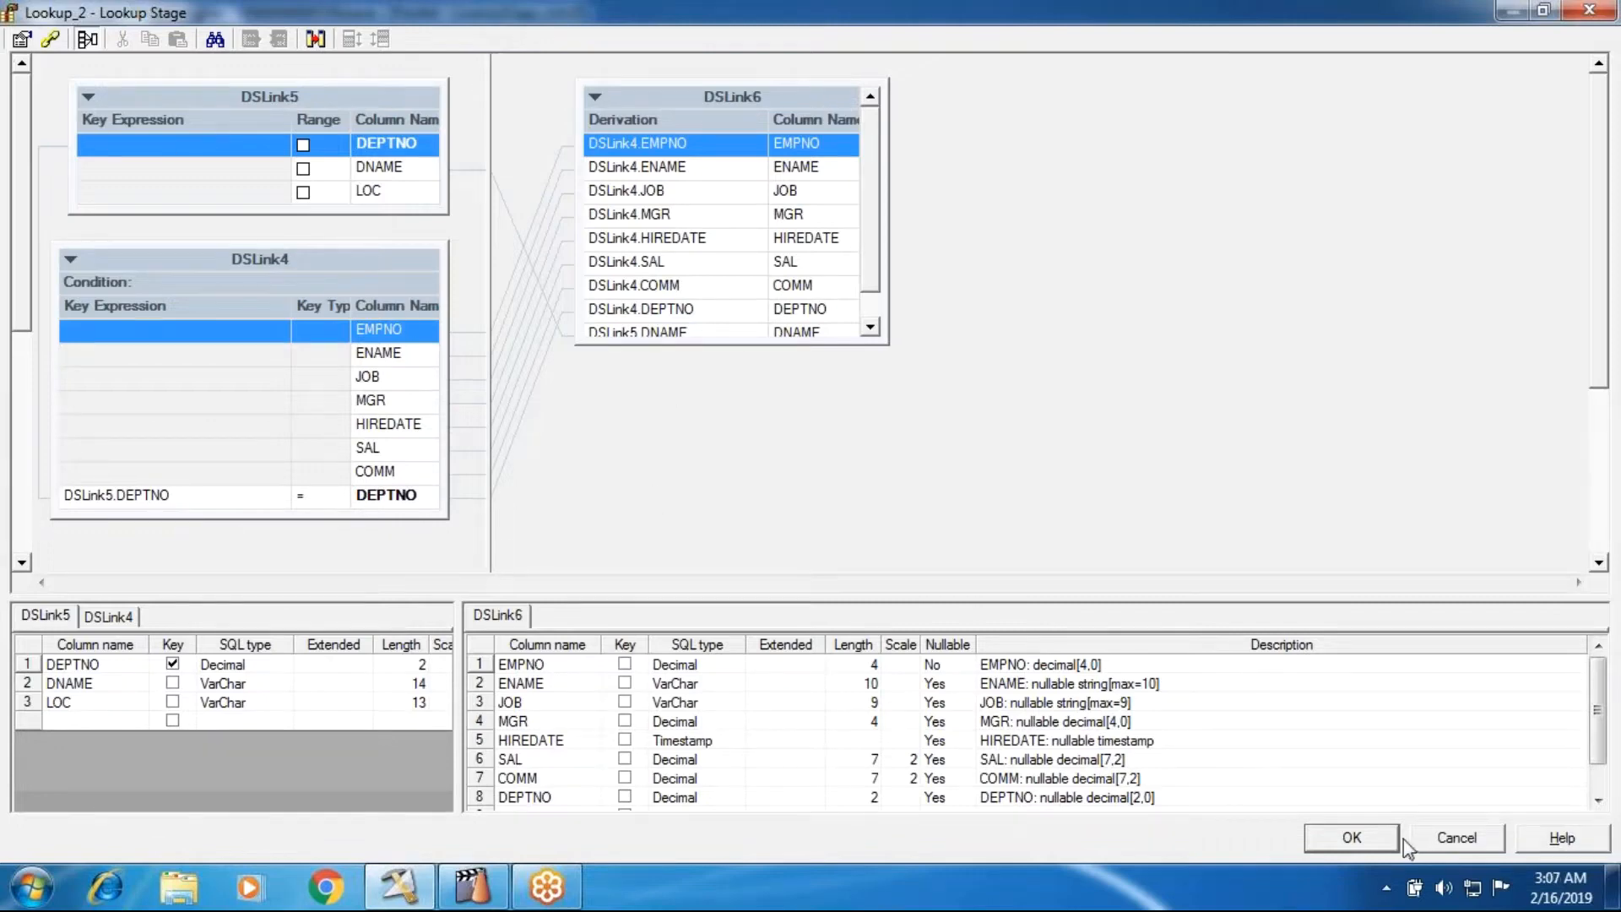
click(1351, 838)
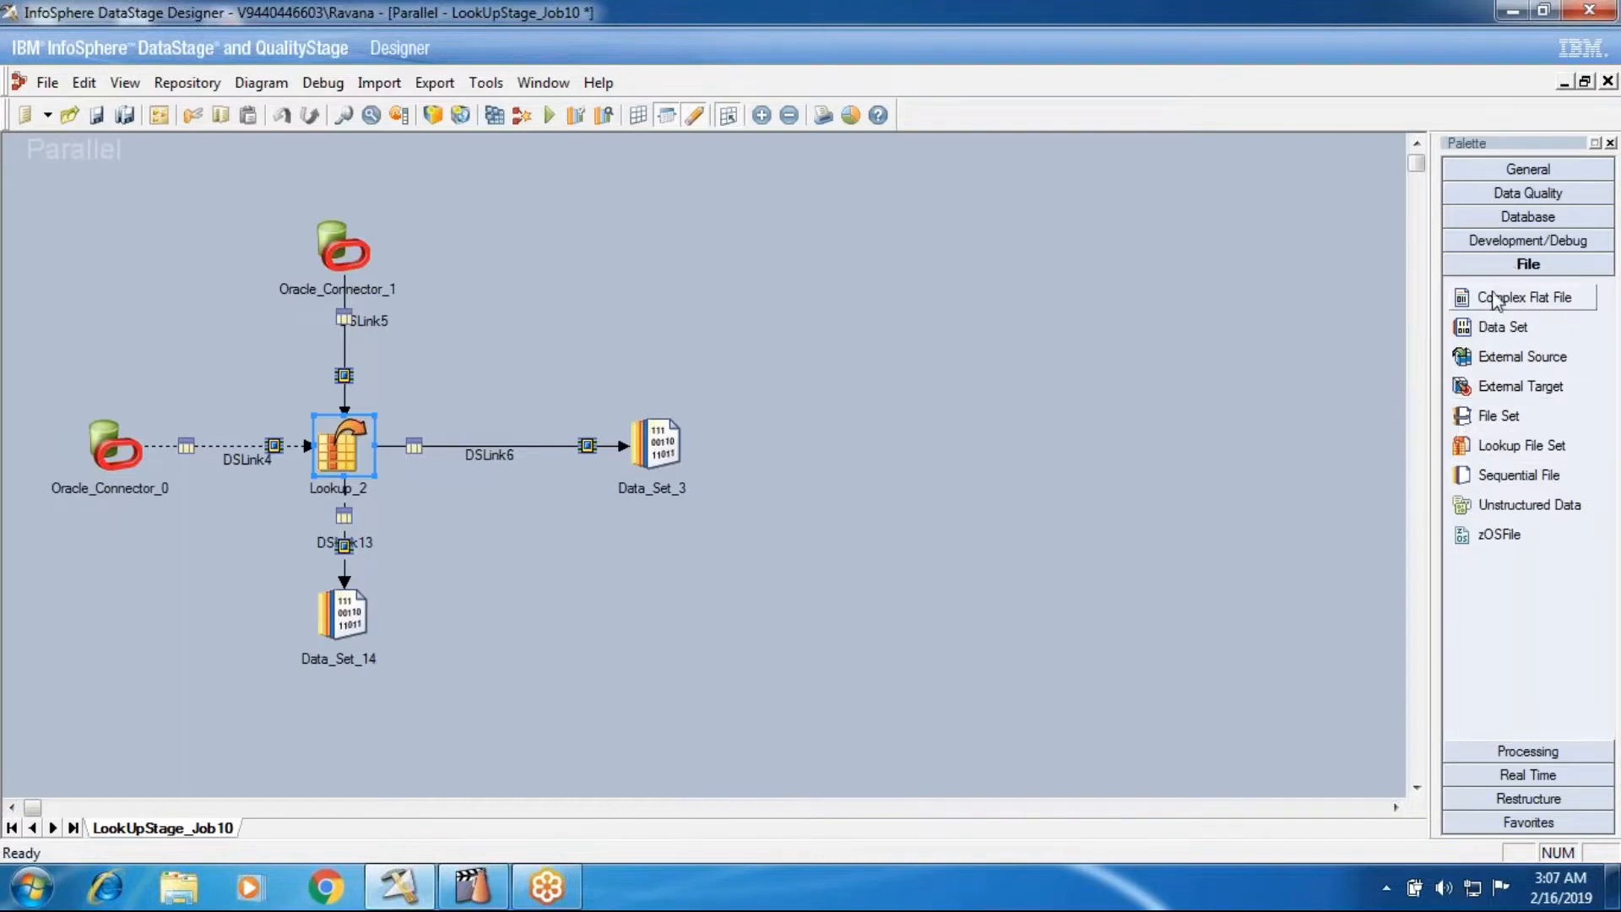
- Add an Oracle Connector and a Lookup stage in the empty canvas area beside Data_Set_3 and link the connector to the lookup
click(1494, 220)
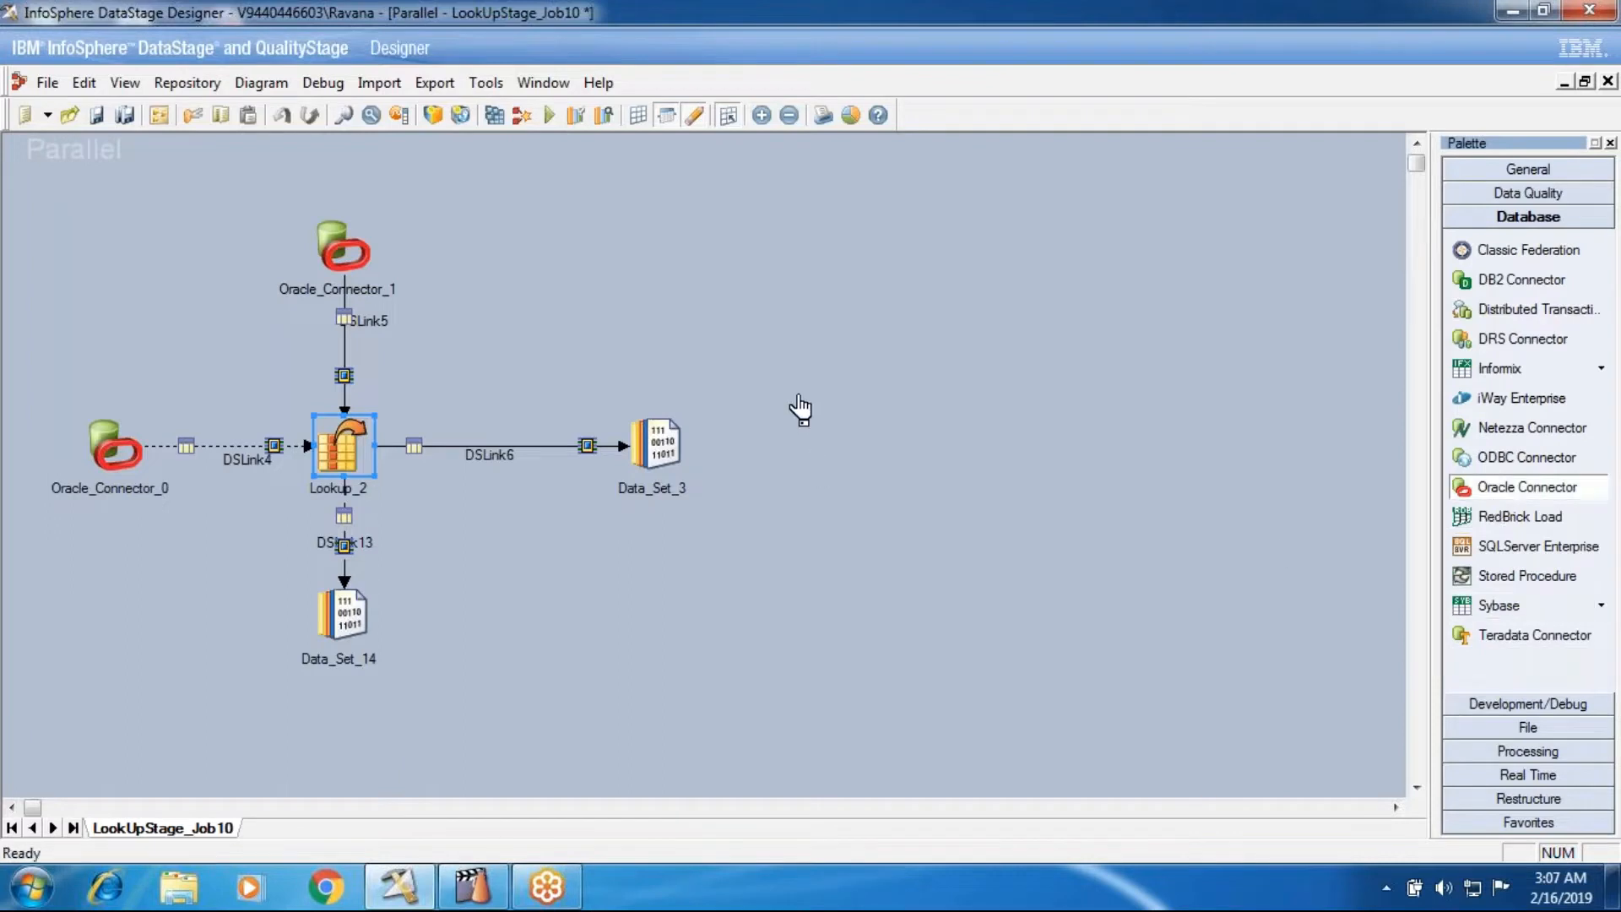
drag(800, 410, 802, 411)
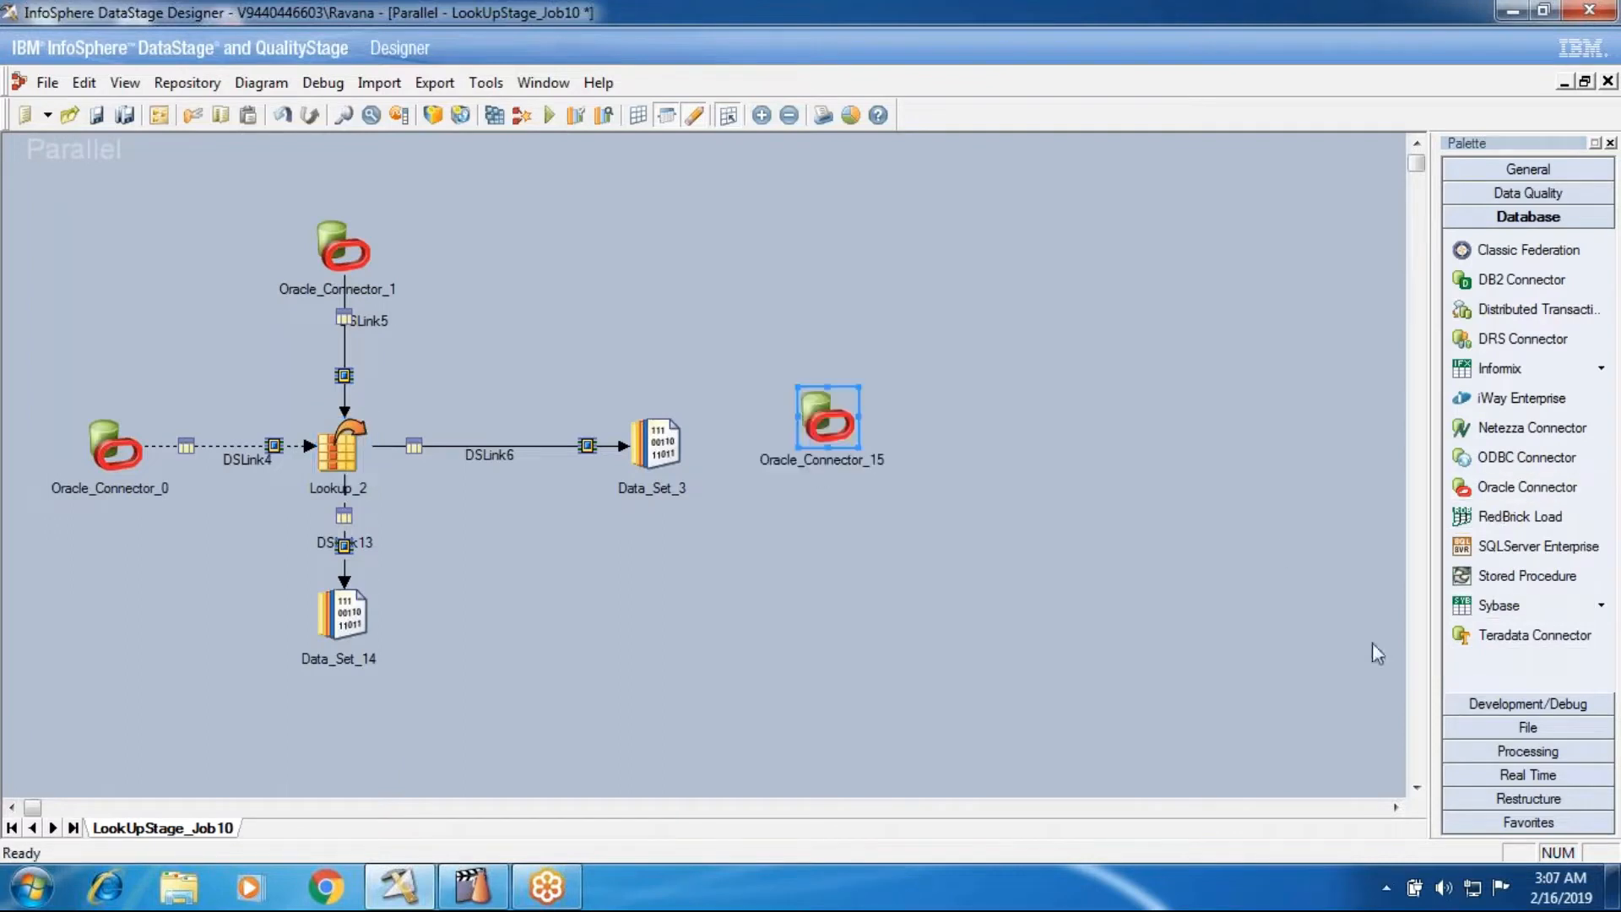
click(1488, 752)
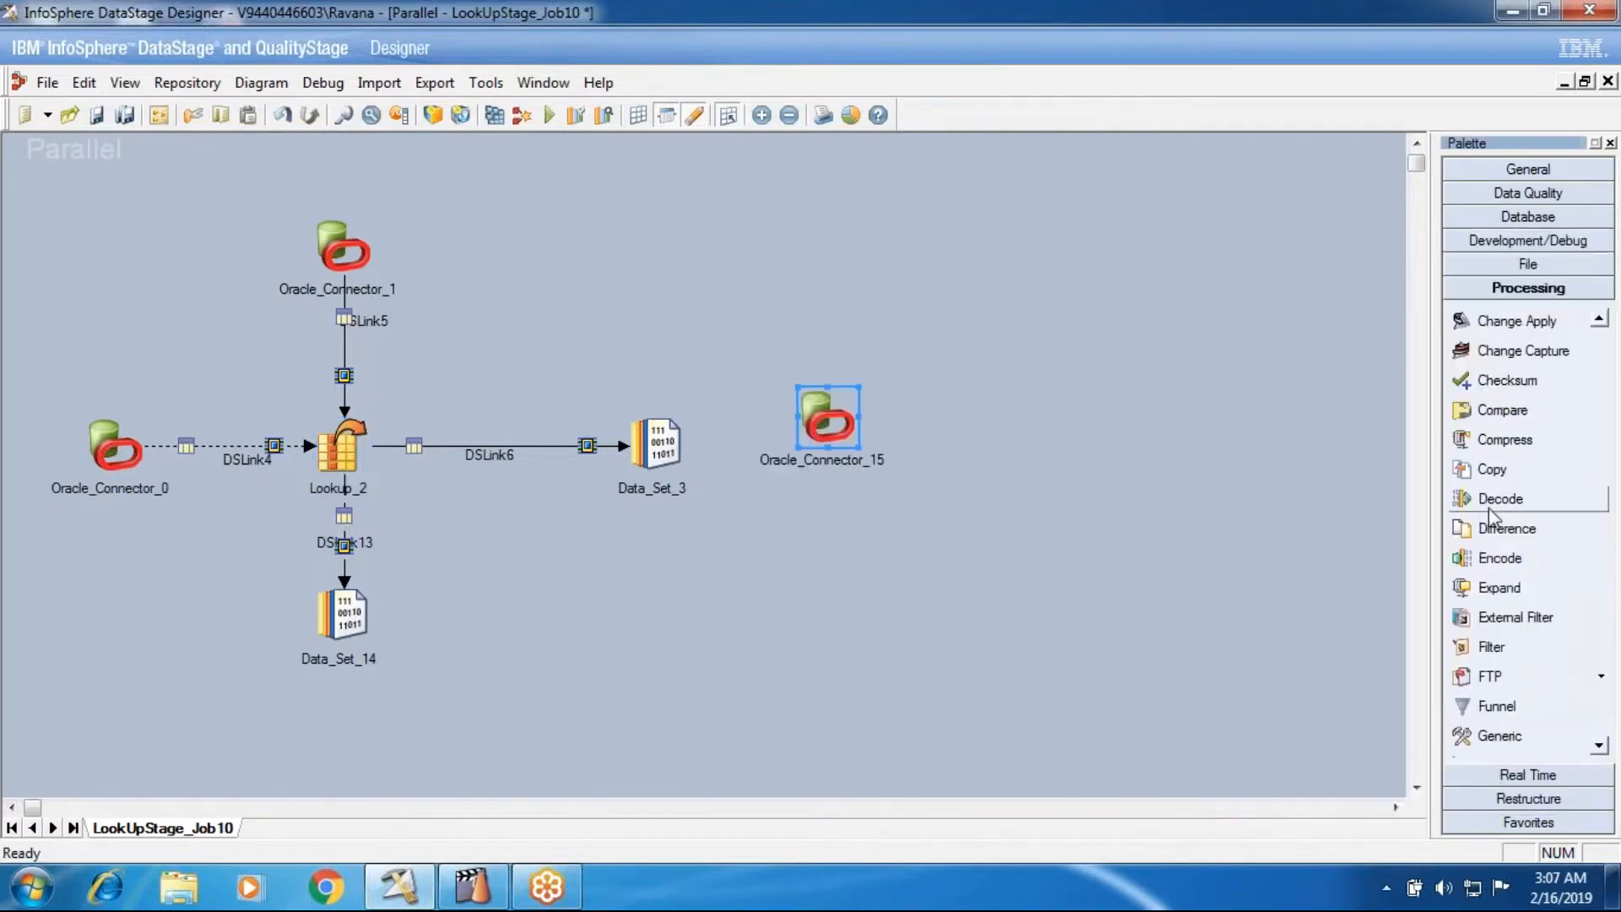
scroll(1487, 509, down, 3)
drag(1487, 505, 1026, 420)
drag(845, 420, 1017, 420)
- Add a second Oracle Connector above the new Lookup stage, link it as the reference input, and draw an output link from the lookup
click(1509, 218)
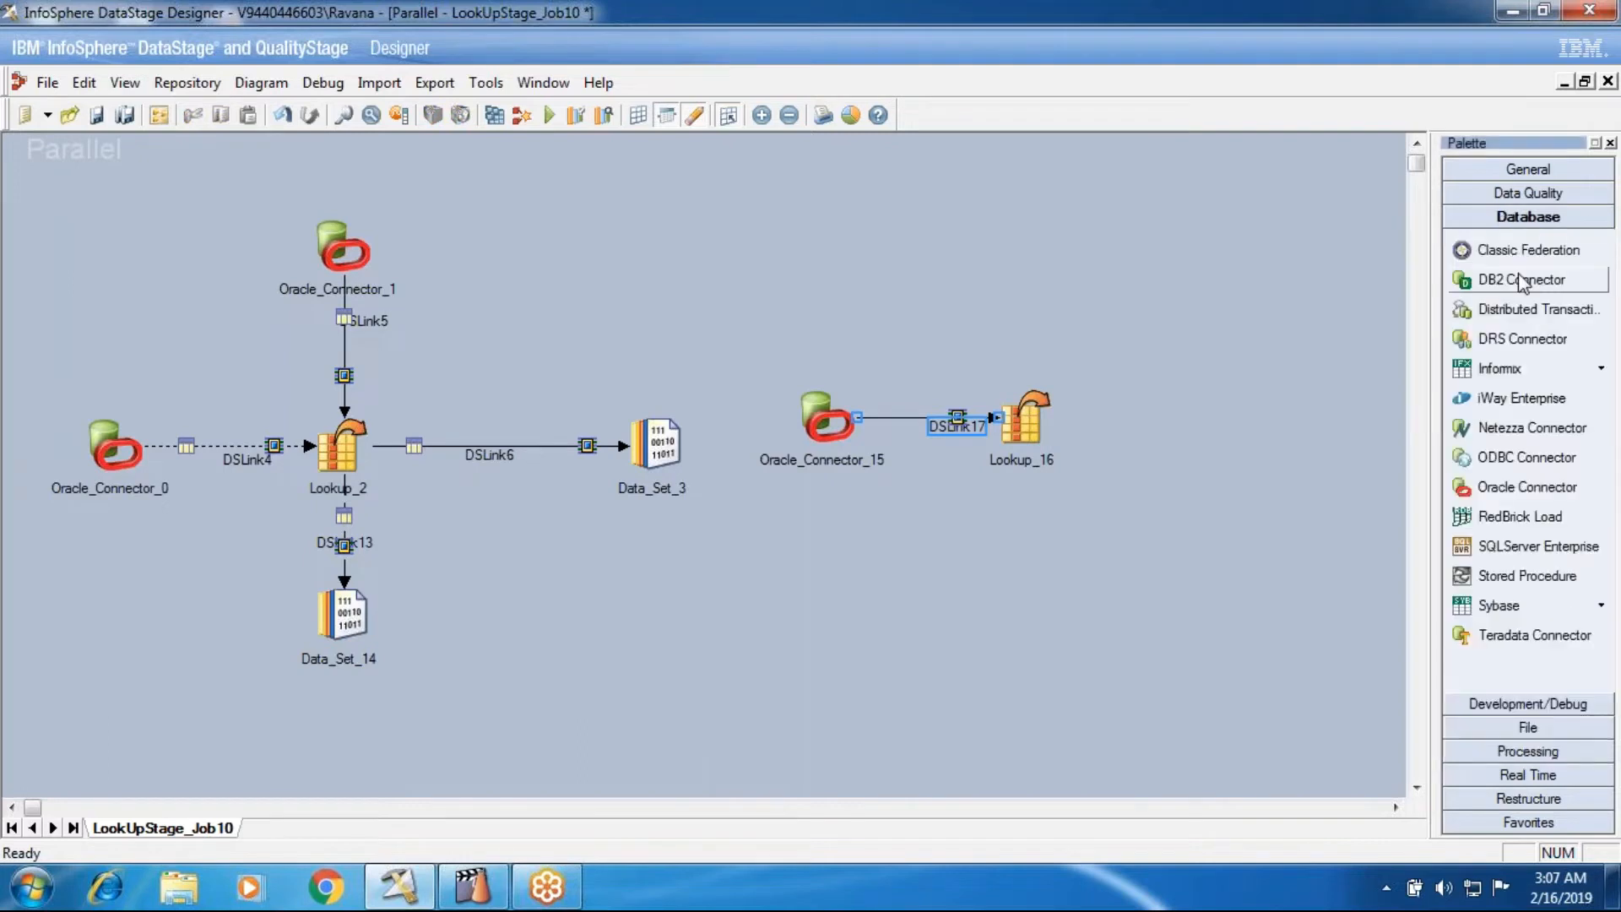
click(1511, 487)
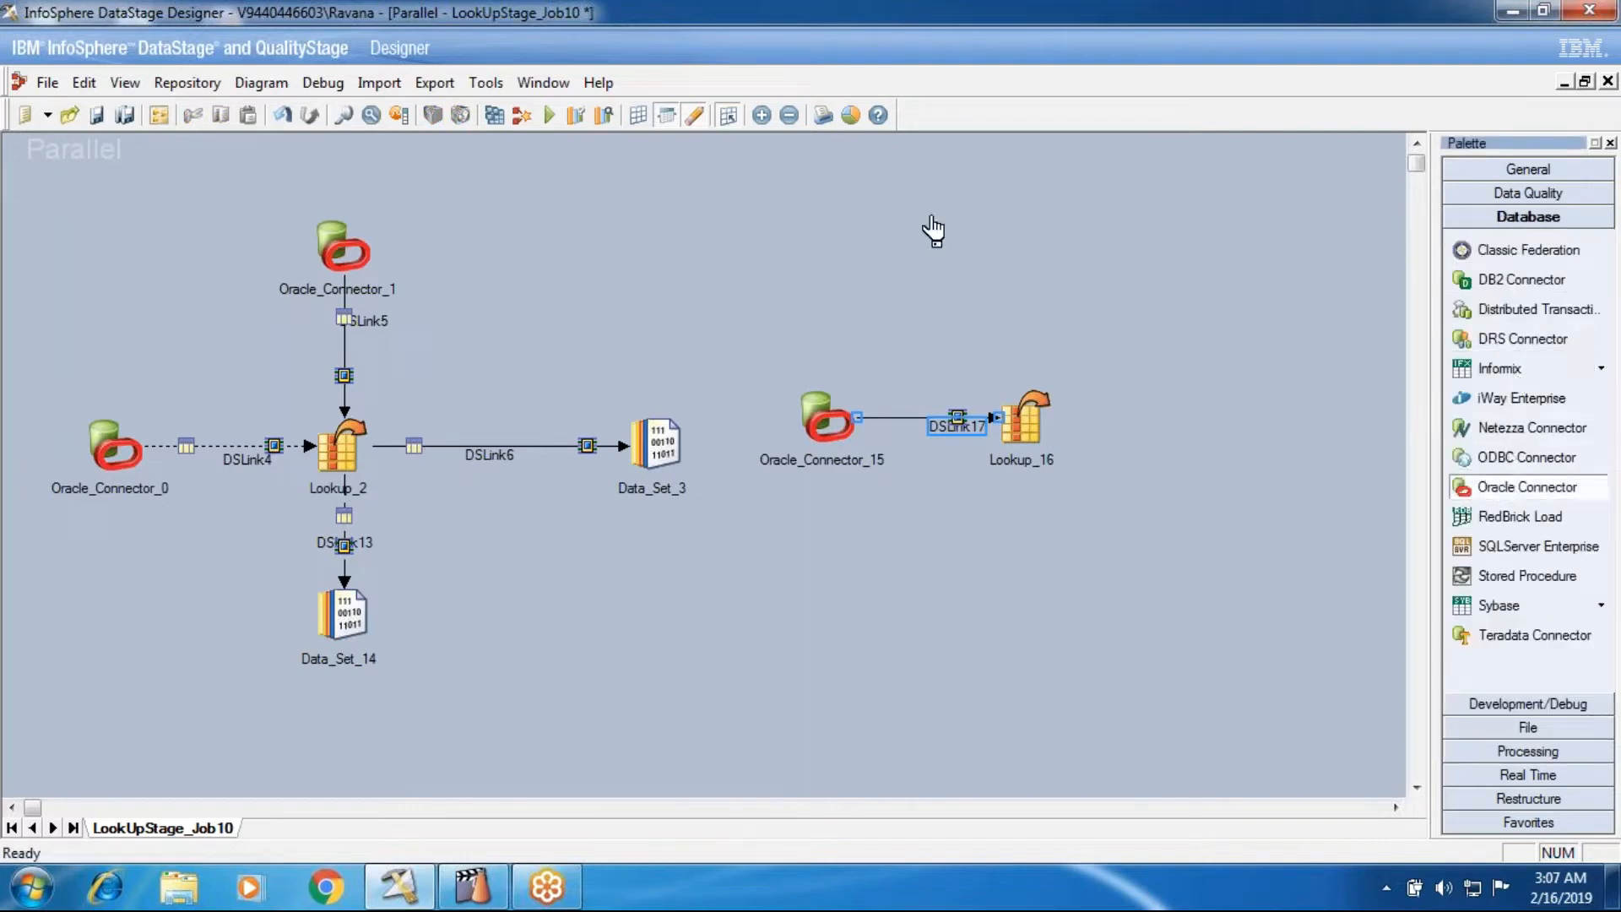
click(998, 217)
drag(1019, 229, 1178, 415)
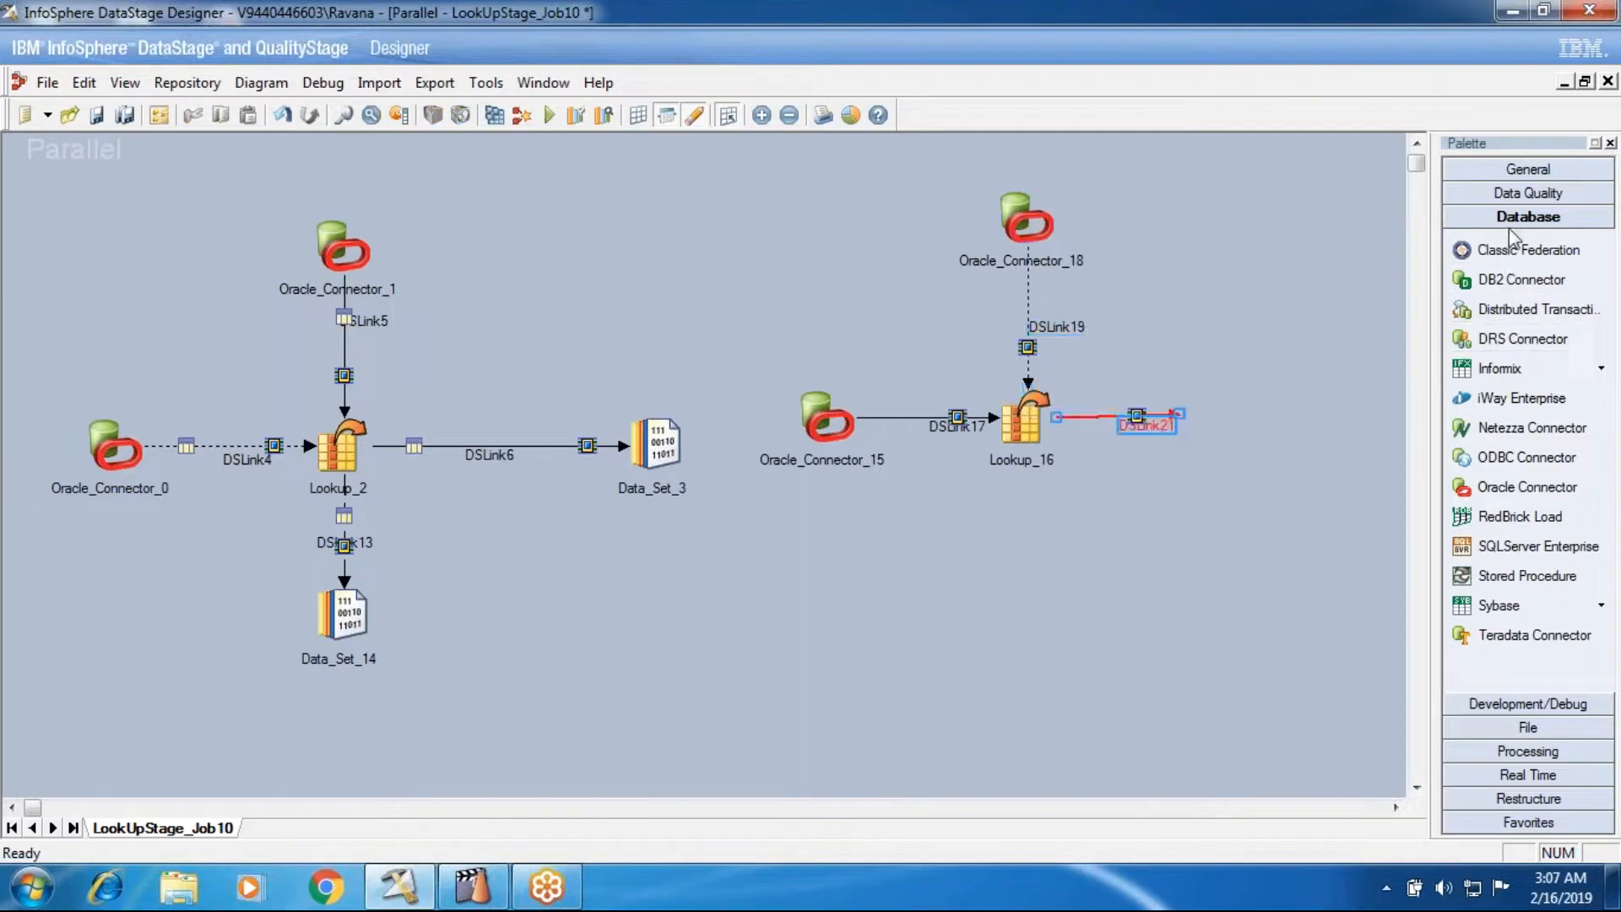
- Place a Data Set stage at the open end of the new Lookup stage's output link
click(1527, 727)
click(1503, 327)
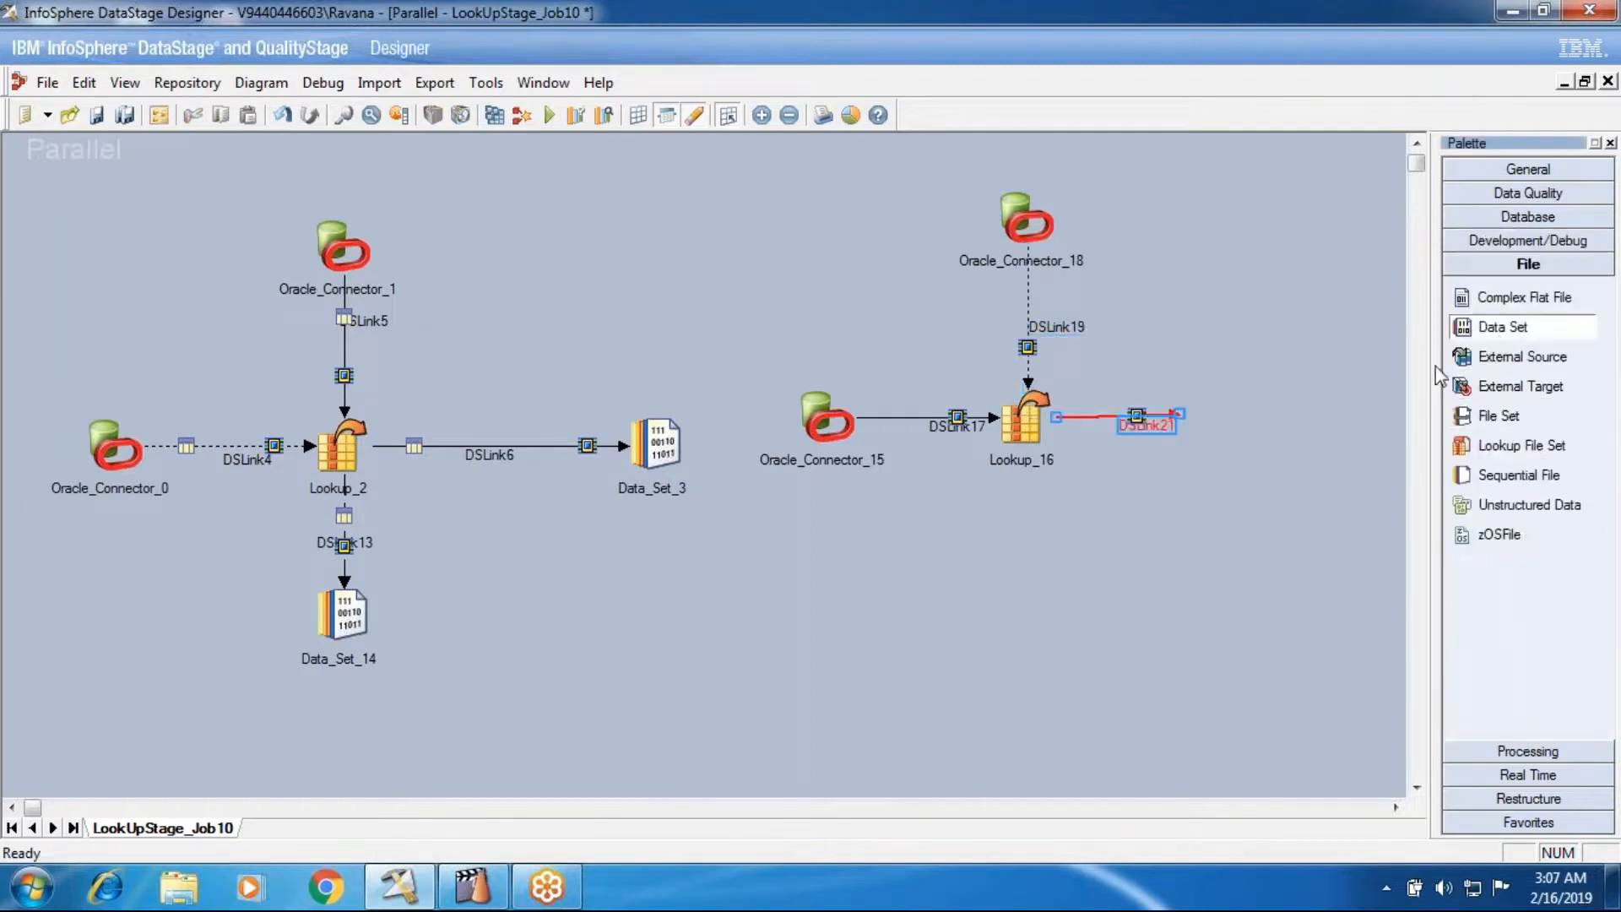
click(1183, 410)
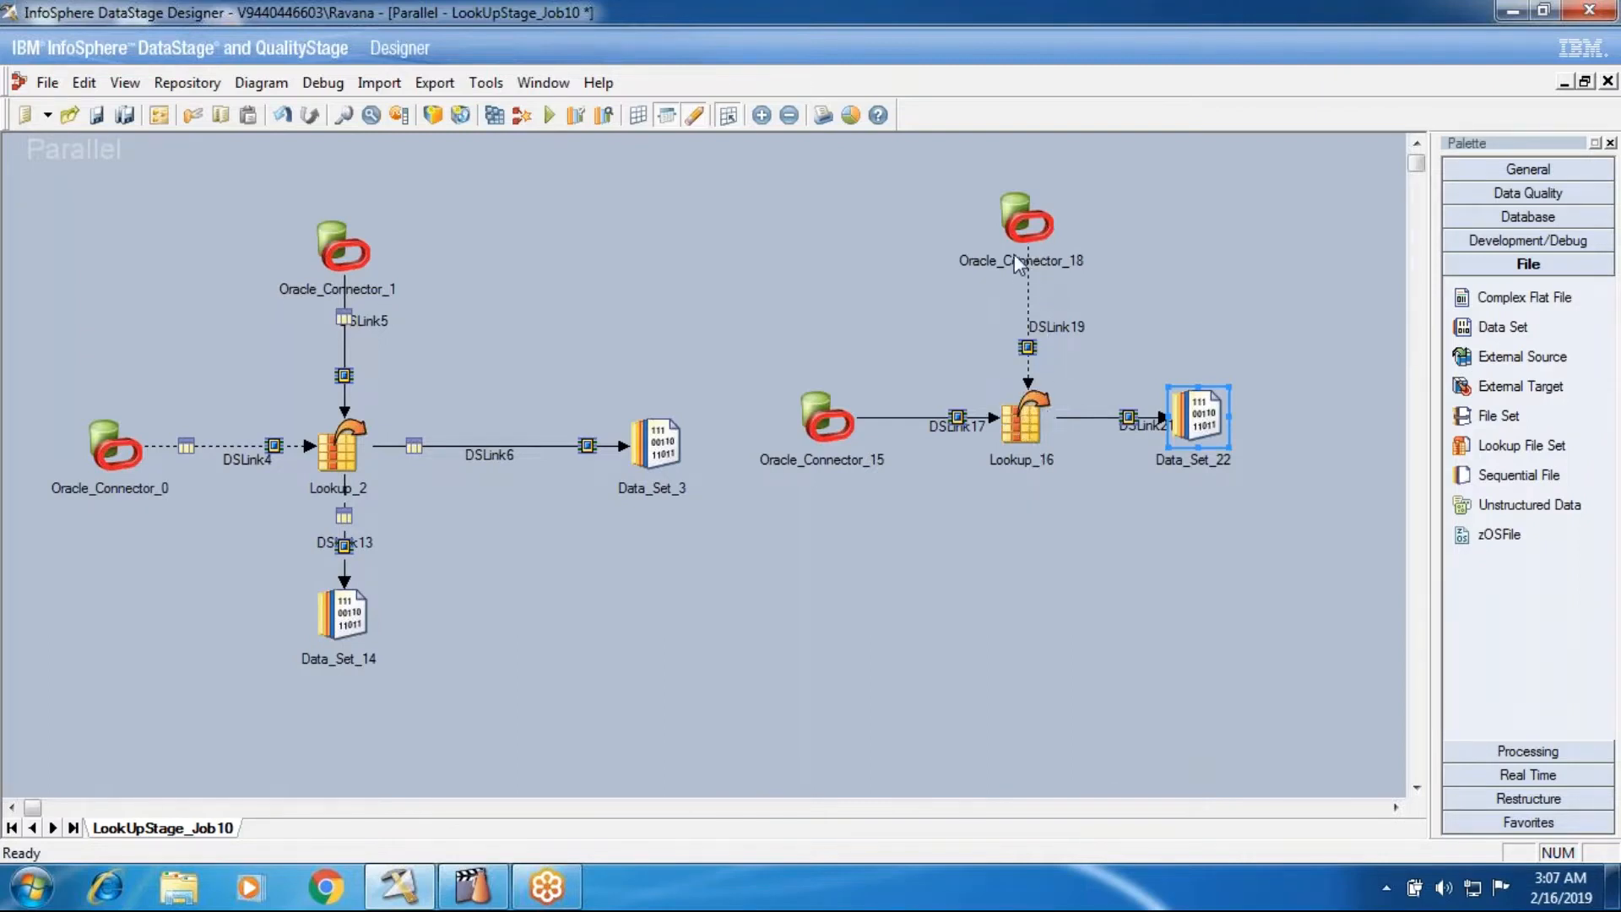
- Inspect the lookup type options of the new reference Oracle Connector and the link layout of the new Lookup stage
double_click(1026, 228)
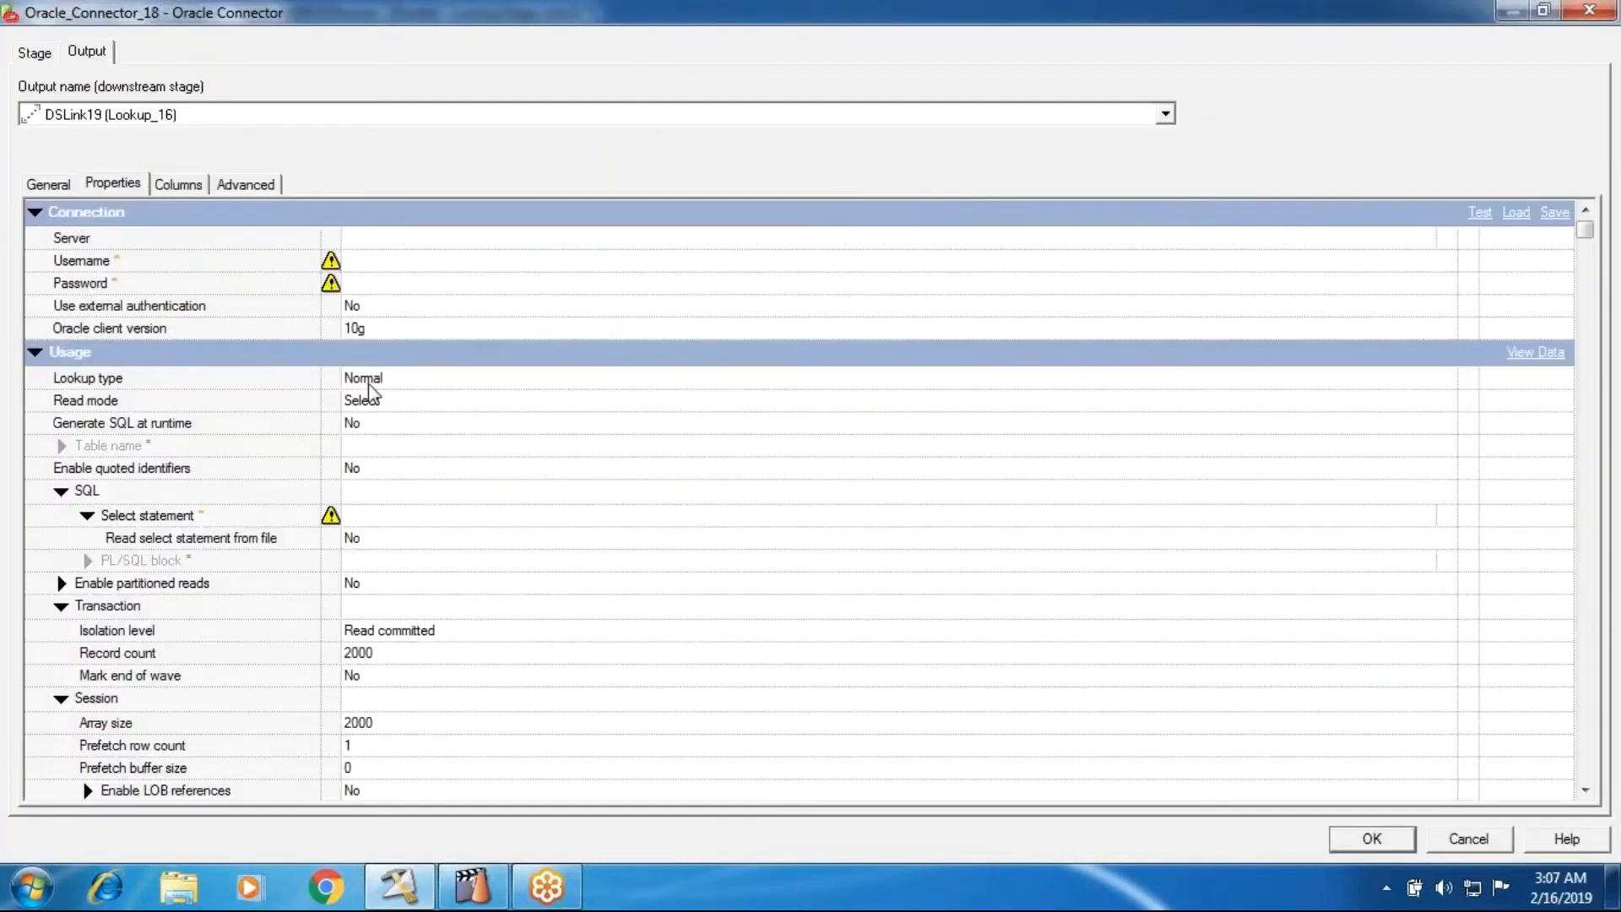
click(512, 375)
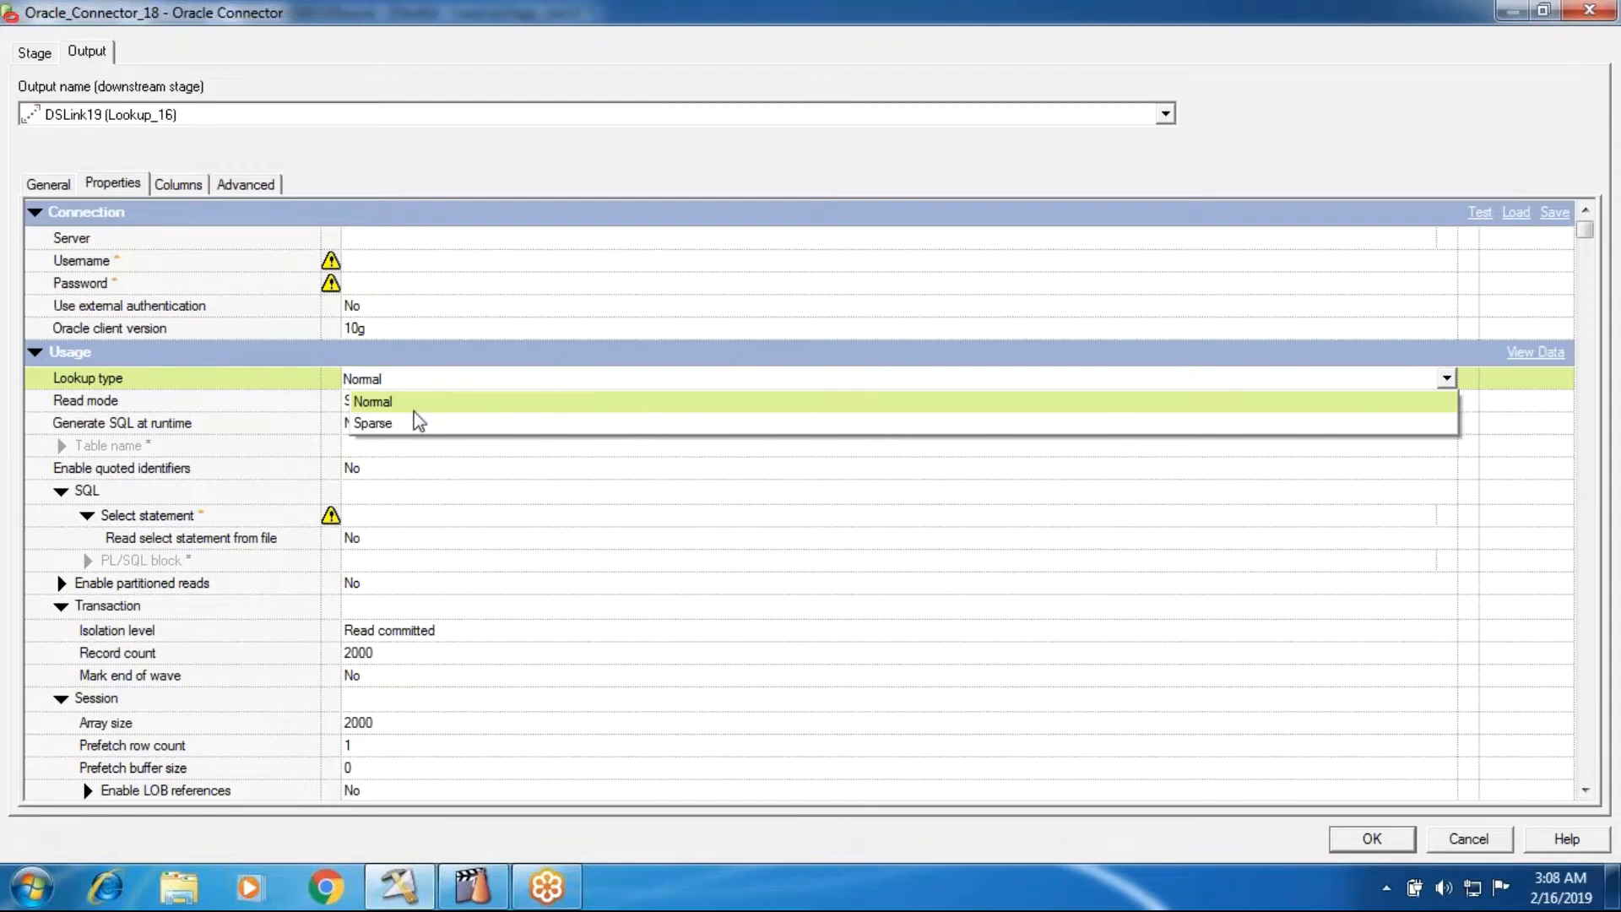
click(1372, 842)
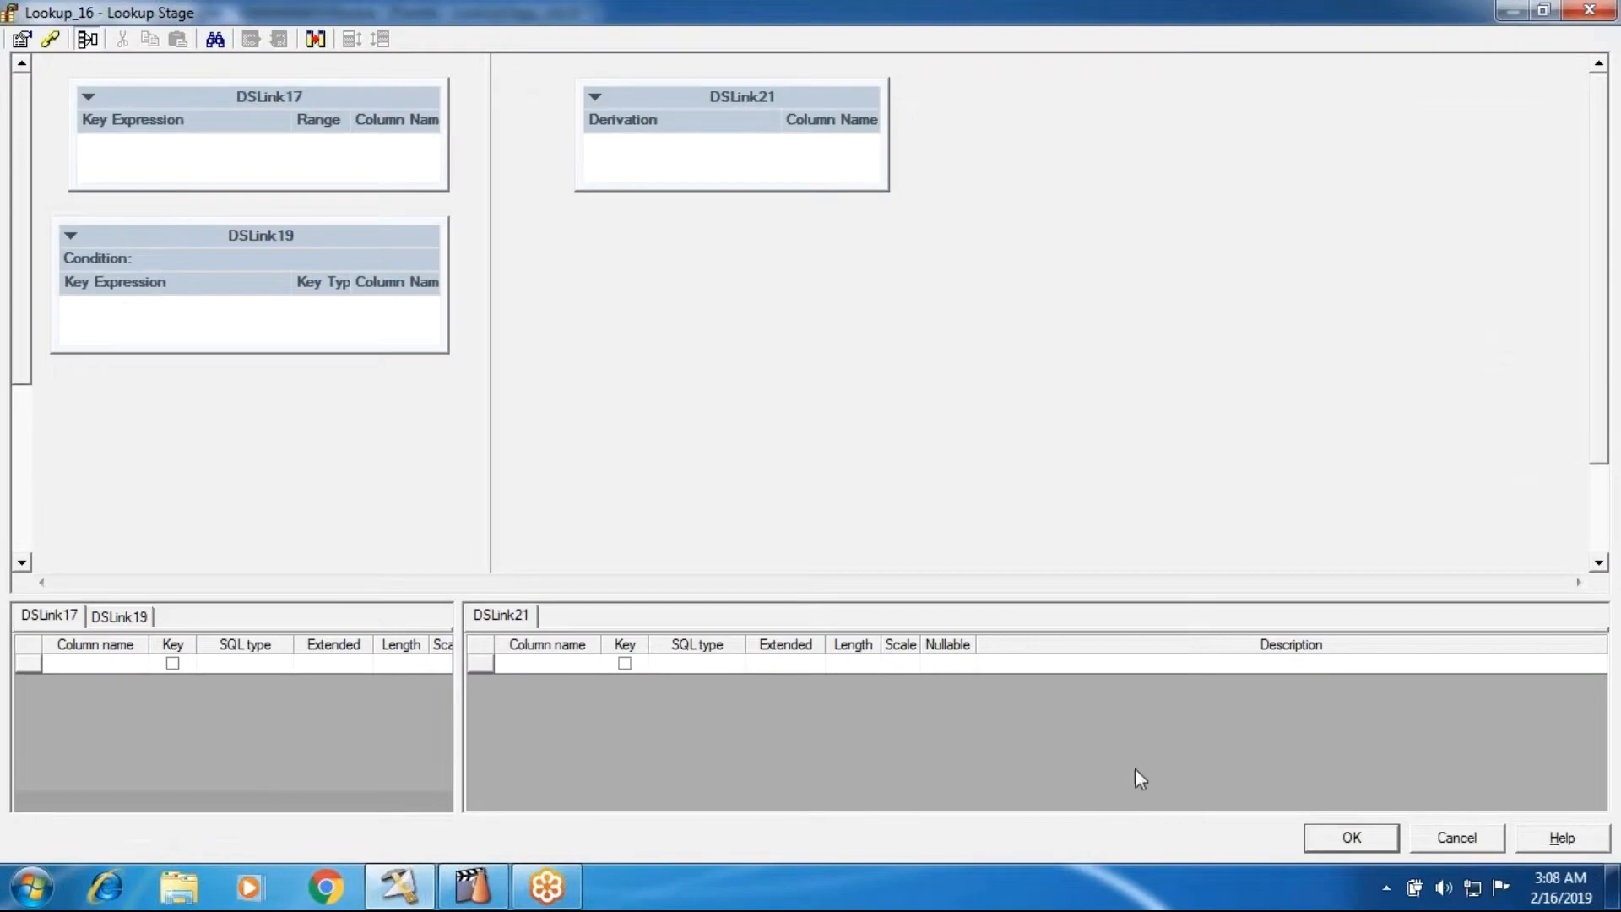
click(1456, 837)
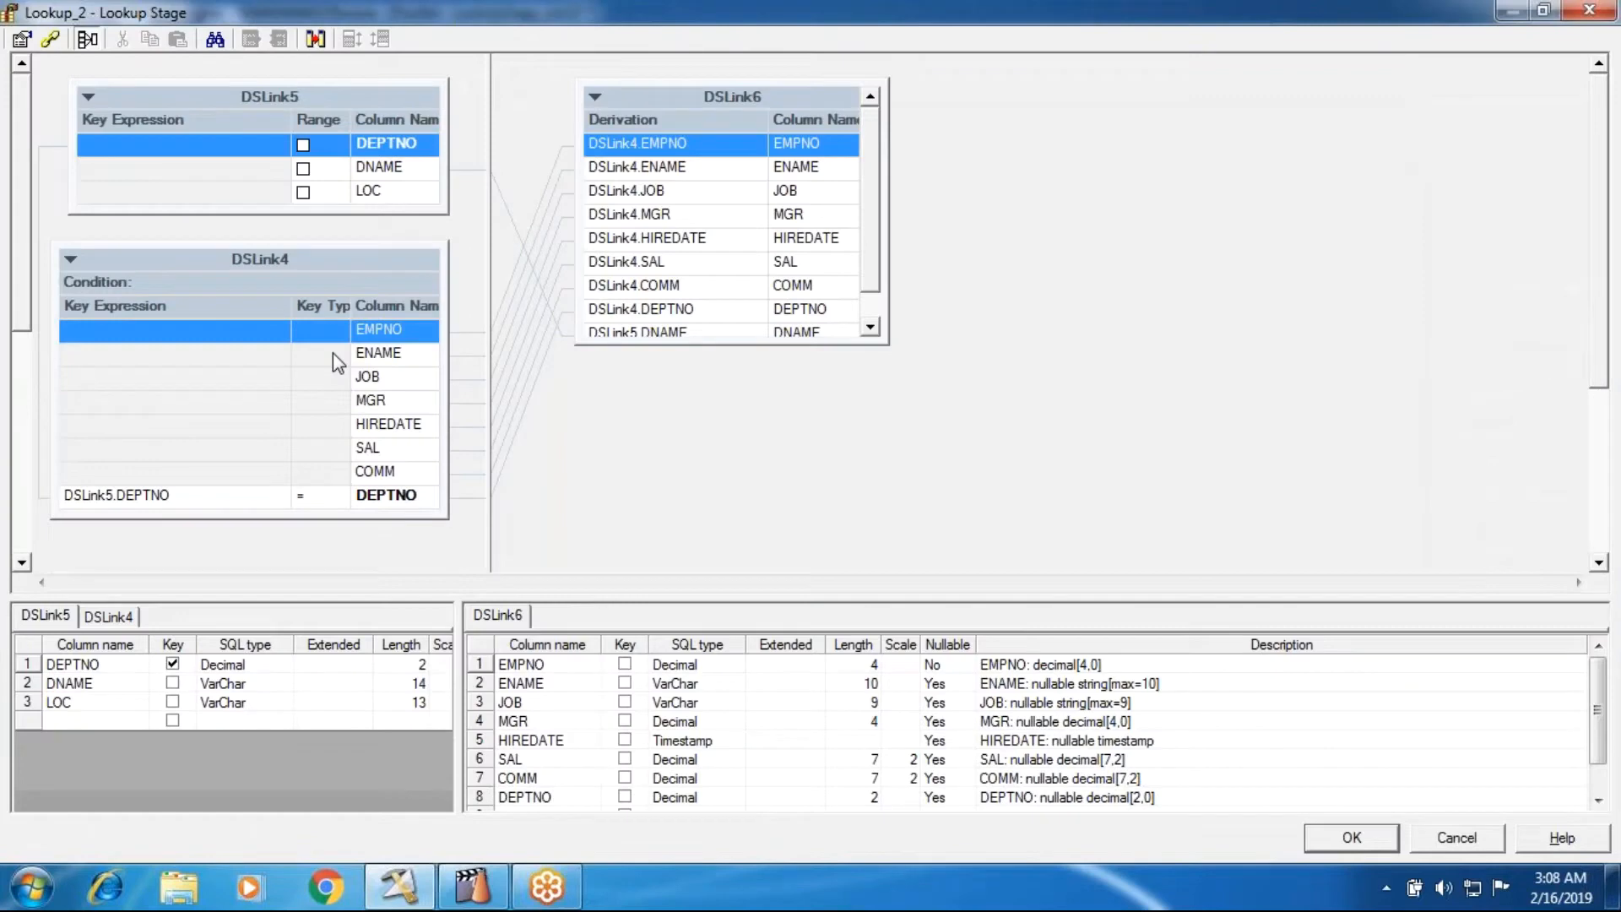
- Examine the key type options for DSLink4's DEPTNO column in the Lookup_2 stage
click(332, 353)
click(322, 496)
click(341, 498)
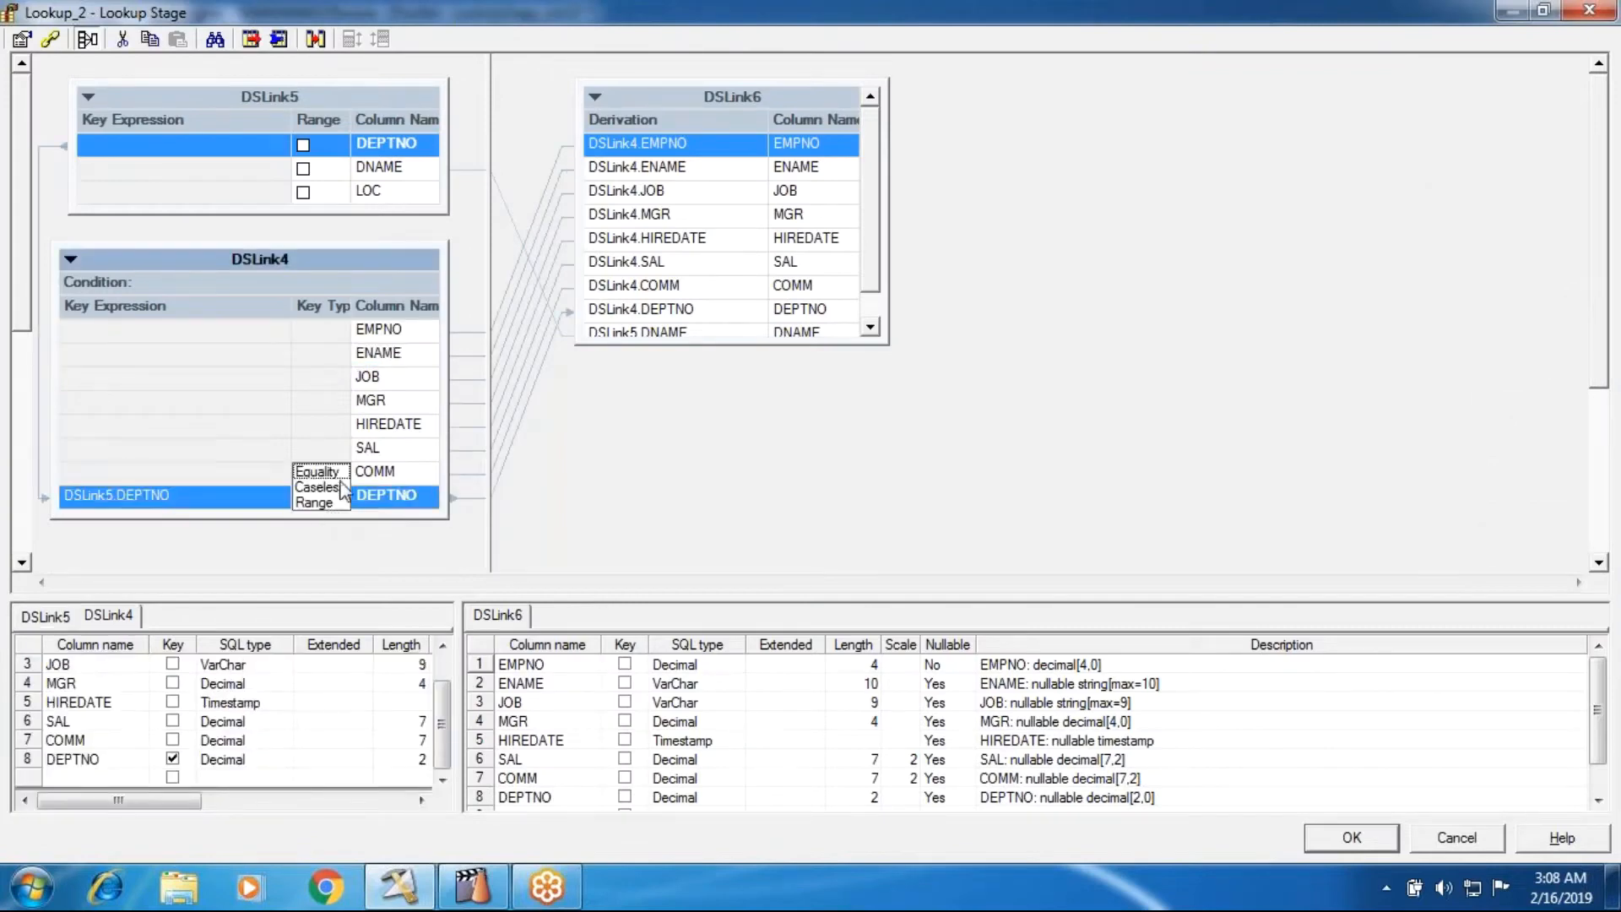
click(868, 496)
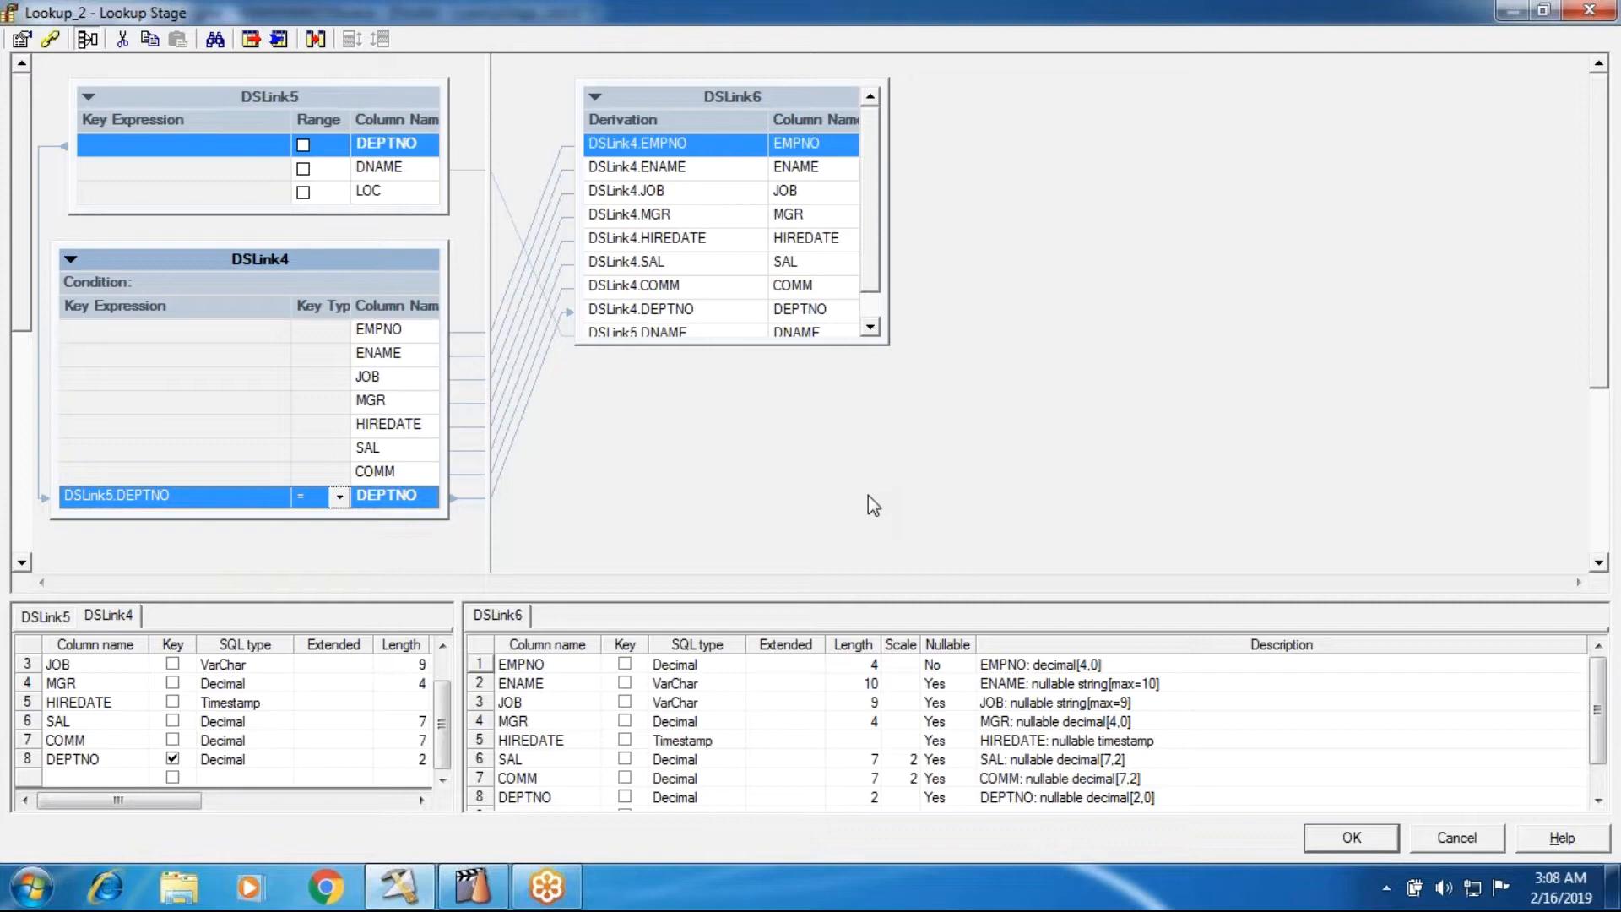
- Set the DSLink4 DEPTNO key type to Range, using range columns DSLink5.DEPTNO AND DSLink5.DNAME, and accept the Lookup_2 changes
click(338, 498)
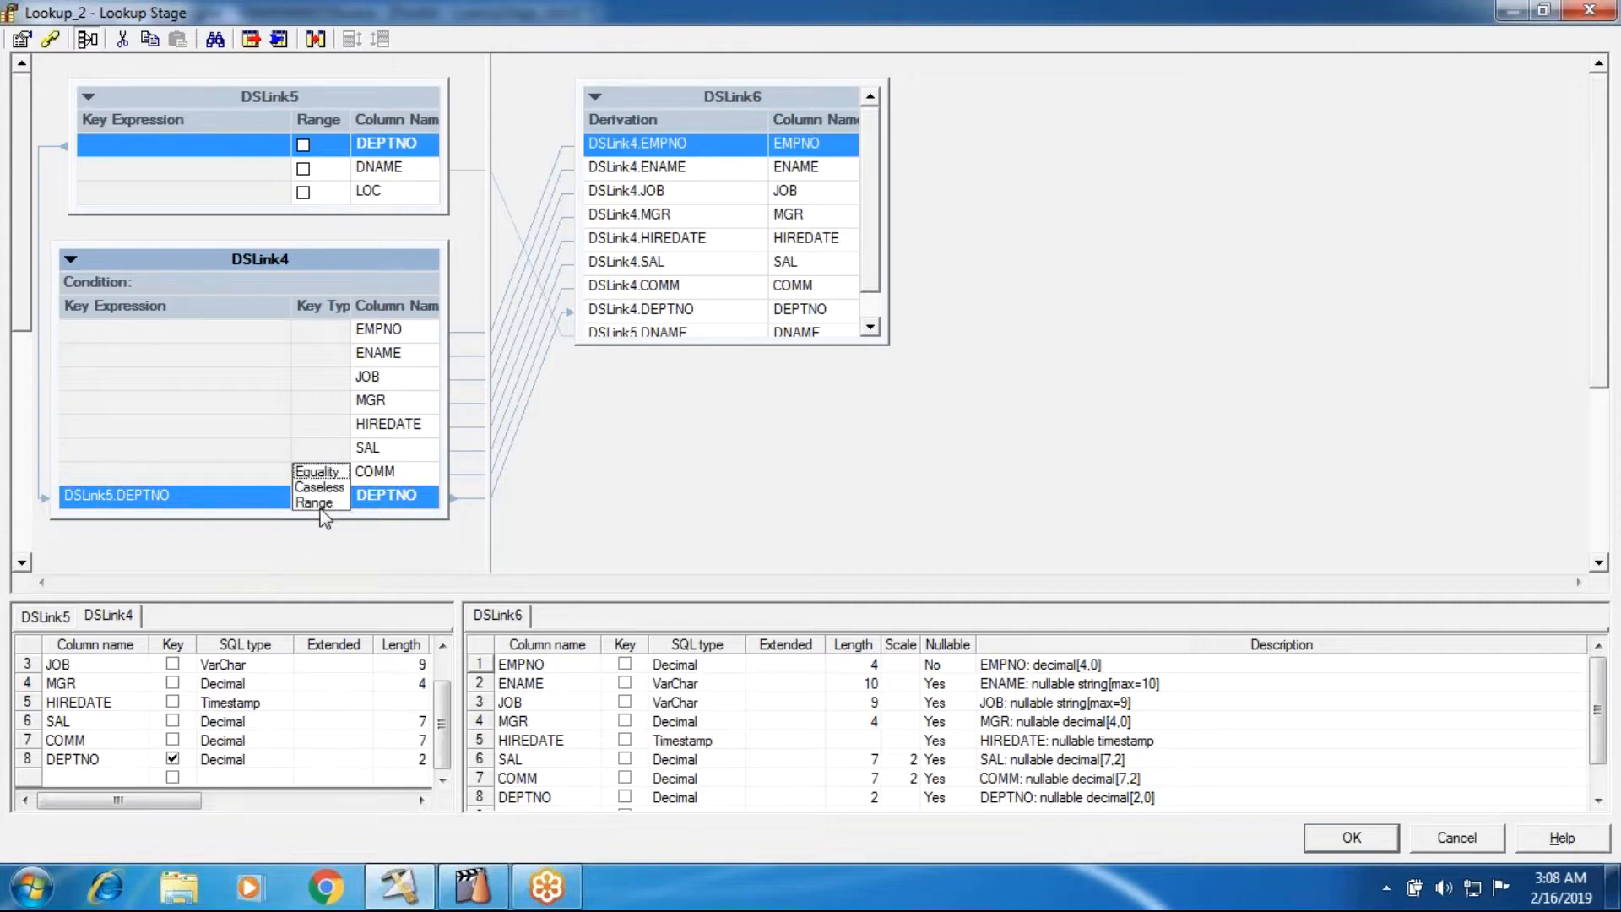
click(319, 505)
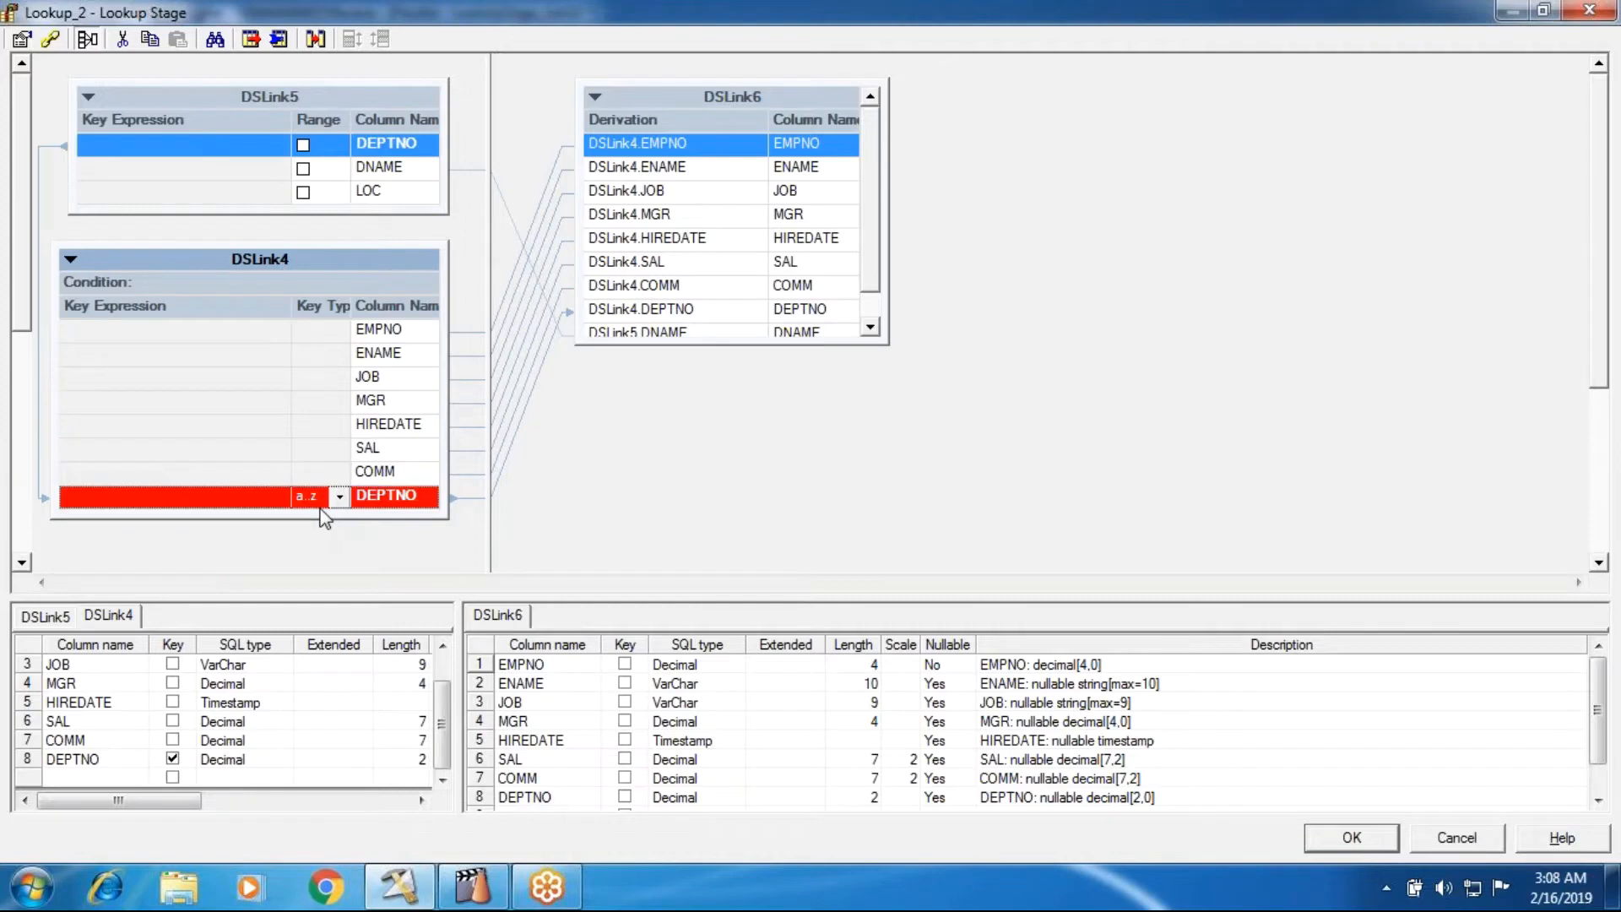
double_click(216, 505)
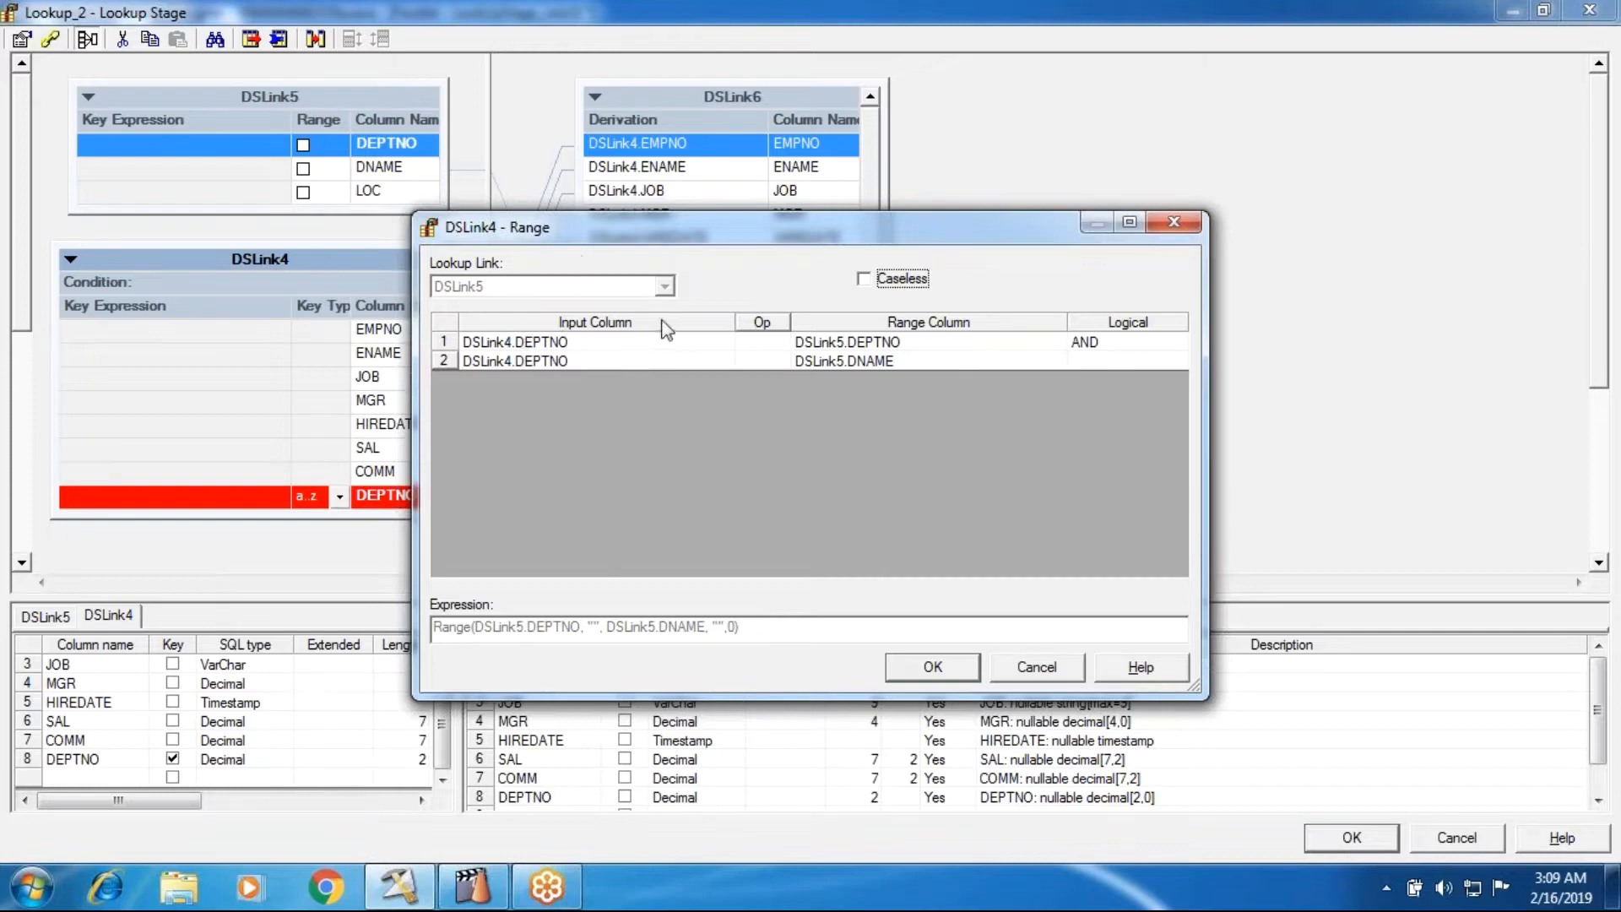
click(933, 666)
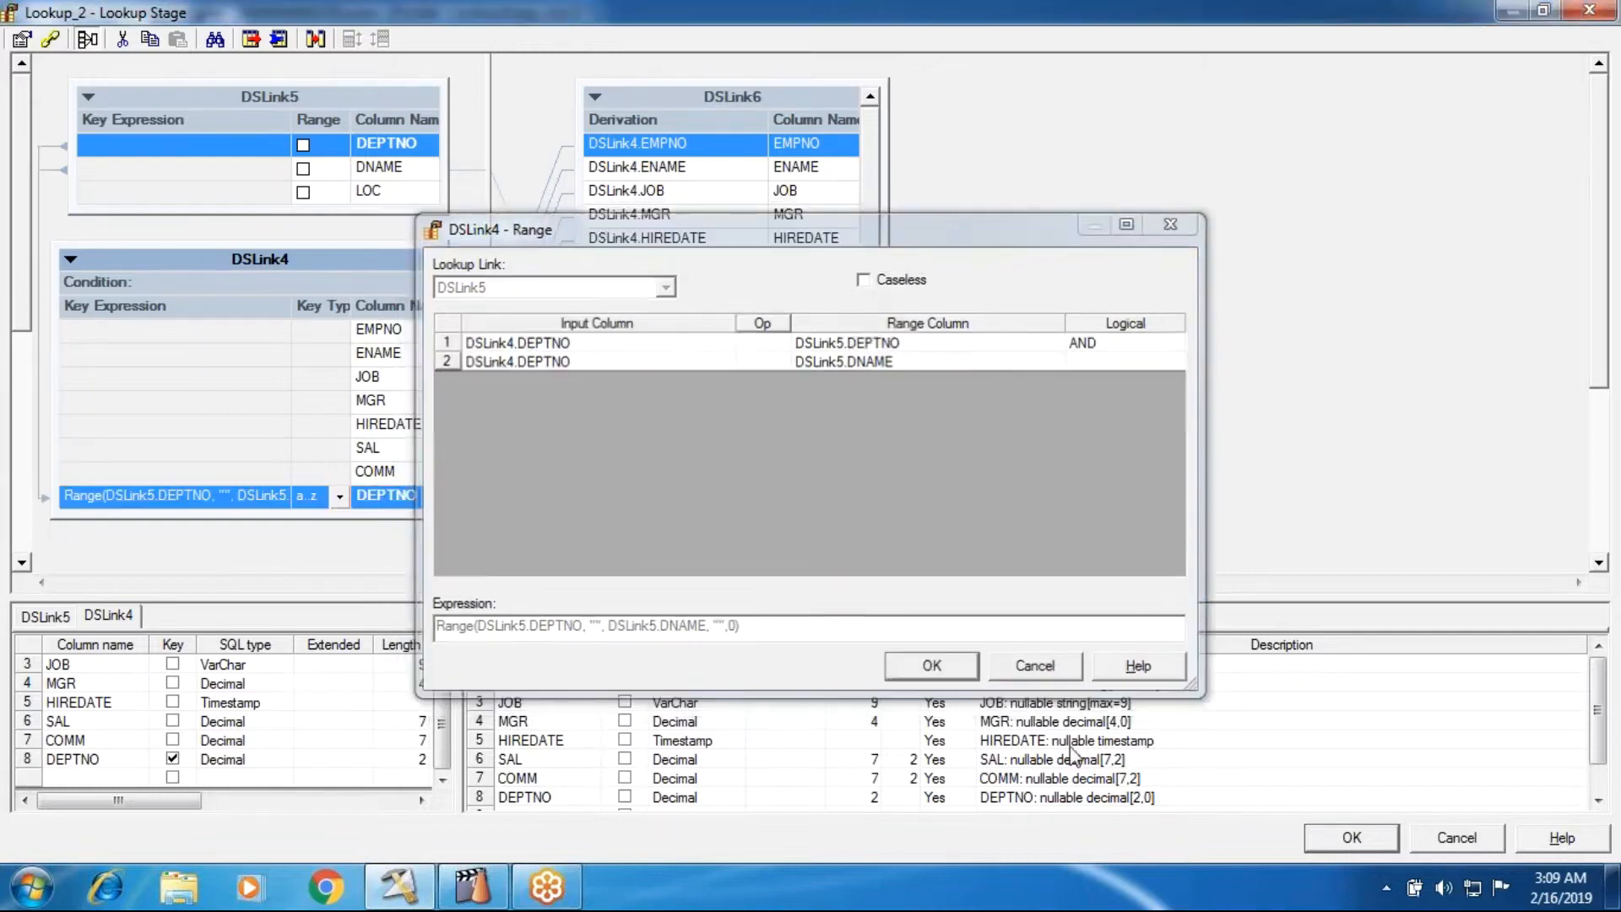
click(1322, 842)
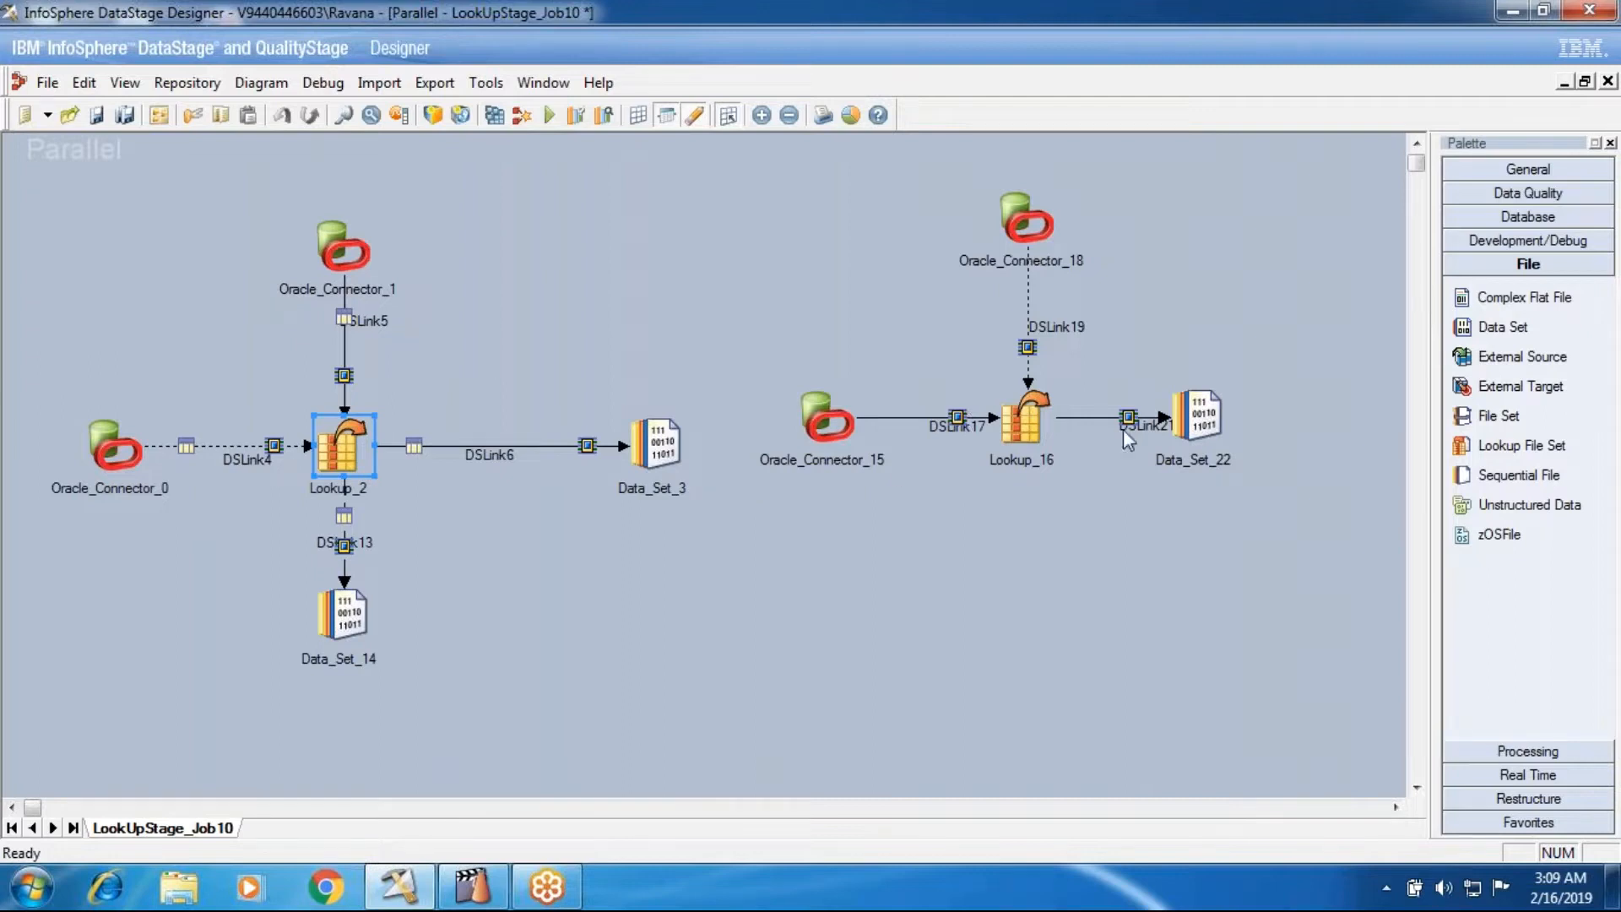
- Review the input and output link layout of the new Lookup stage, Lookup_16
click(1026, 418)
double_click(1031, 426)
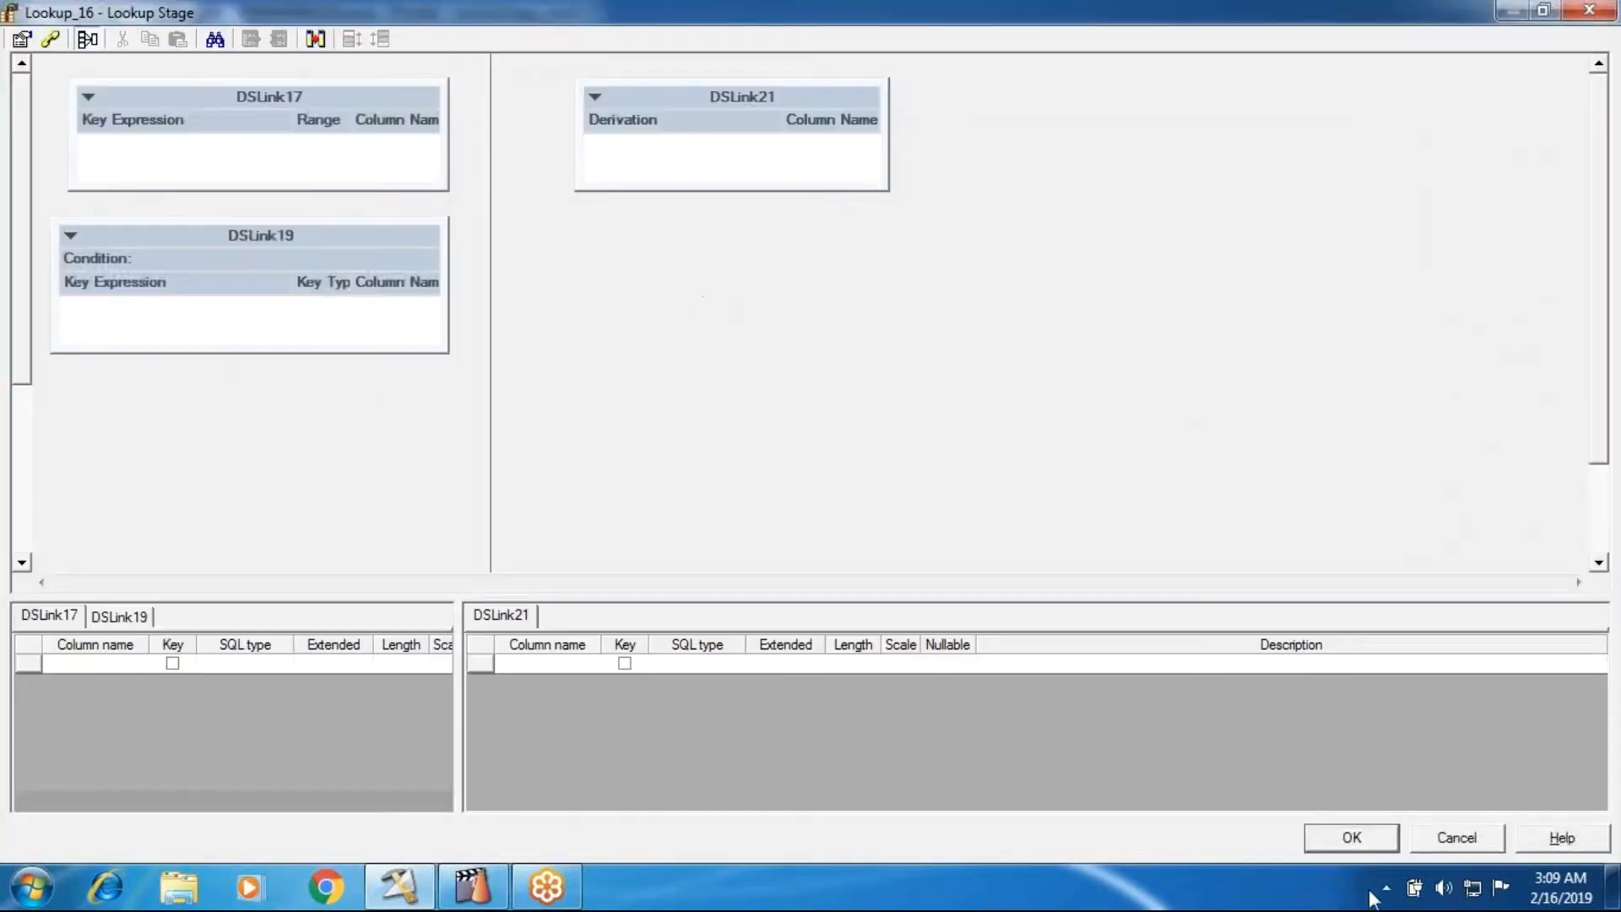
click(1351, 838)
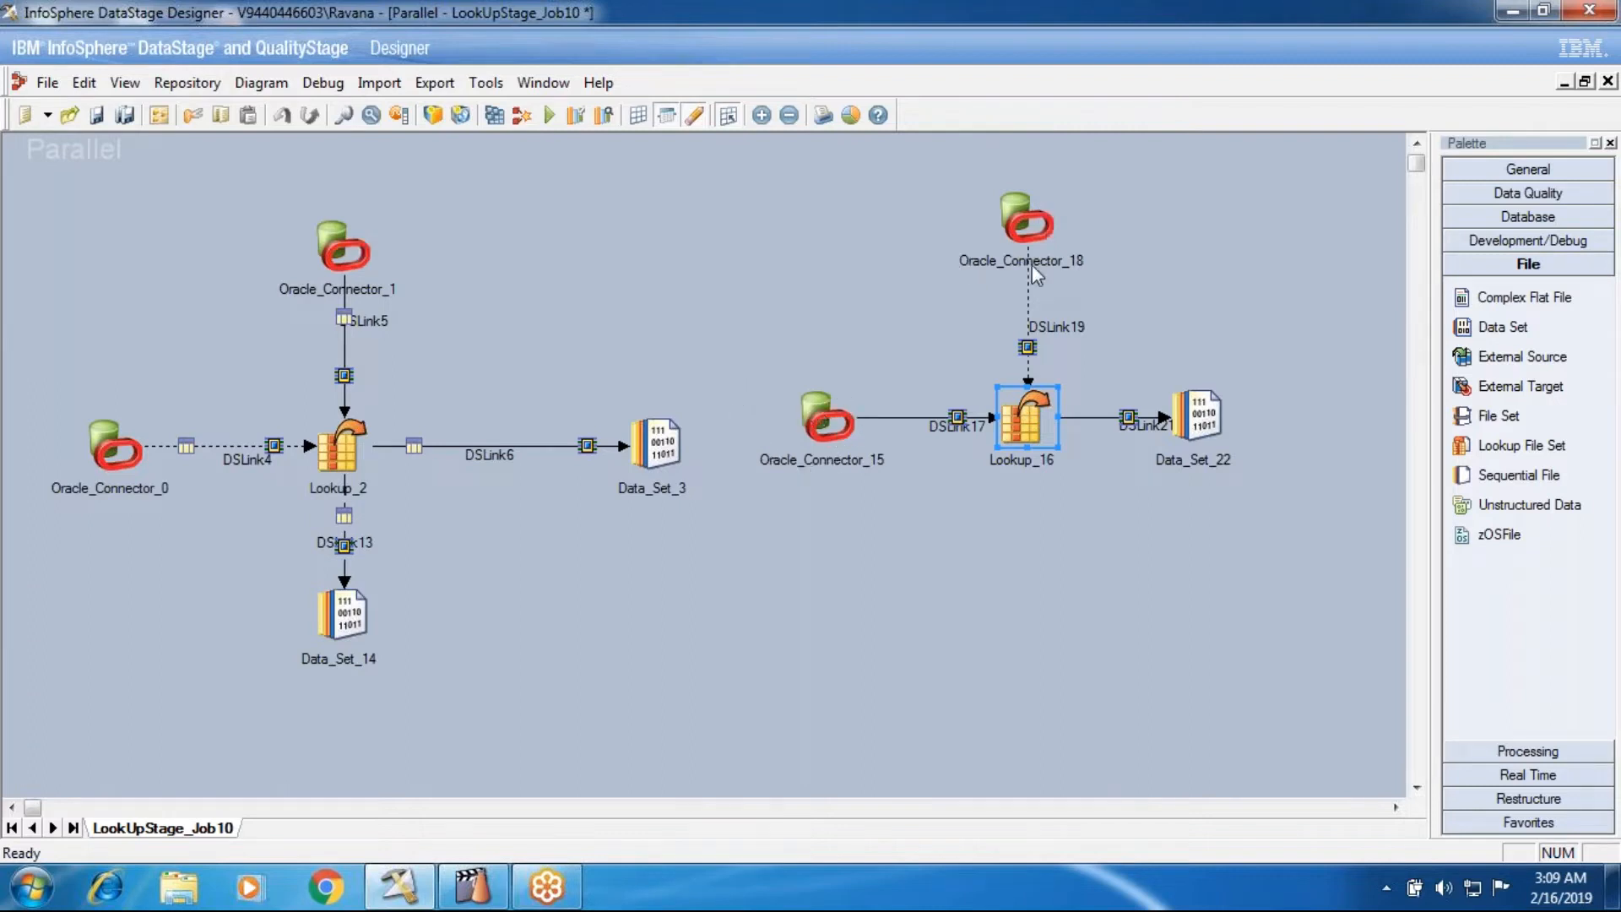
drag(739, 152, 1176, 574)
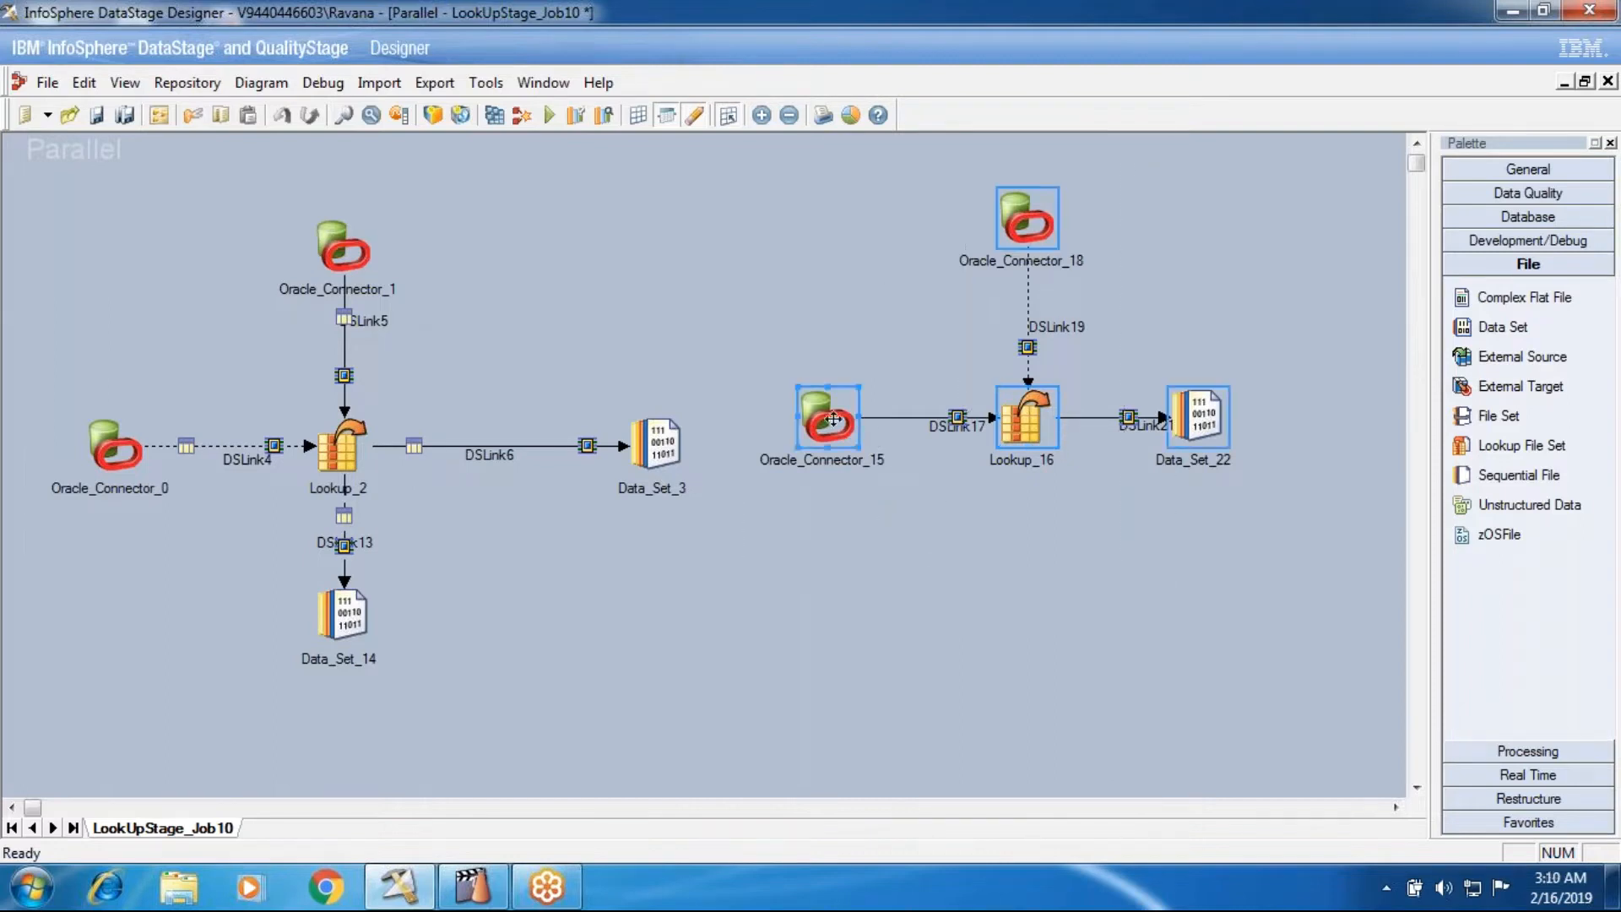
click(854, 512)
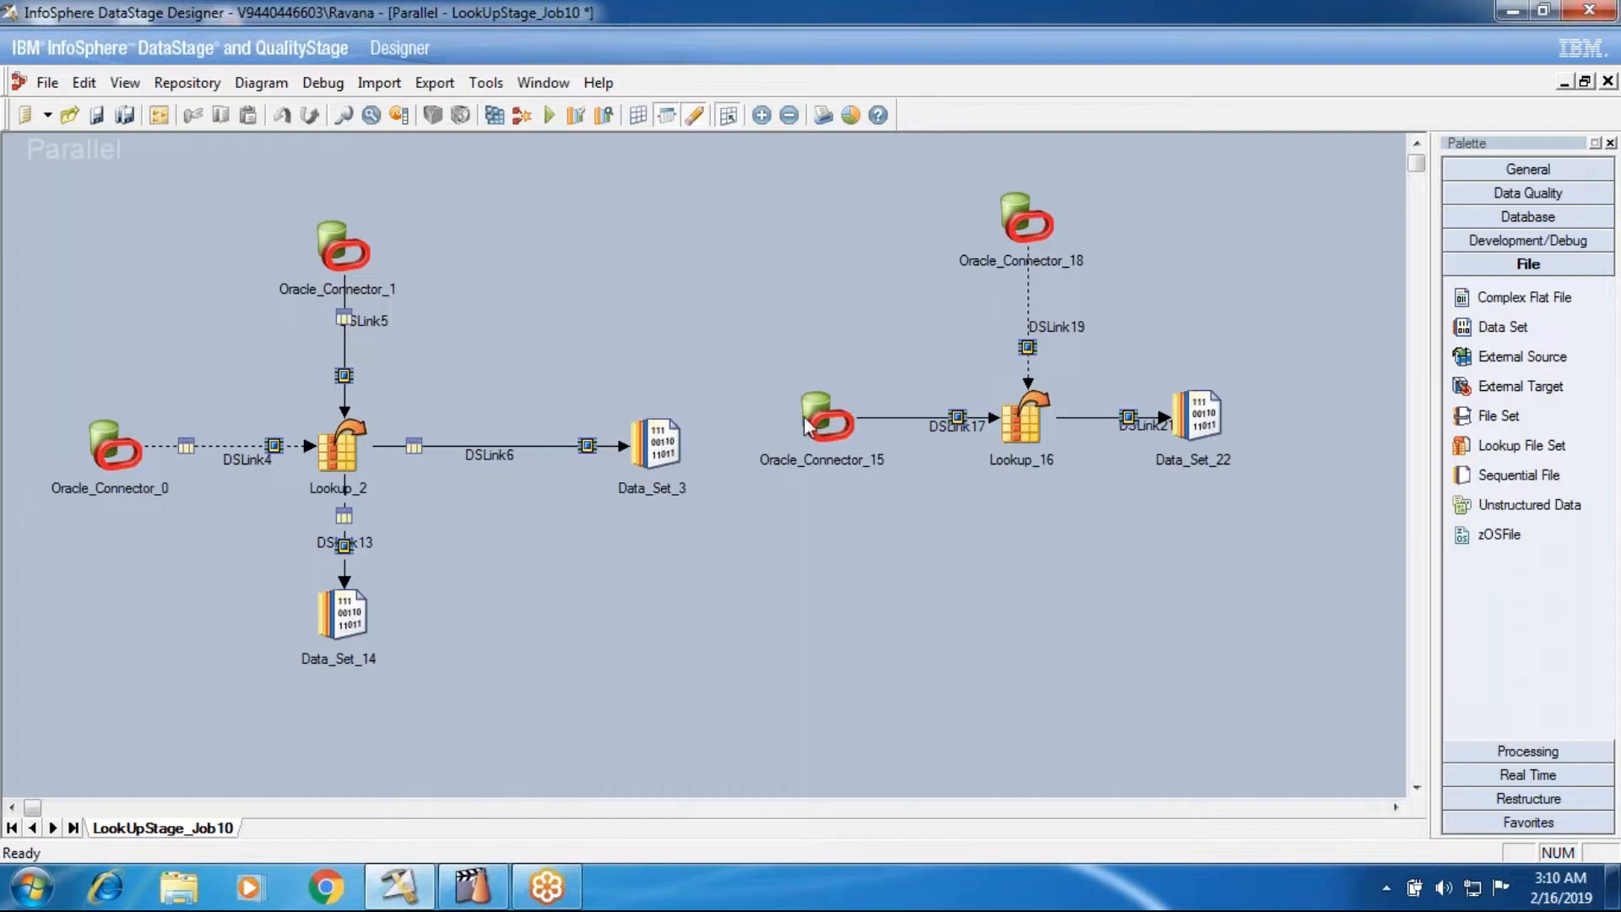
click(1027, 239)
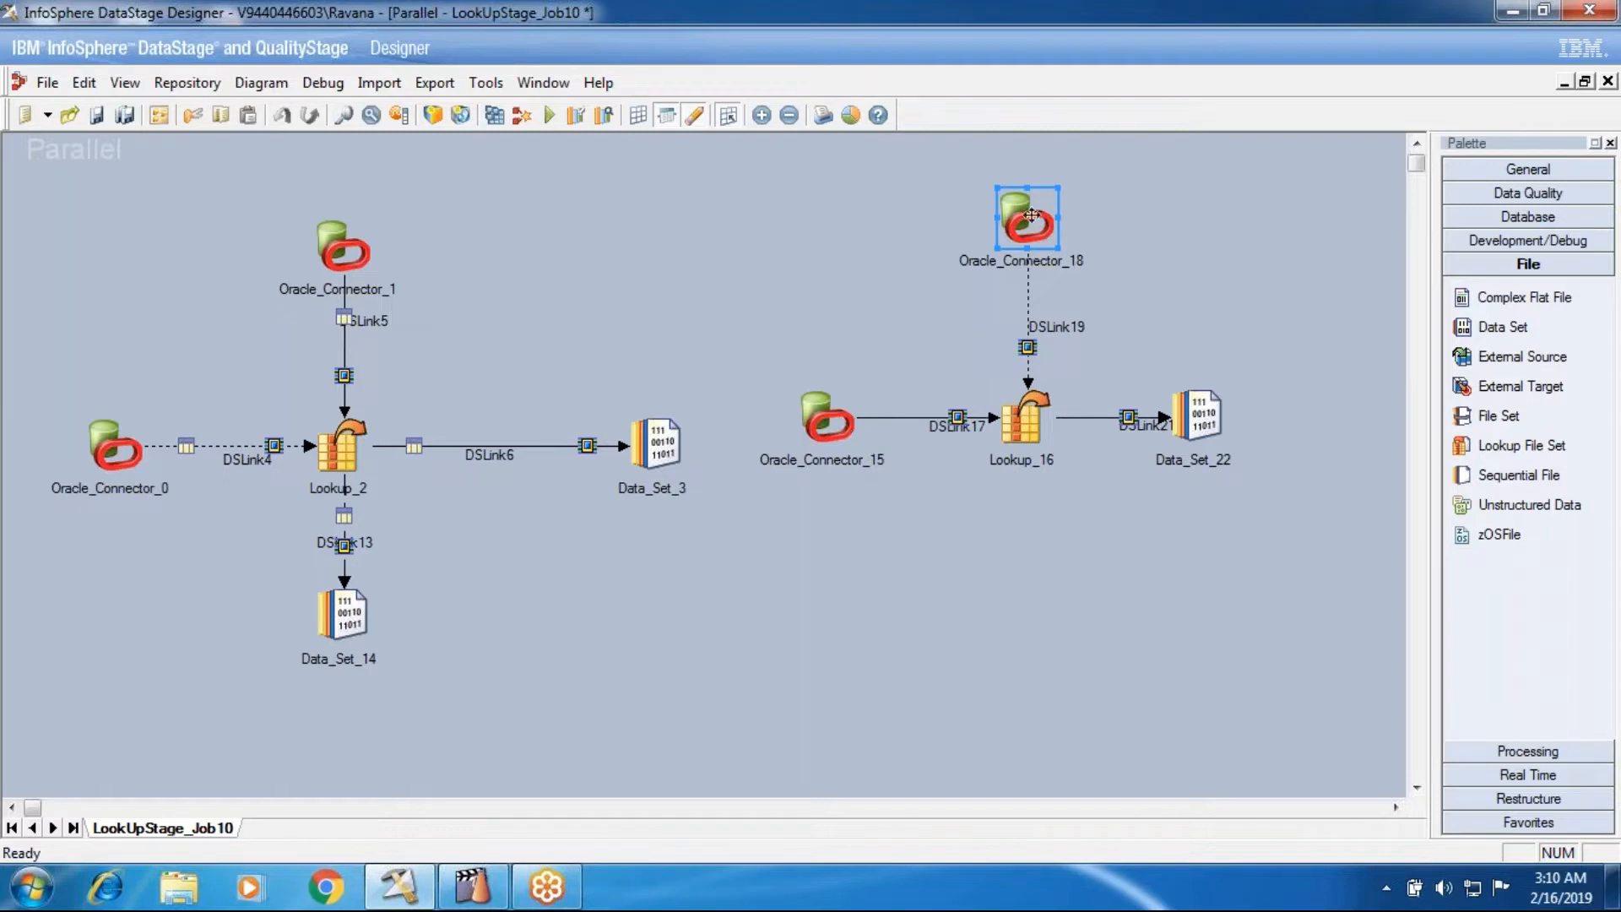
key(ctrl+r)
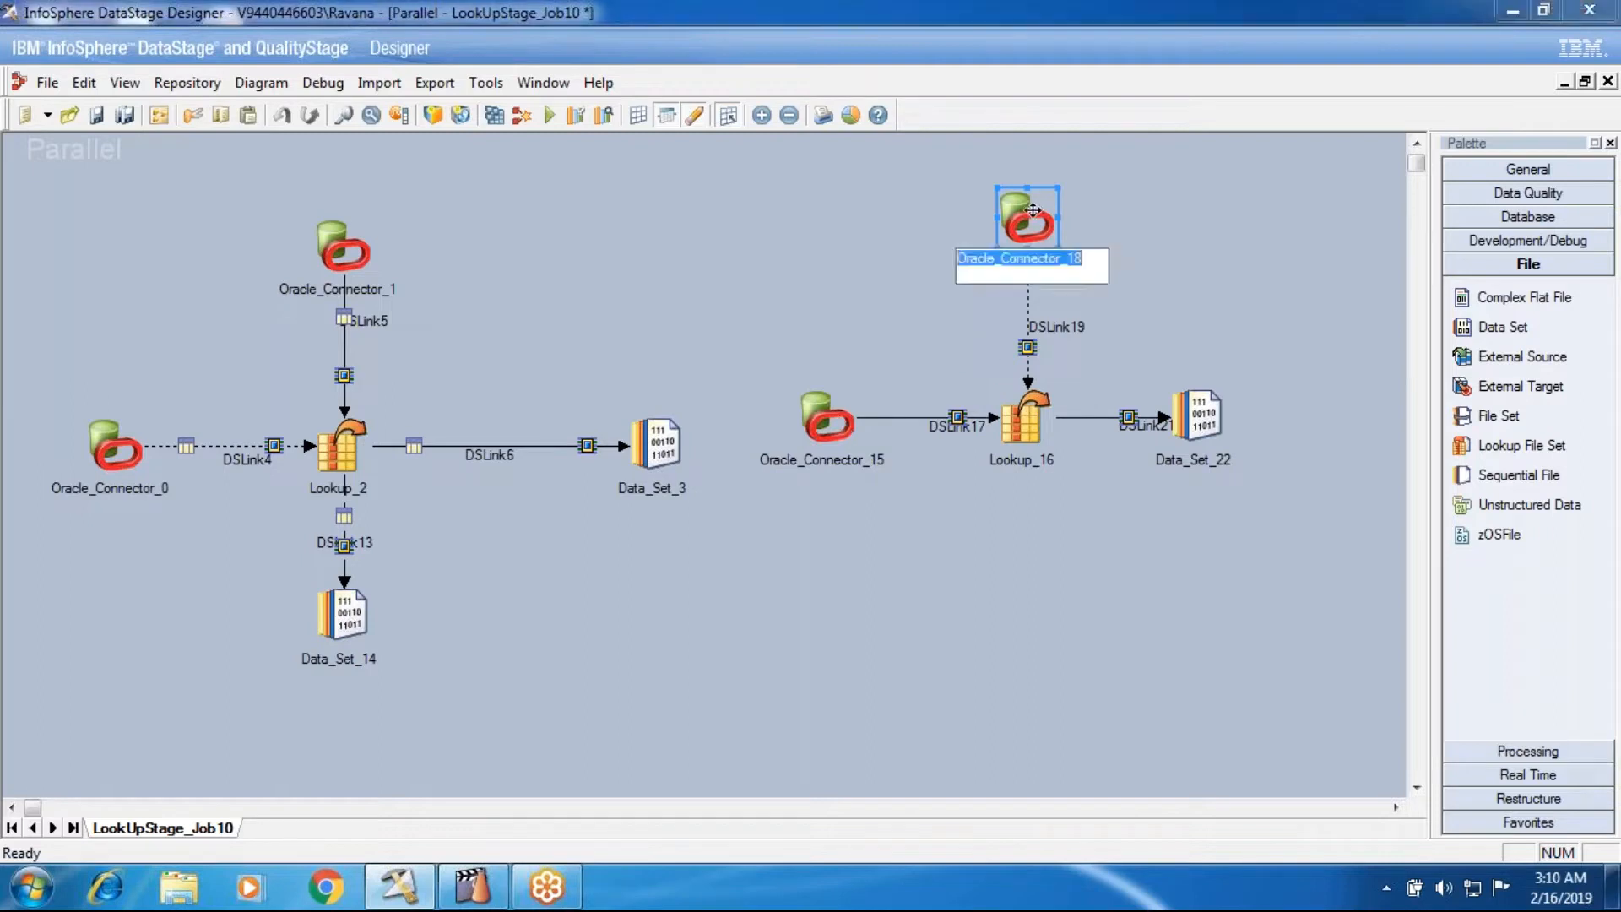
click(1091, 220)
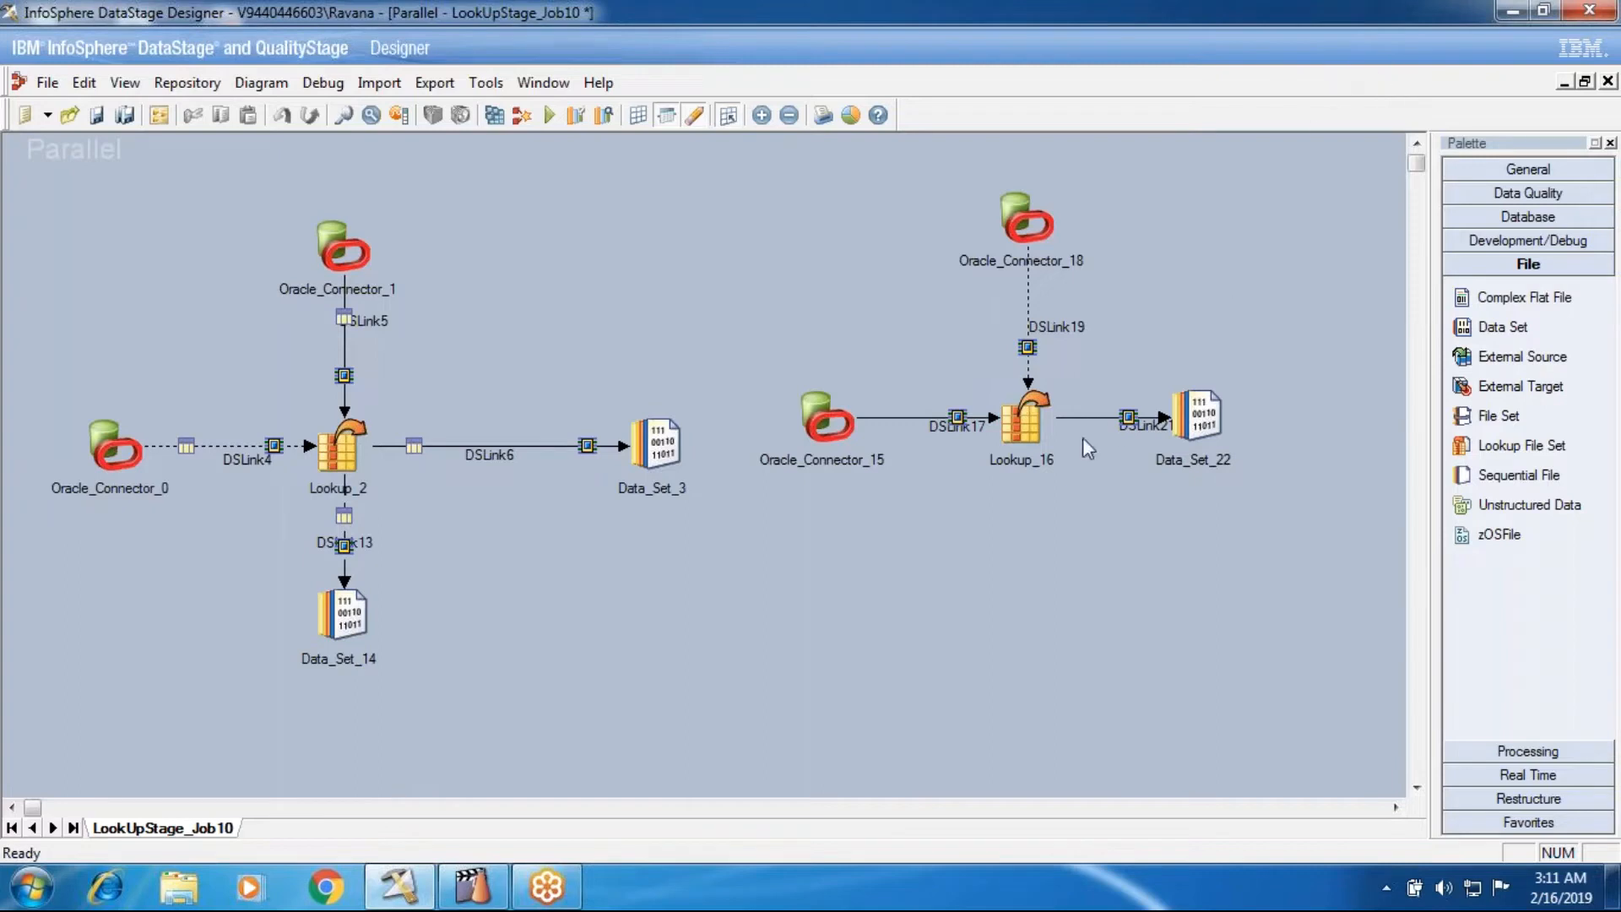
click(1026, 426)
click(1197, 418)
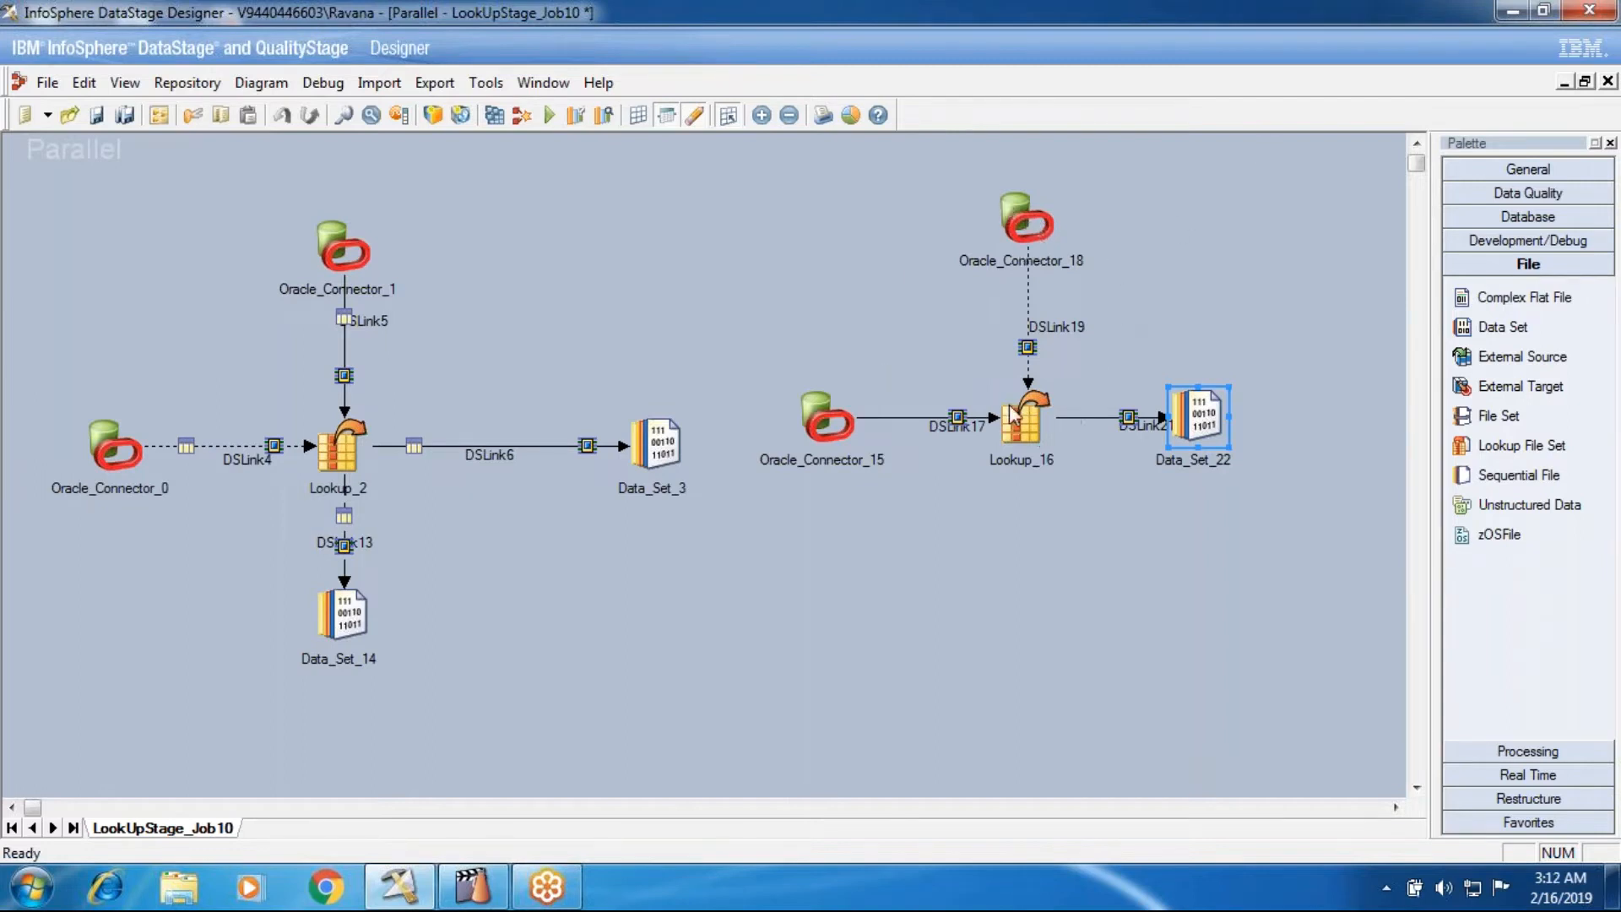
click(1015, 244)
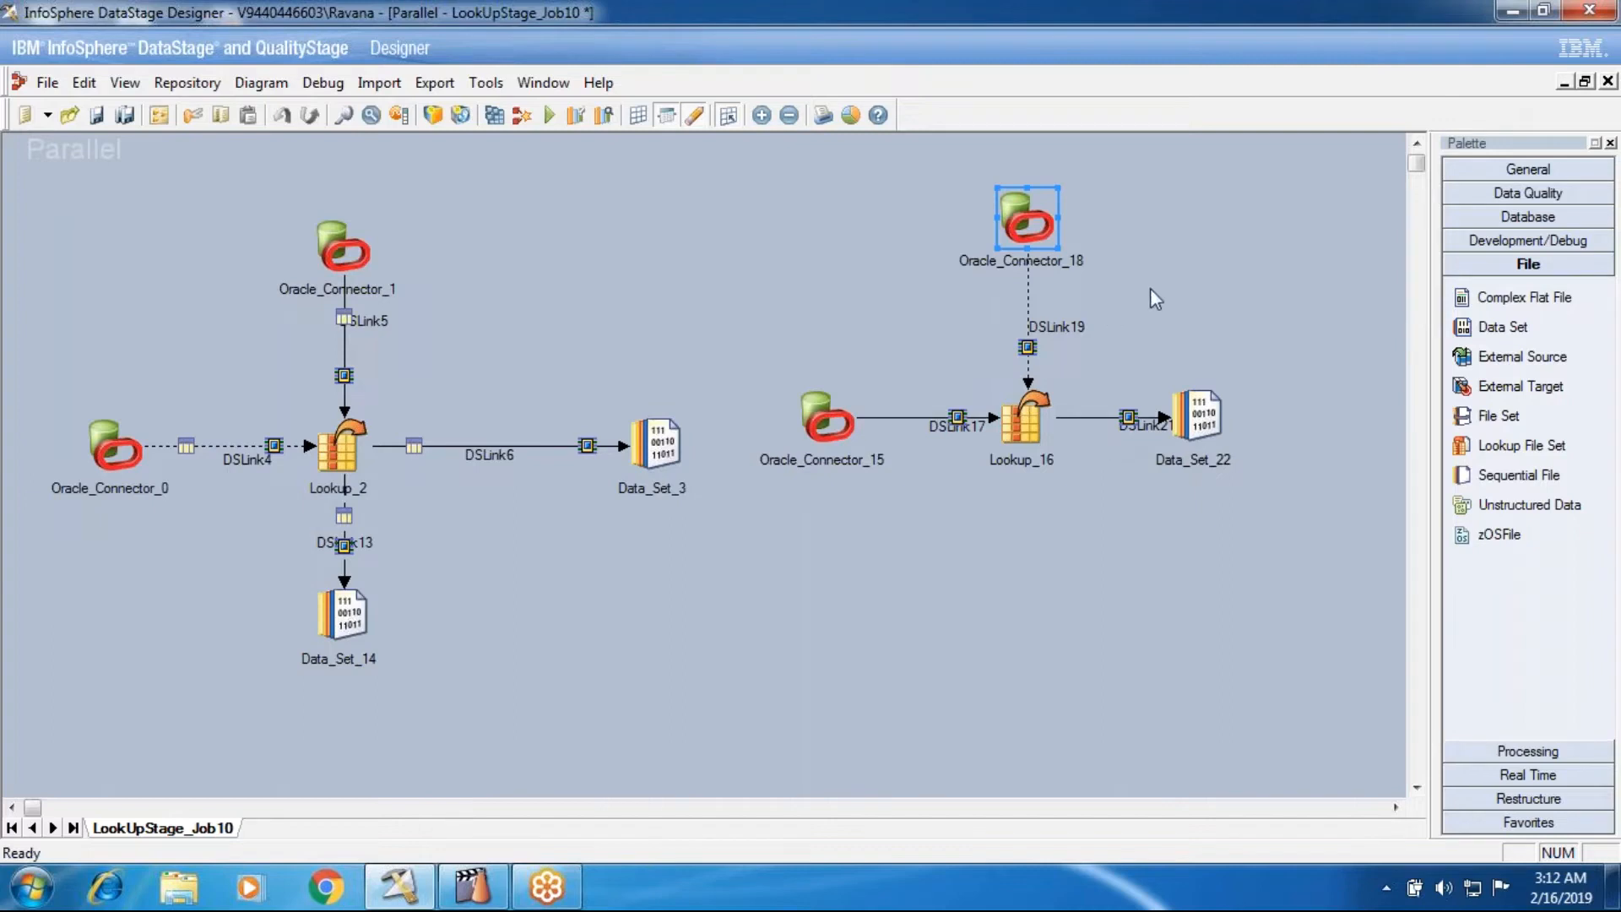
- Add a Sequential File stage linked to Lookup_16 as a reference input and view its source properties
click(1503, 326)
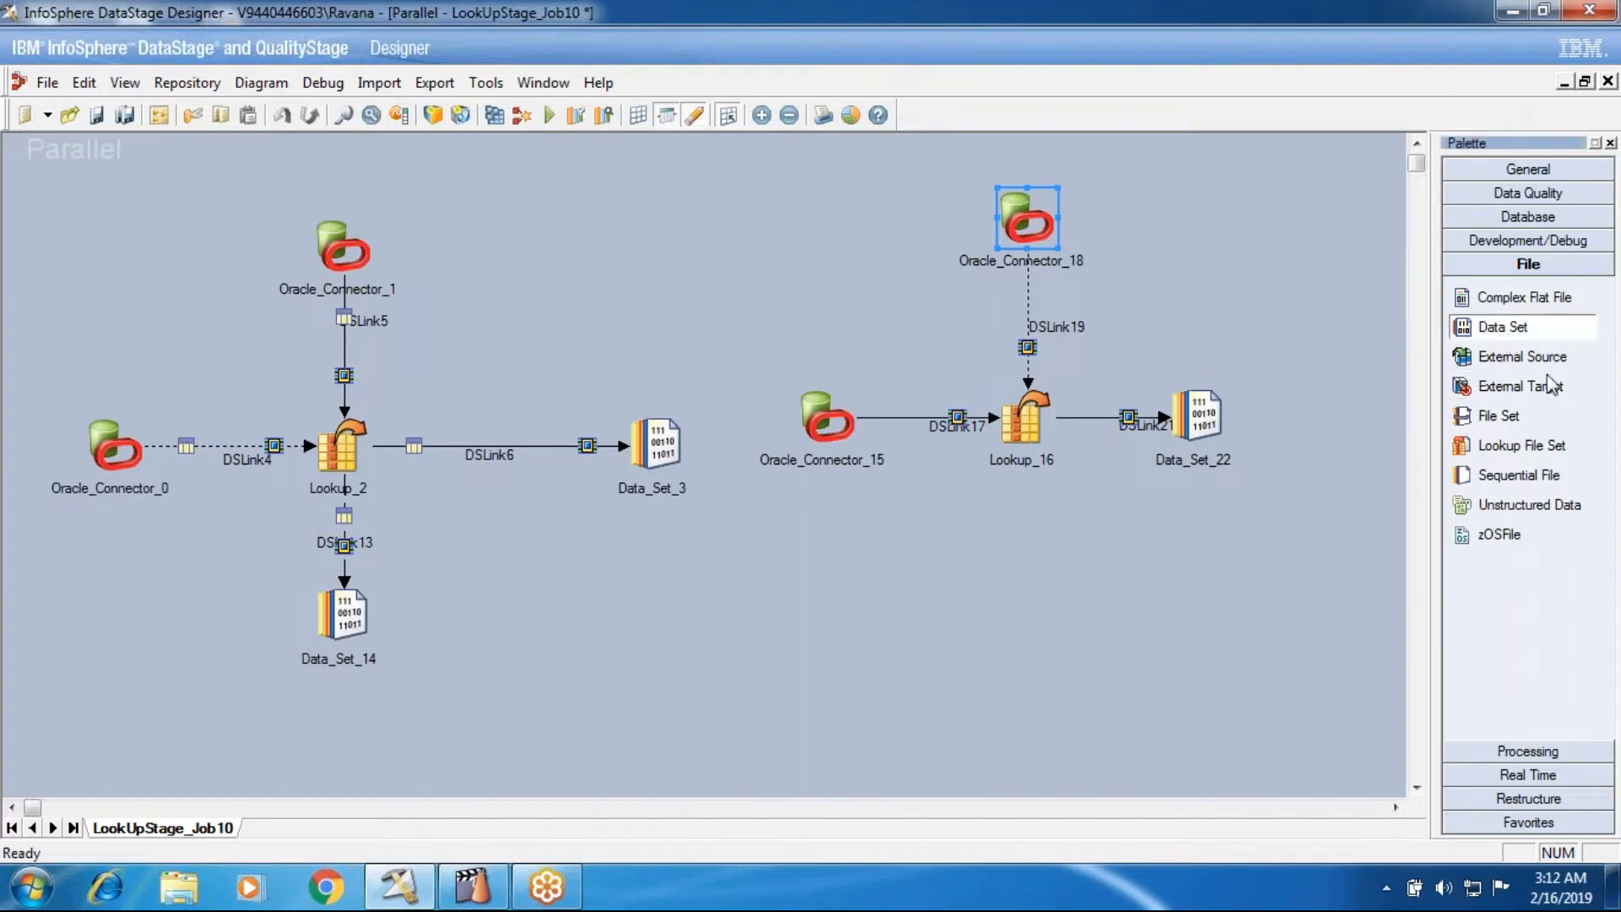
click(1512, 474)
click(1246, 249)
drag(1247, 249, 1052, 401)
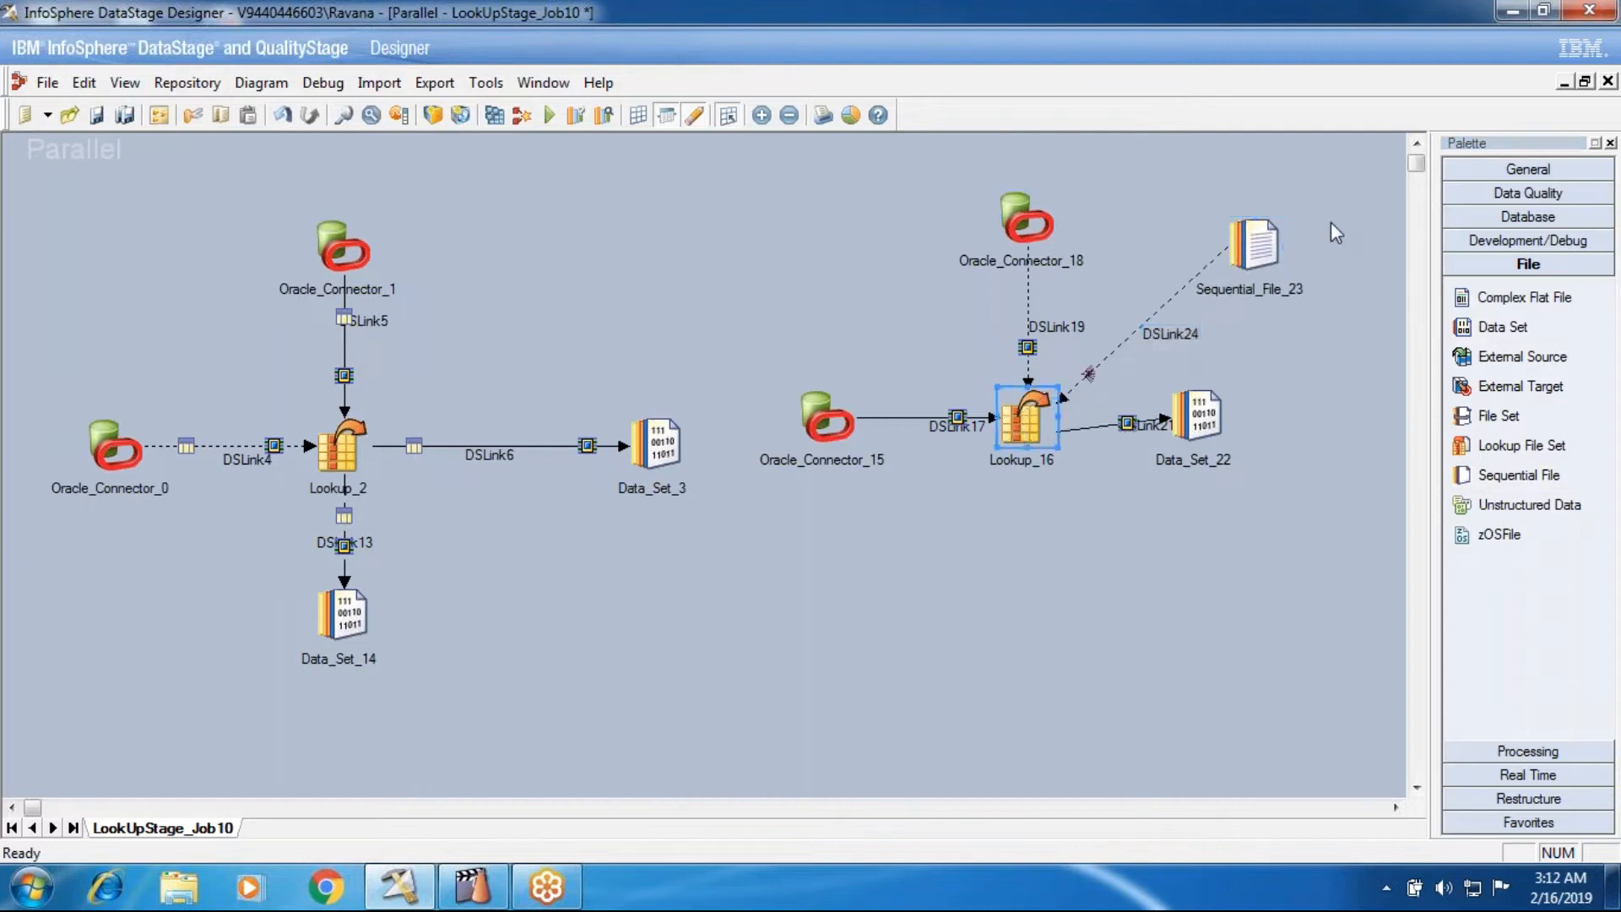
double_click(1255, 245)
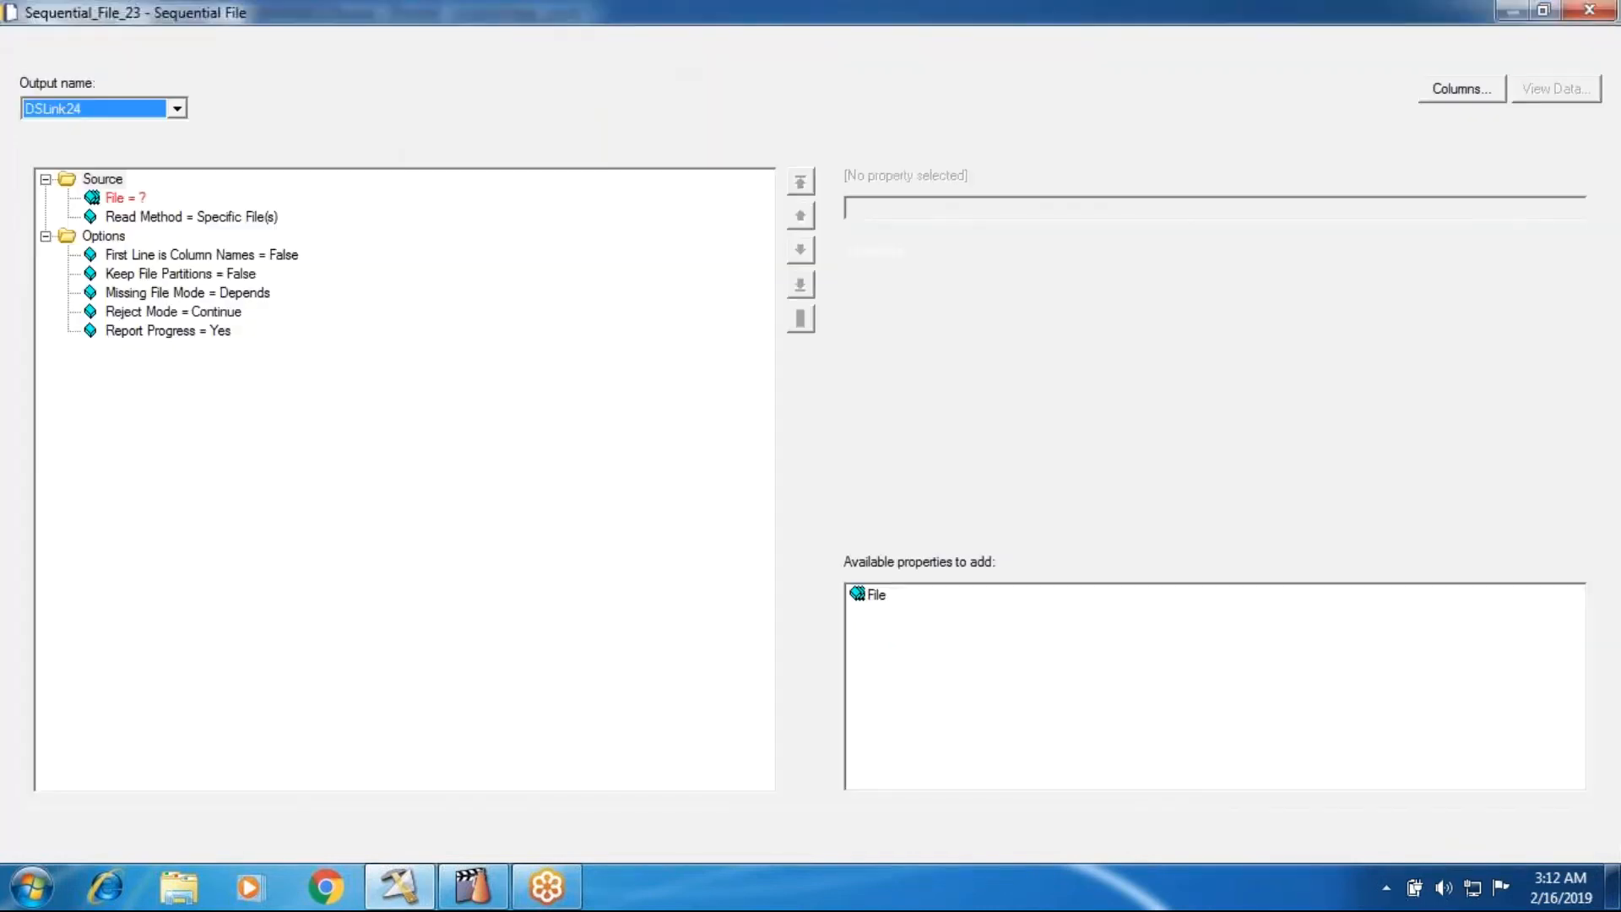
click(1383, 846)
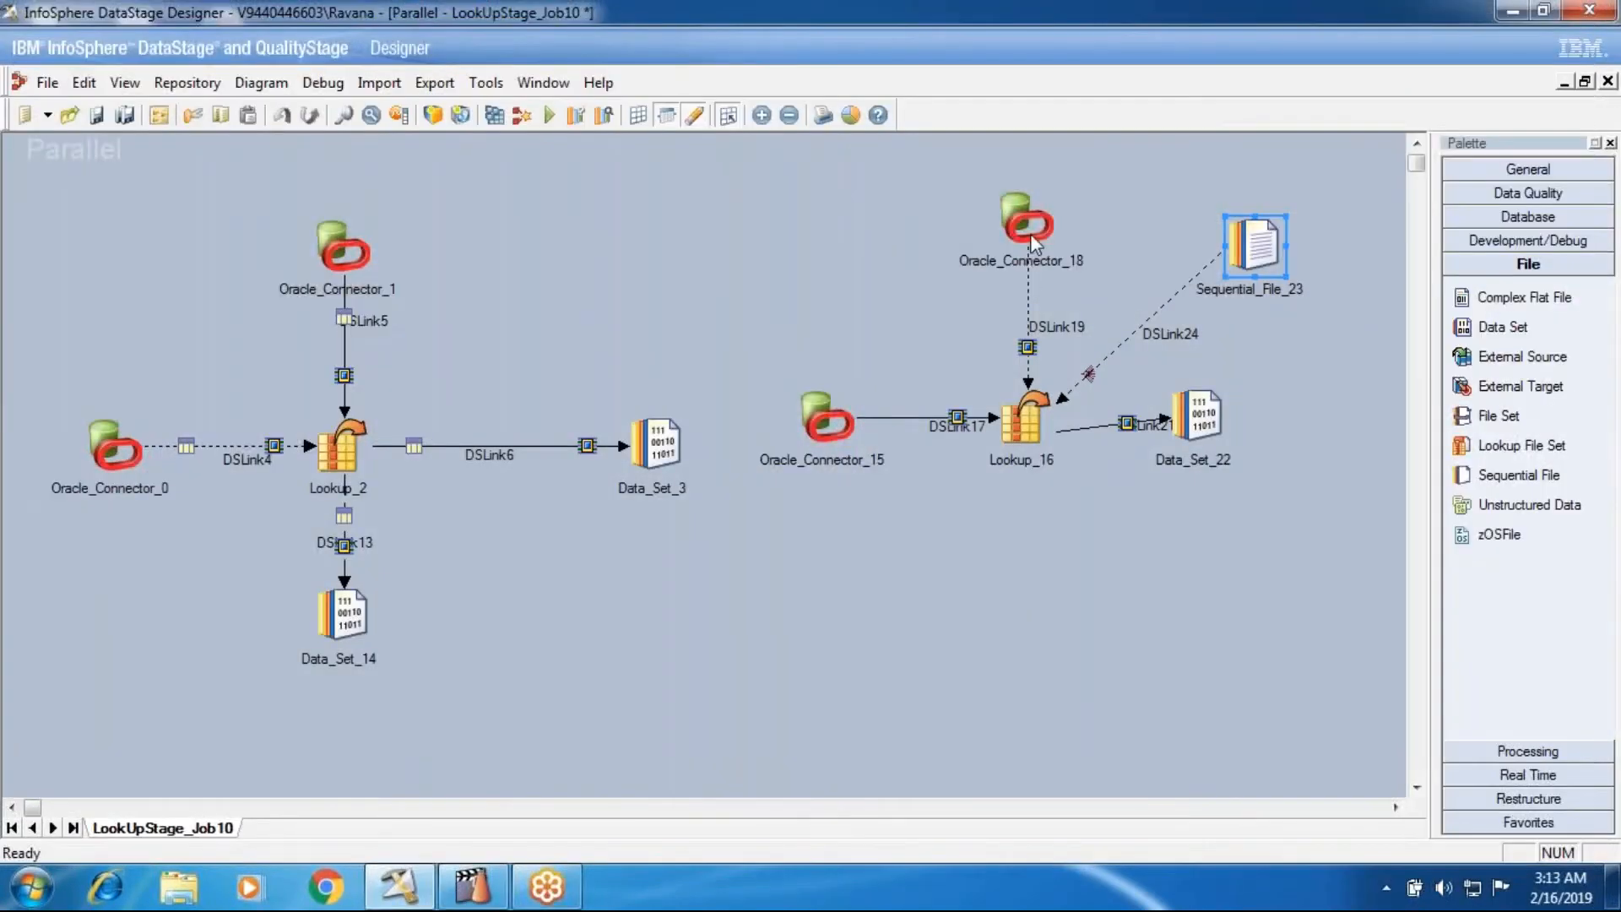
- Add a Sequential File stage feeding a Lookup File Set below Lookup_16, and link another Lookup File Set to Lookup_16 as a reference
click(1522, 445)
click(1090, 625)
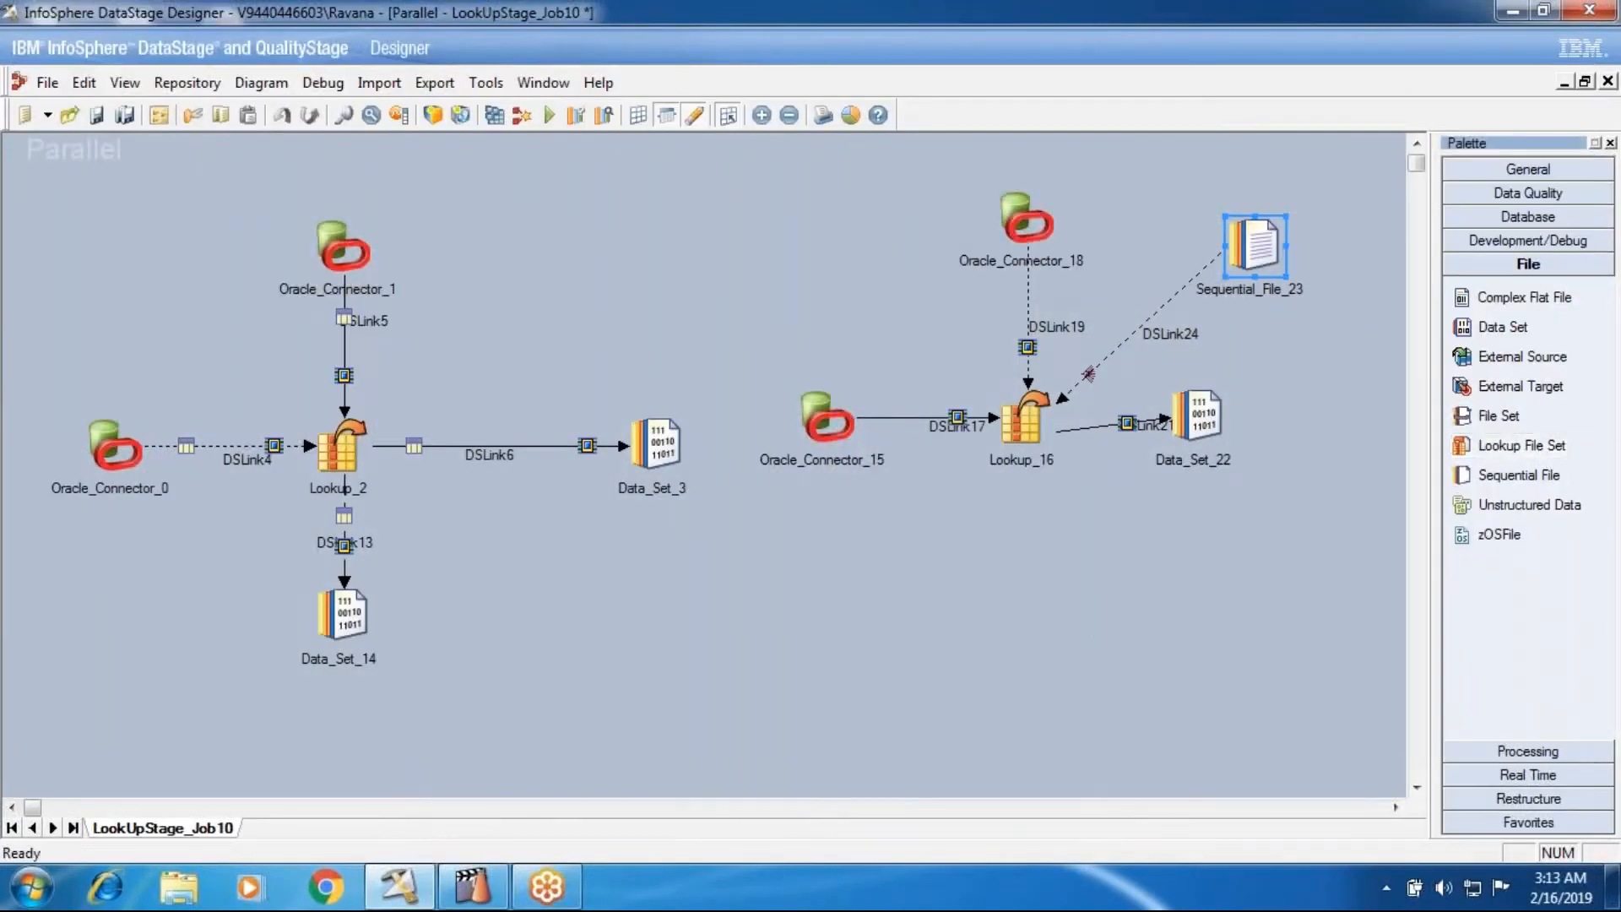
click(1520, 477)
click(769, 621)
drag(863, 639, 1113, 646)
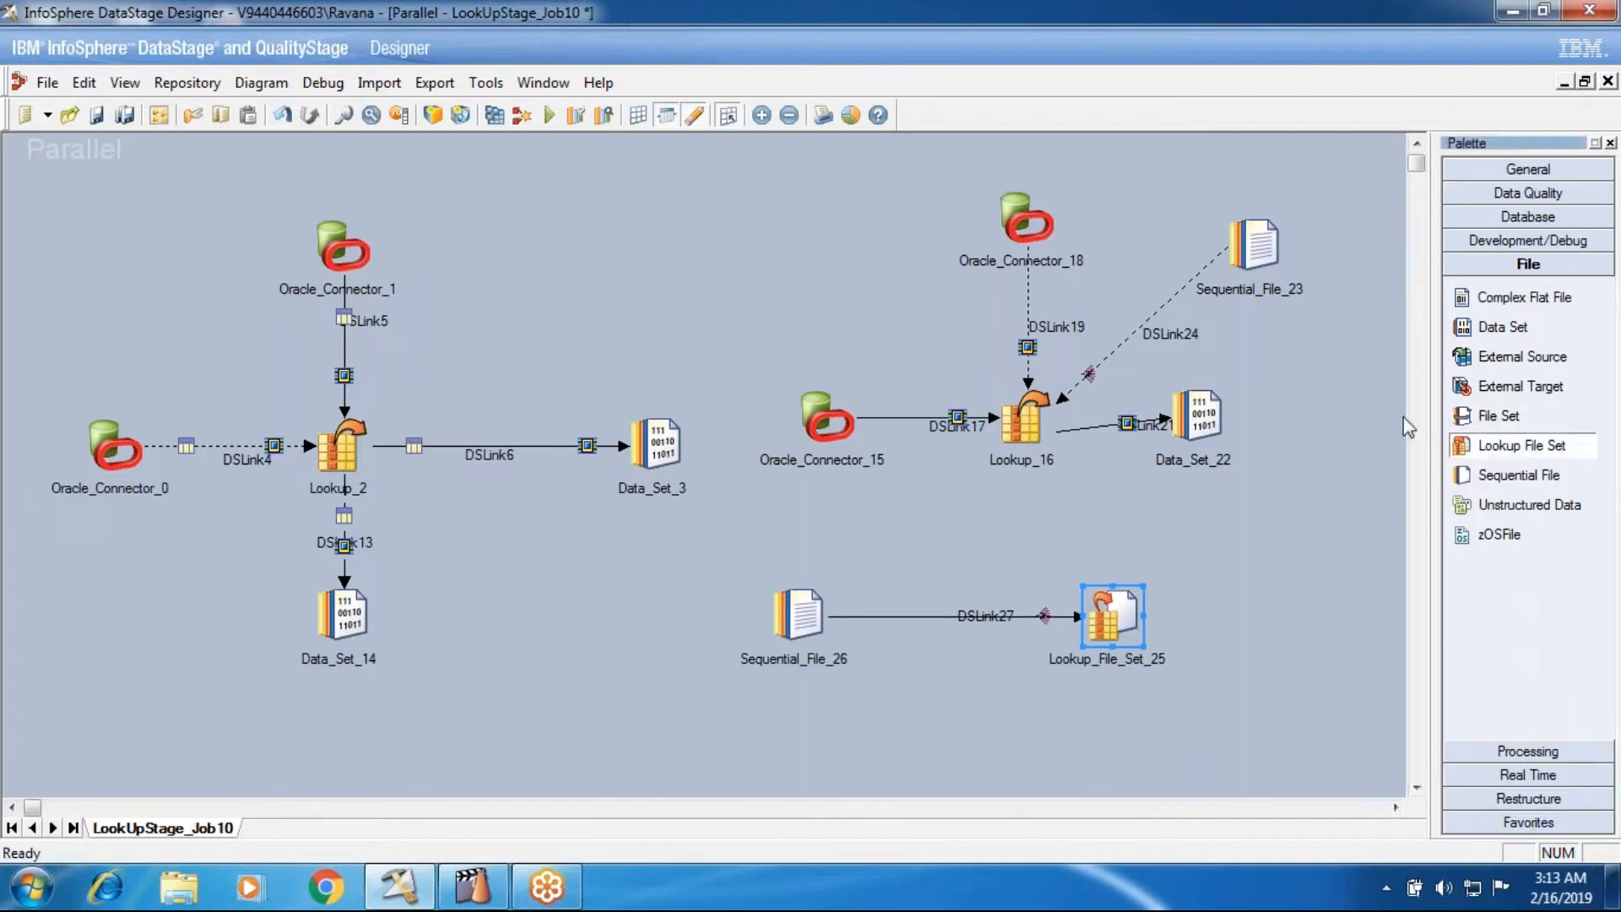
click(811, 228)
drag(836, 254, 1010, 416)
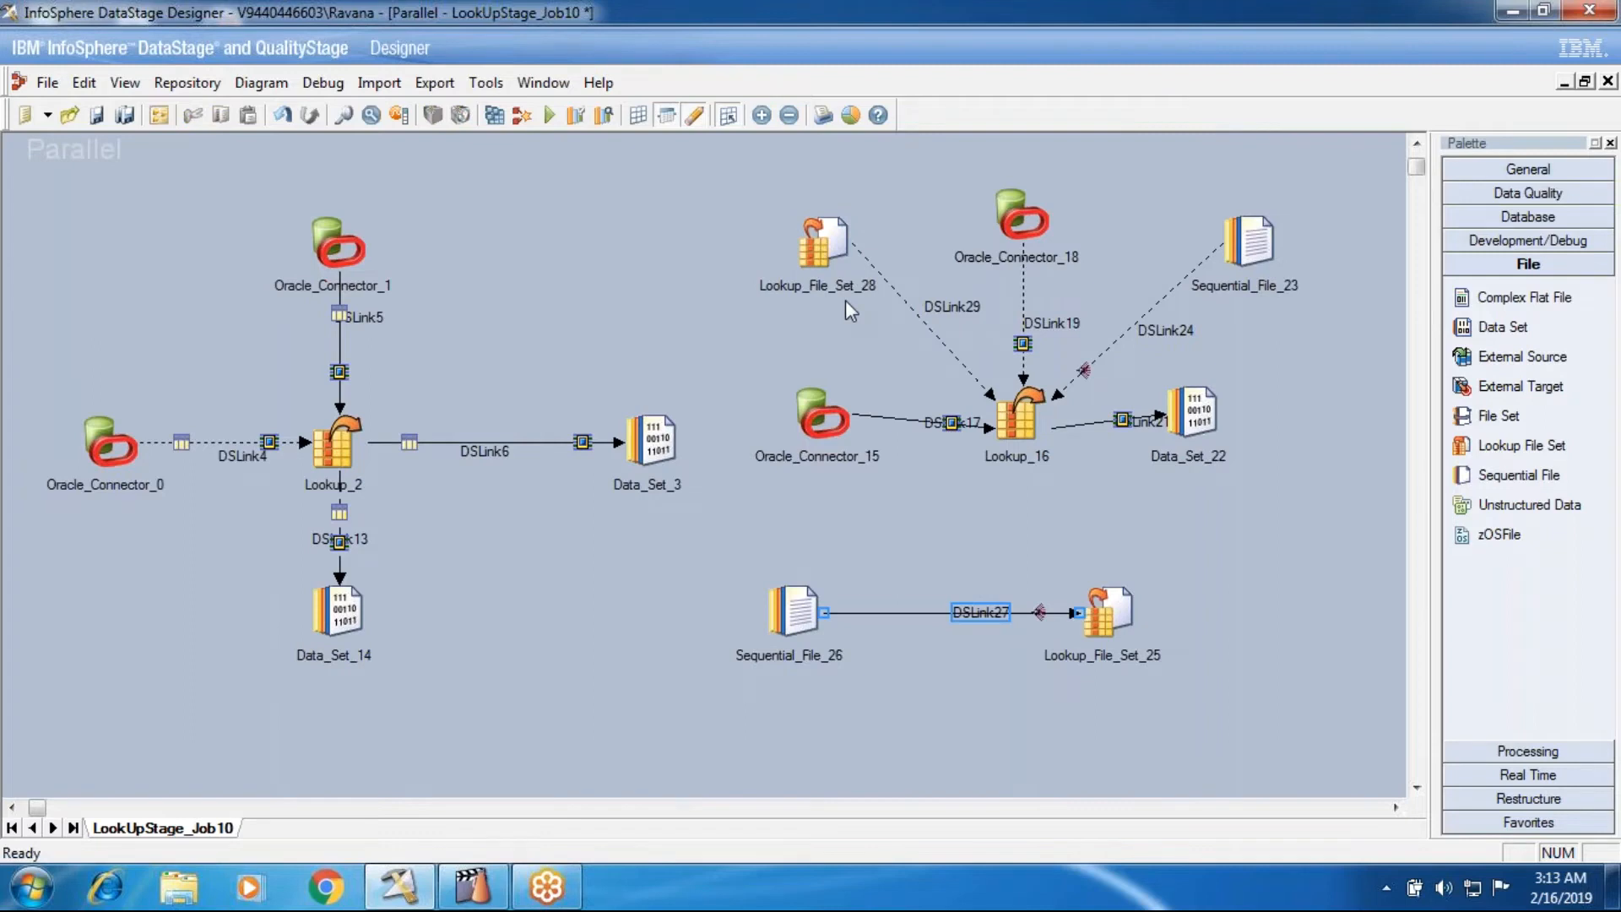
- Compare the Lookup File Set path property in the target stage Lookup_File_Set_25 and the source stage Lookup_File_Set_28
drag(763, 538, 1242, 714)
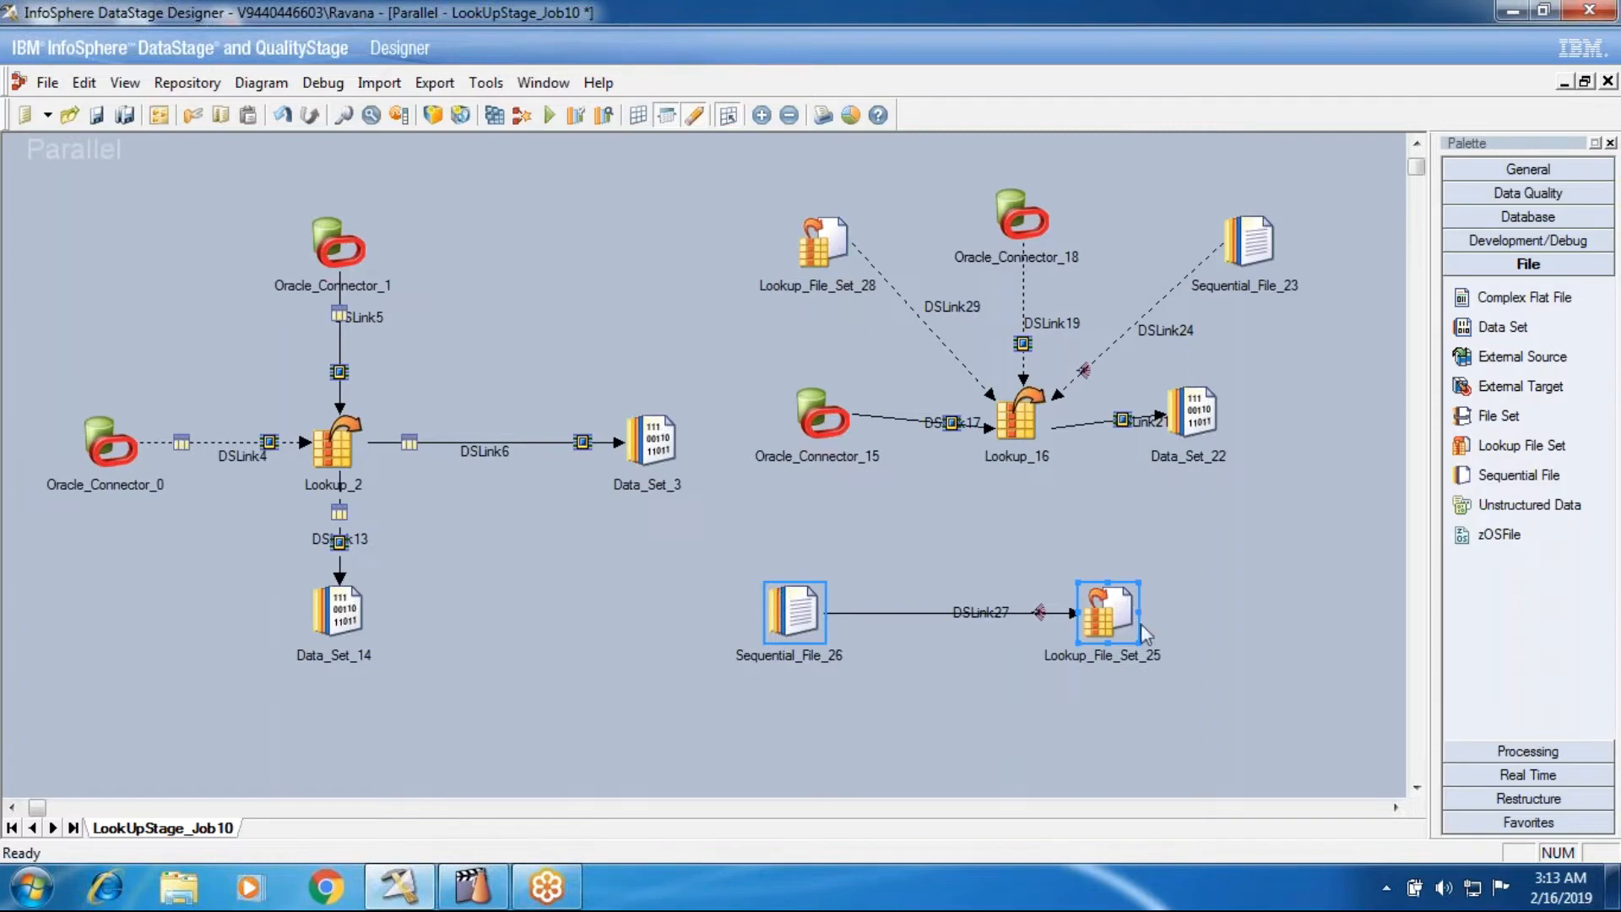
double_click(1110, 608)
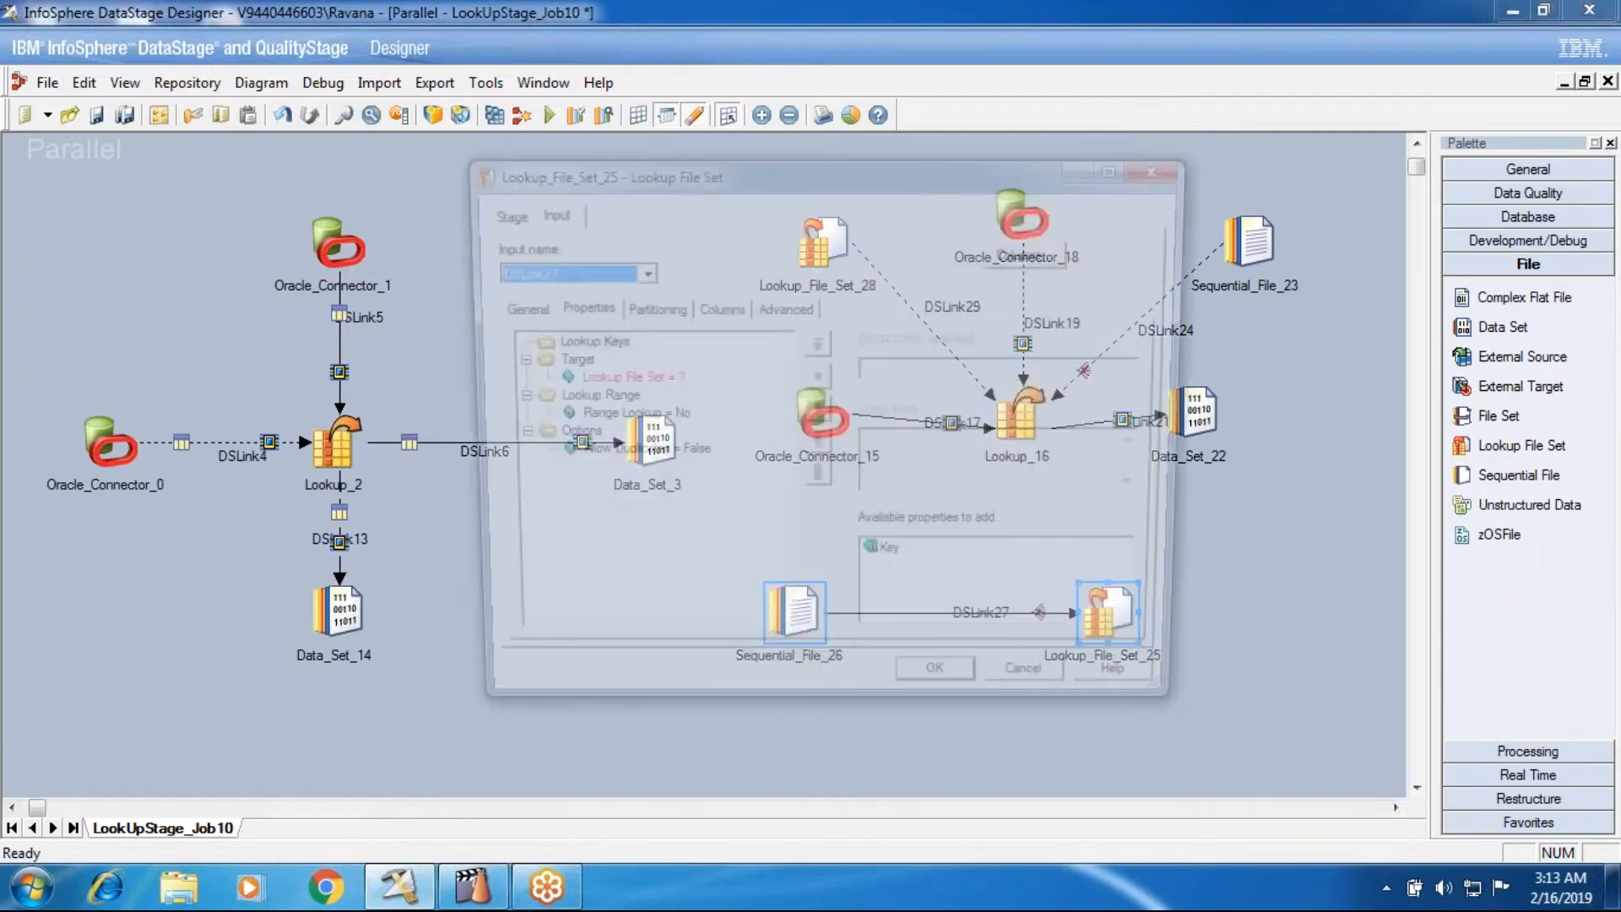
click(614, 379)
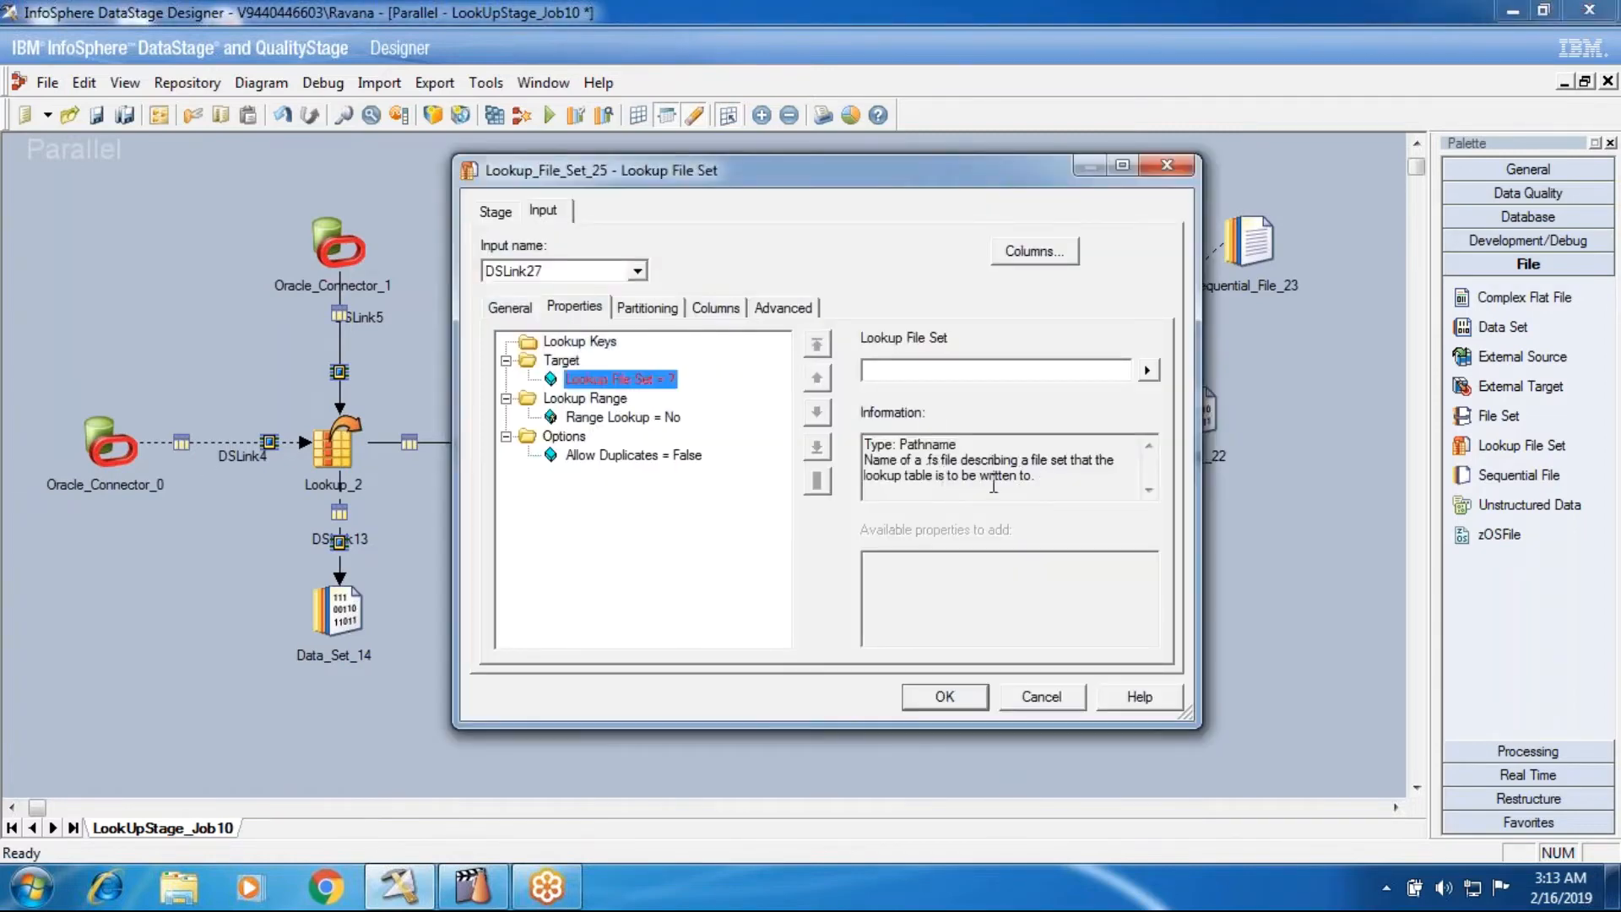
drag(927, 460, 939, 458)
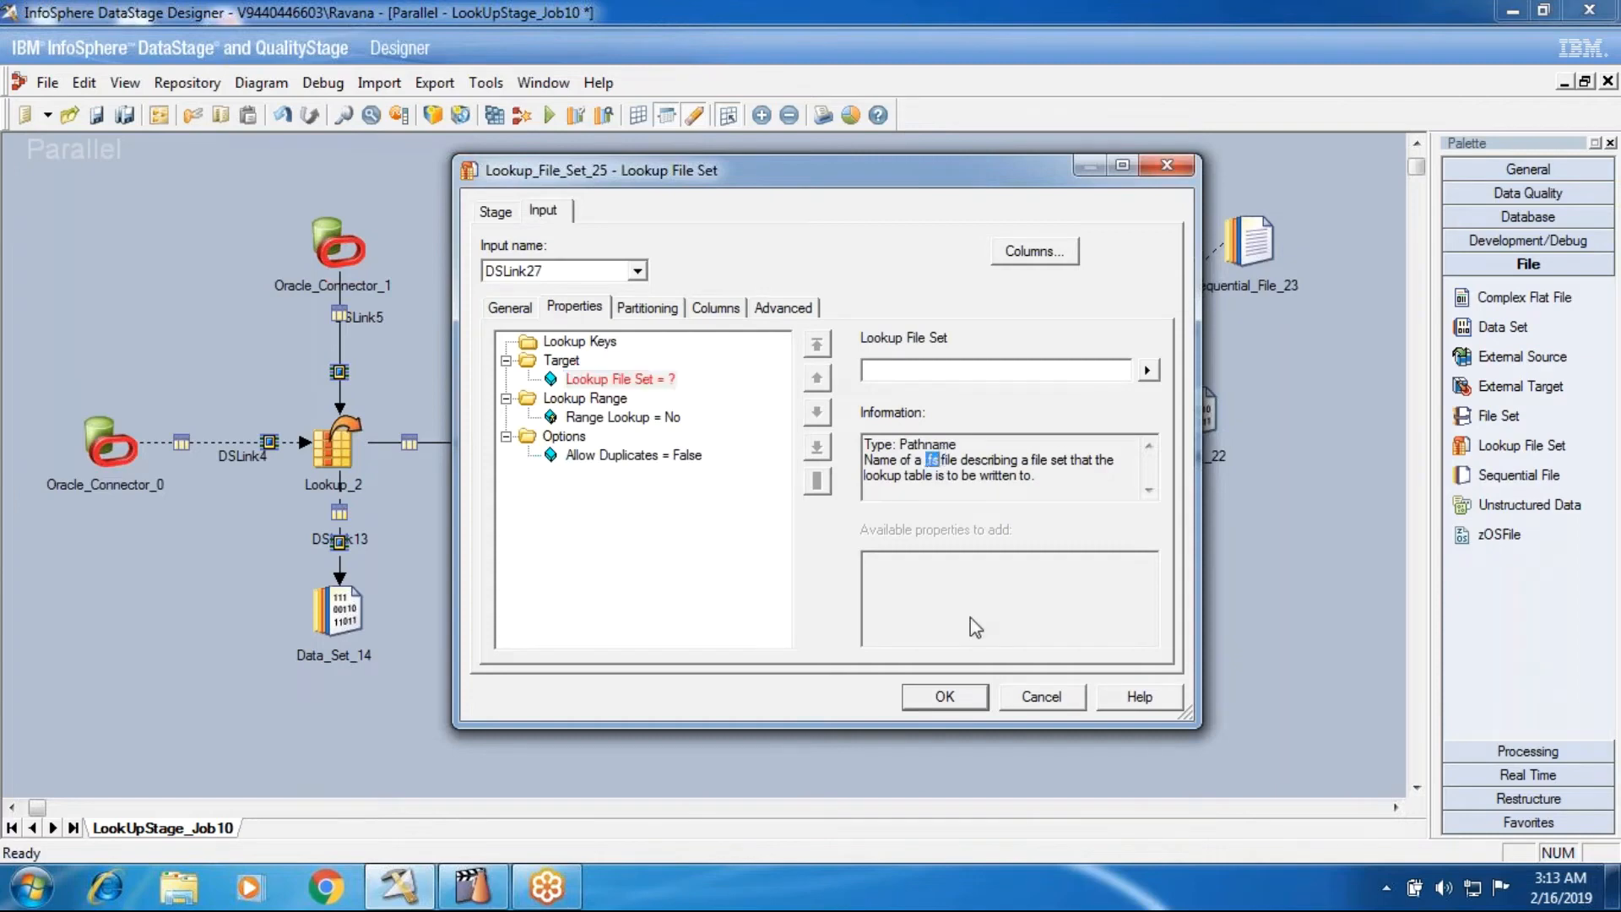
click(1040, 707)
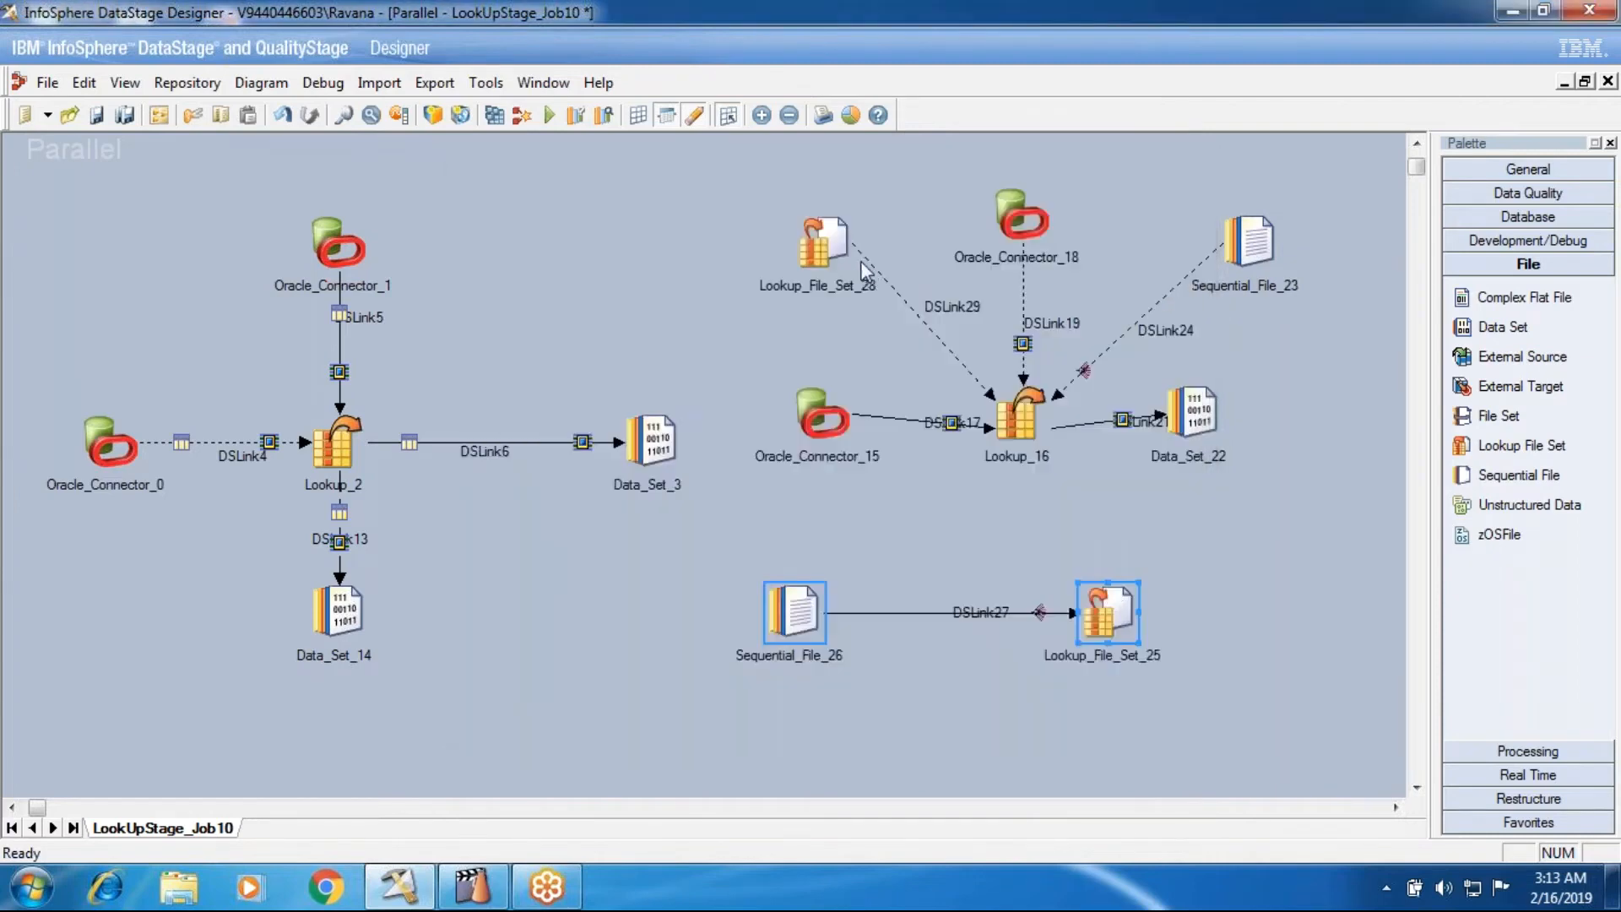
click(822, 242)
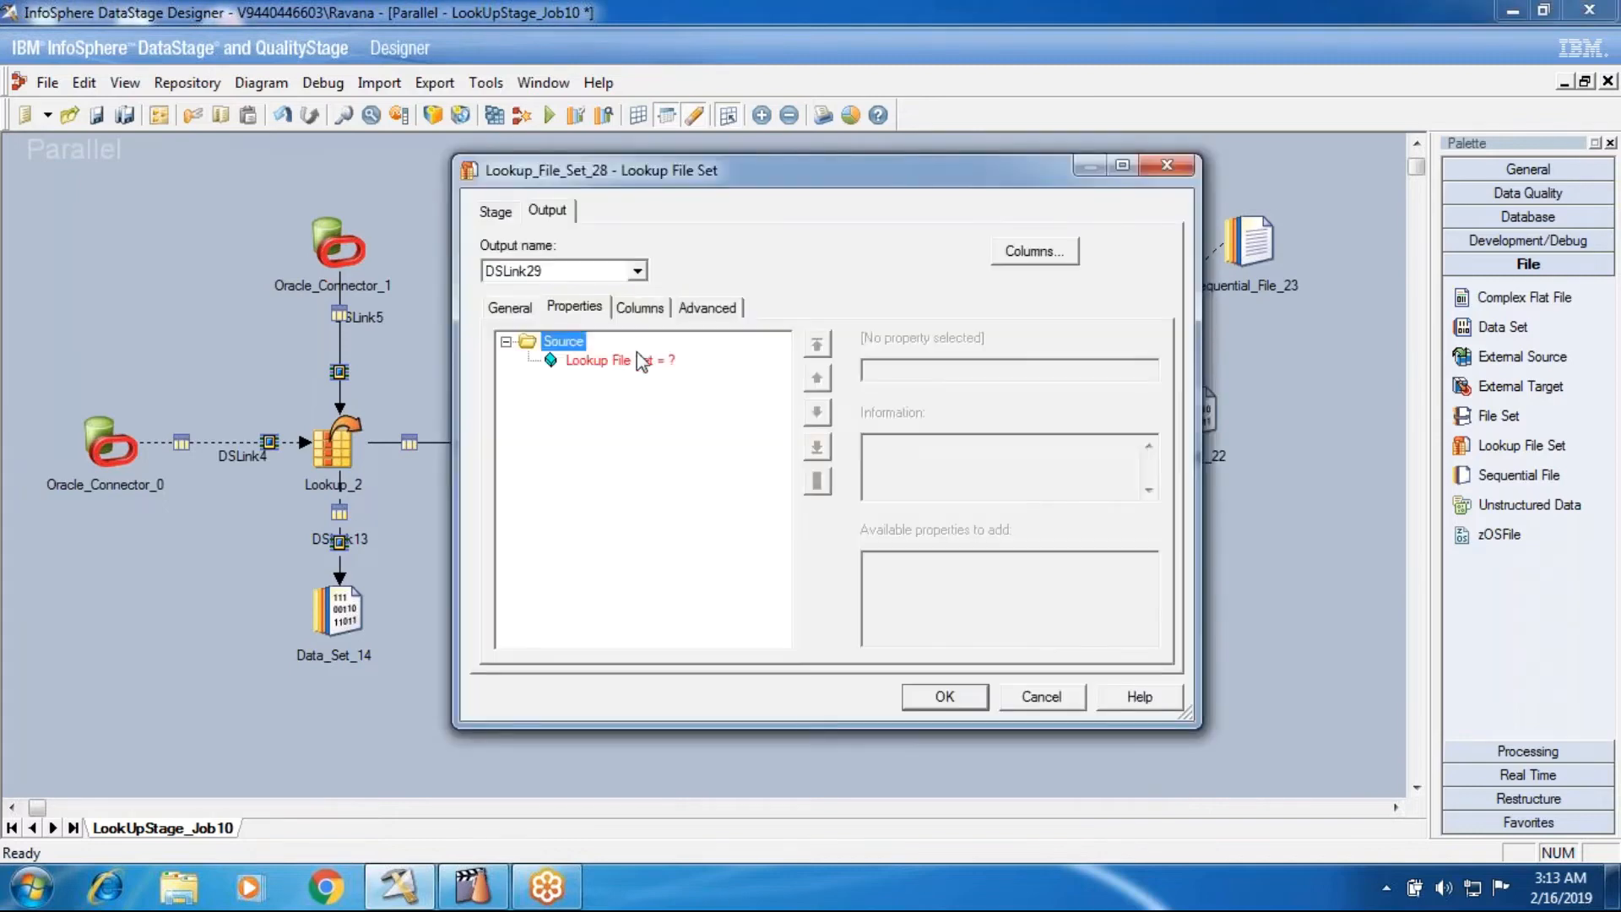
click(641, 362)
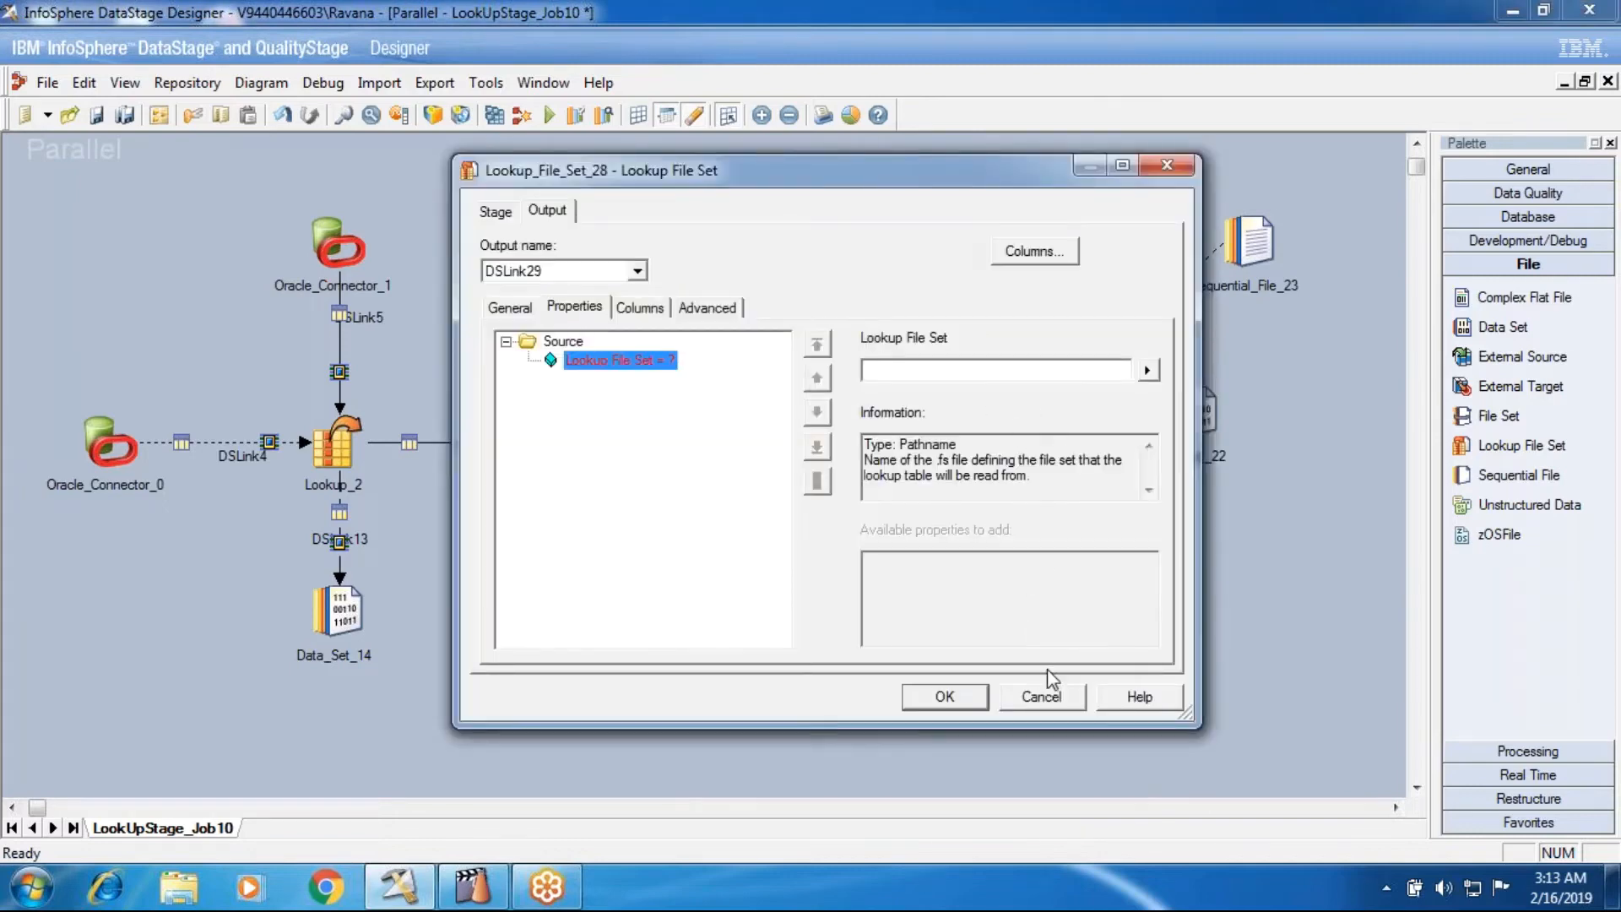
click(1050, 696)
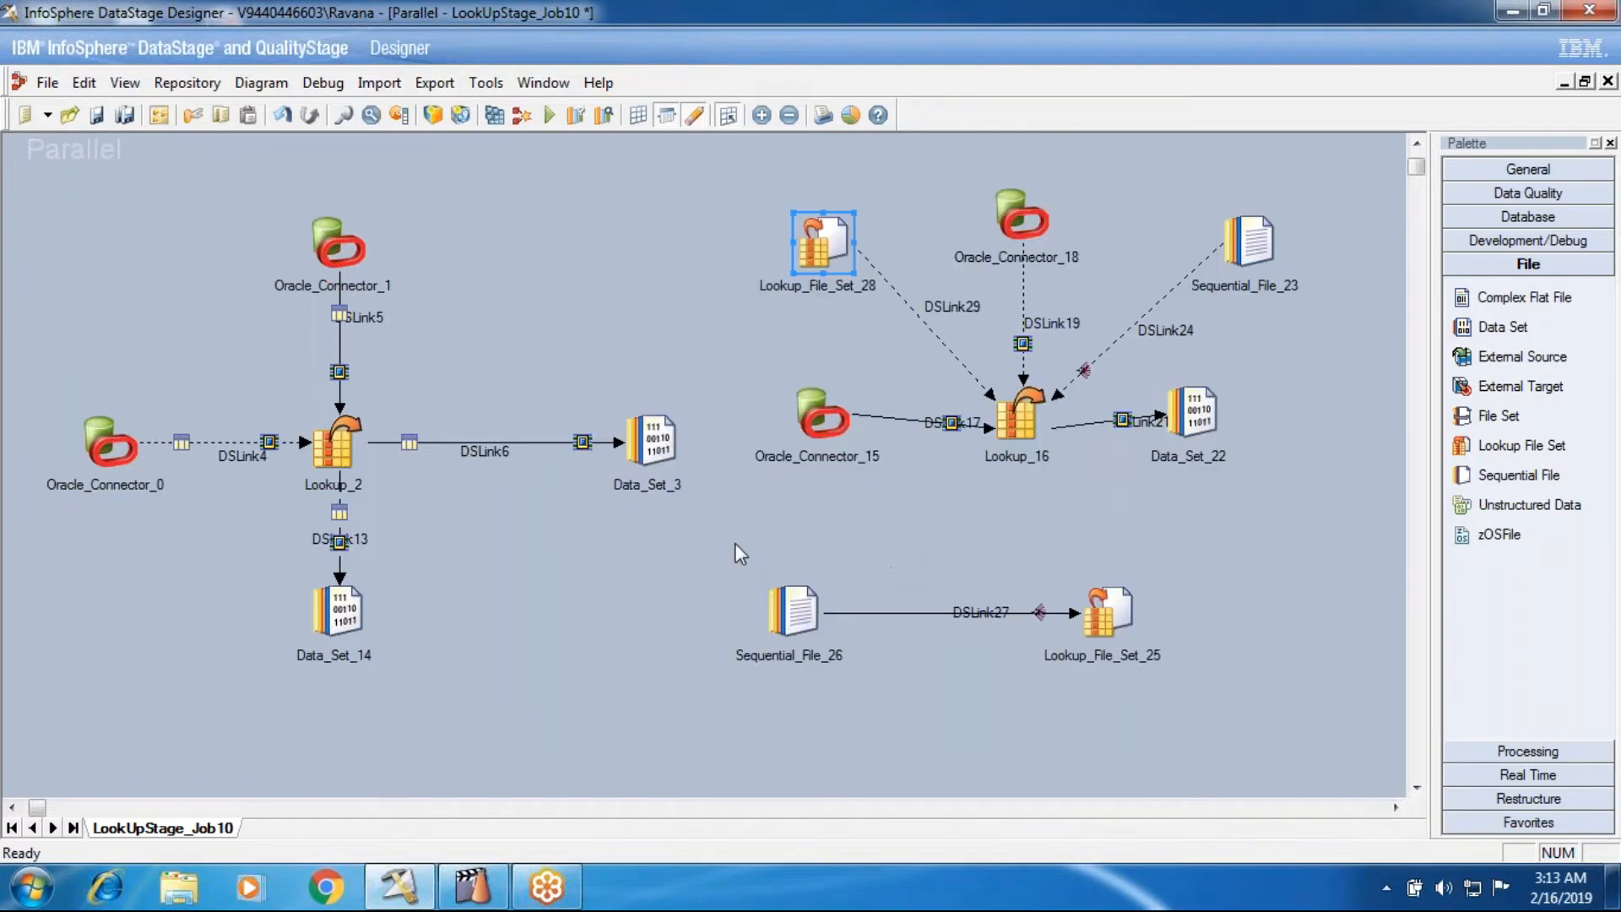
drag(720, 556, 1160, 717)
drag(773, 203, 1351, 489)
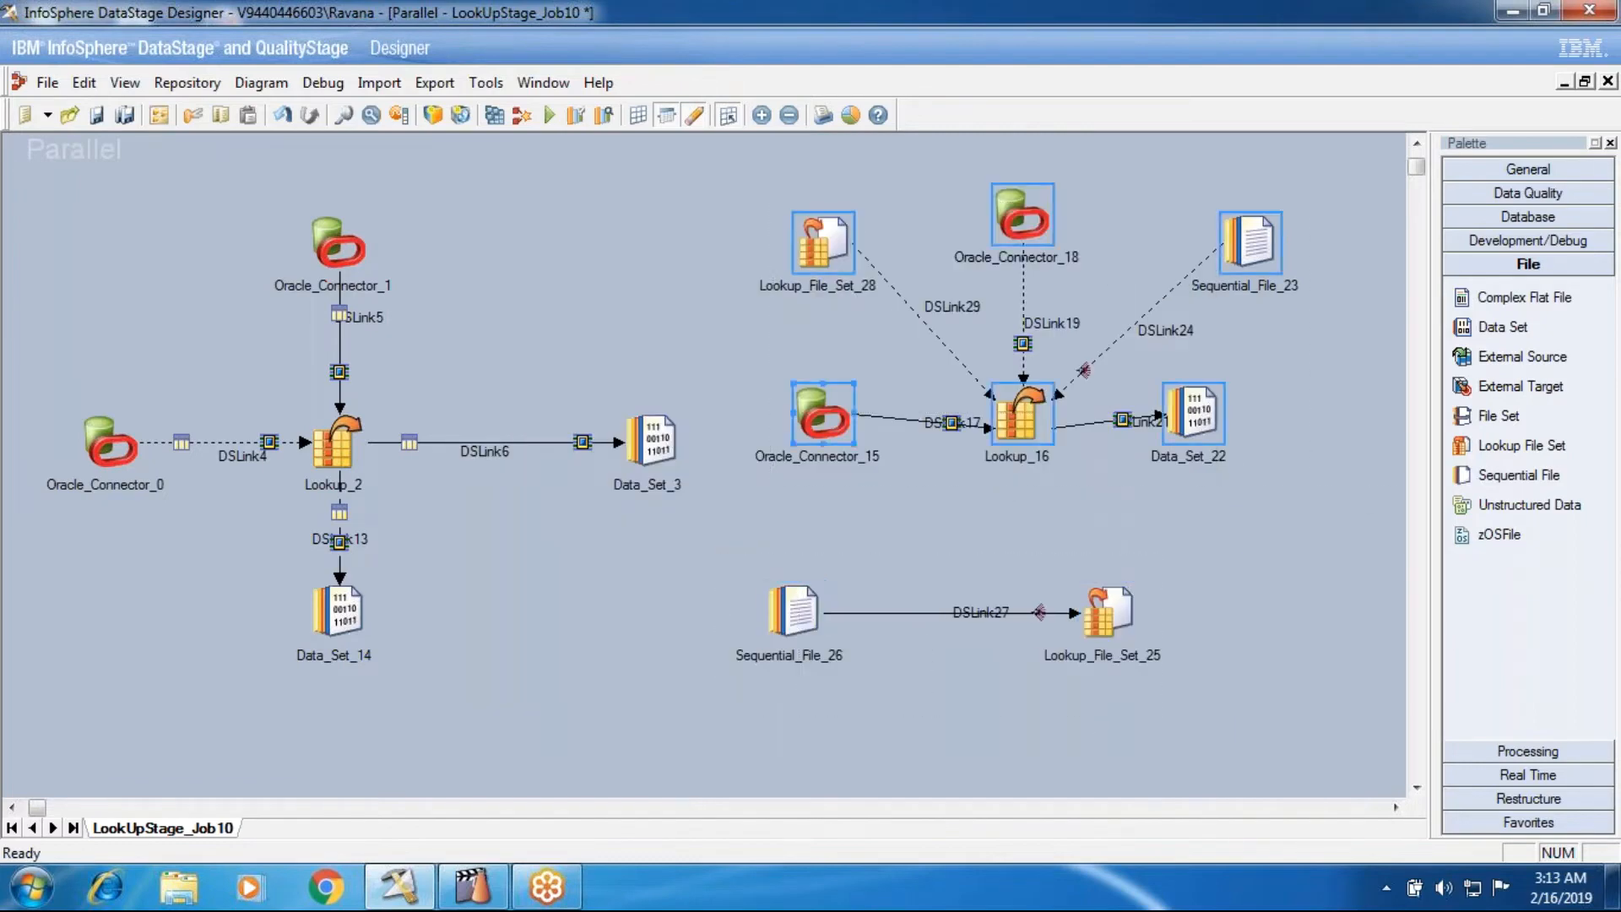
click(987, 237)
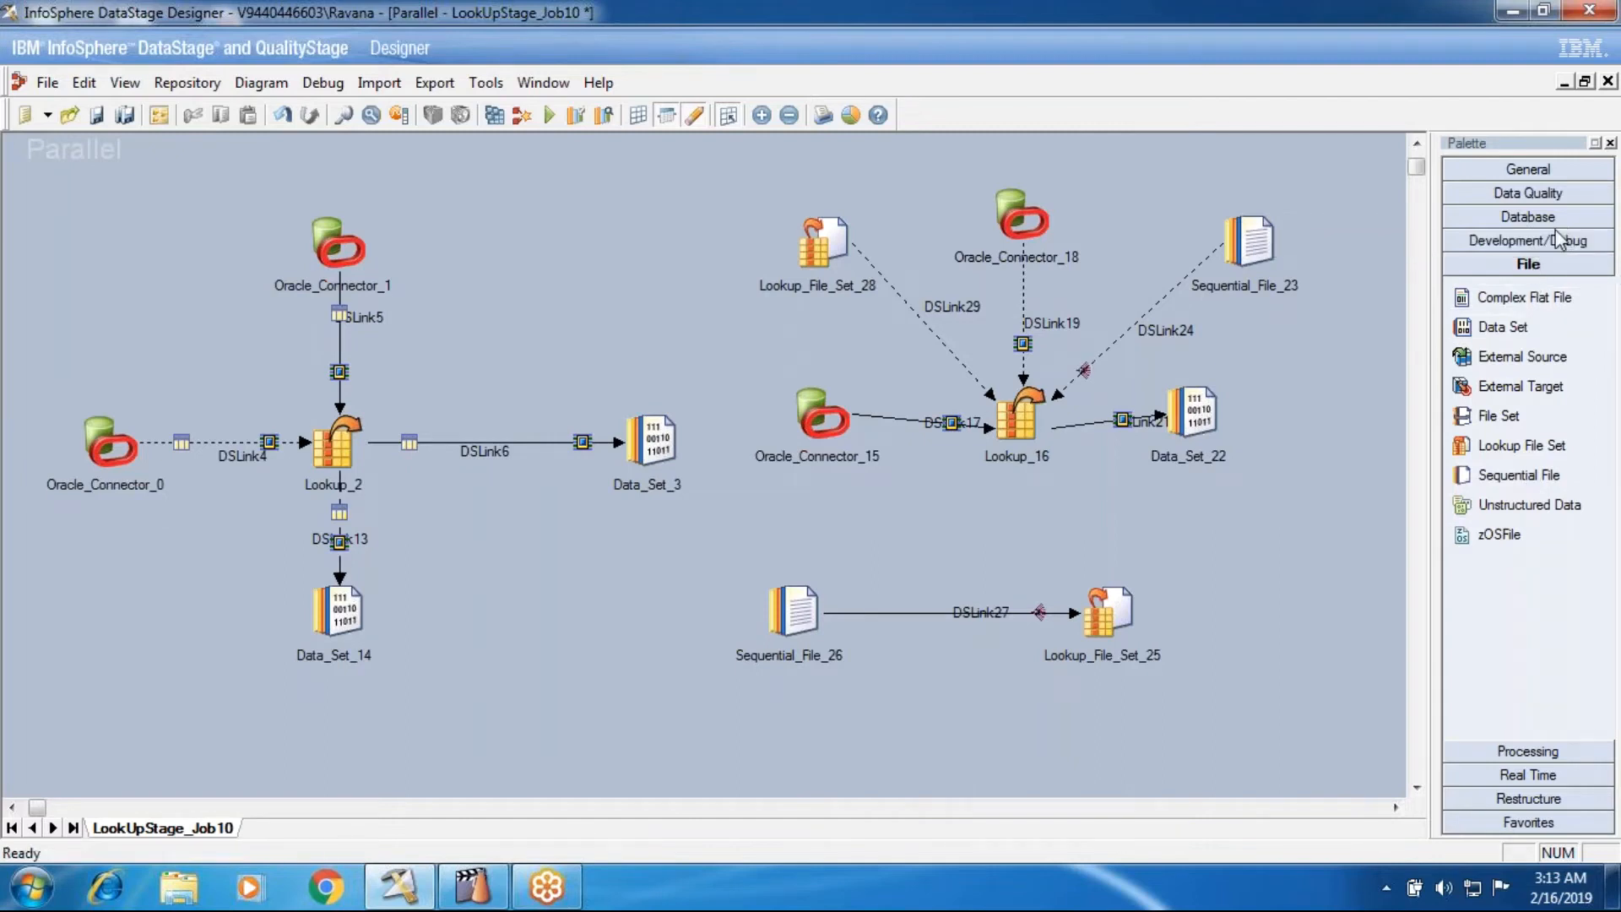
- Add a Write Range Map stage below Data_Set_22 and link Lookup_16's output to it
click(1508, 245)
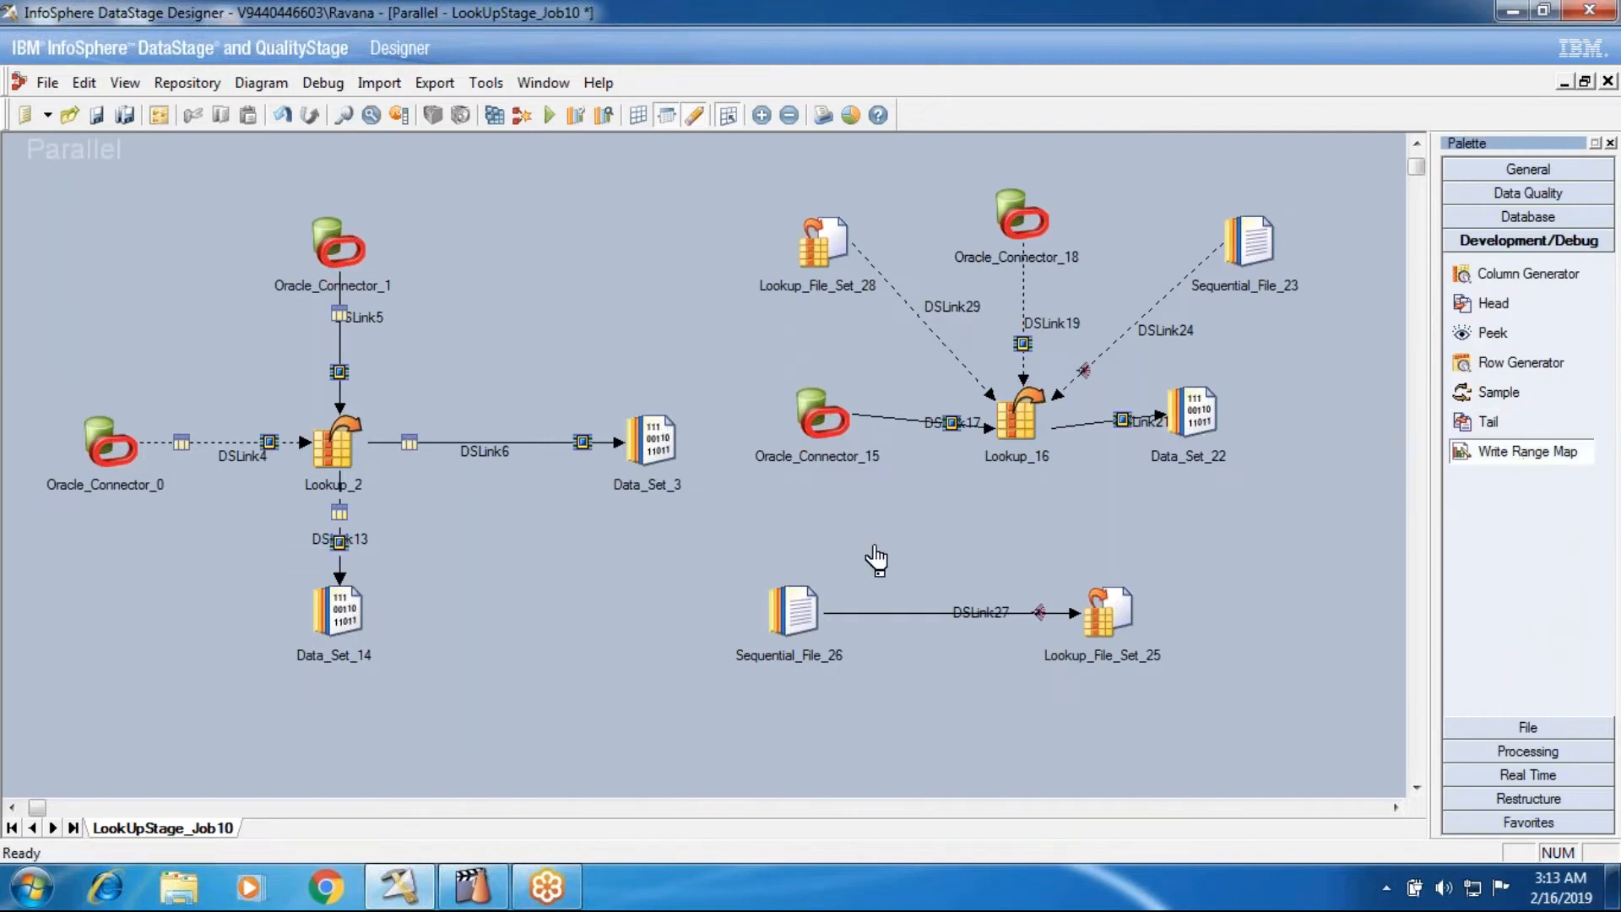
drag(841, 517, 878, 527)
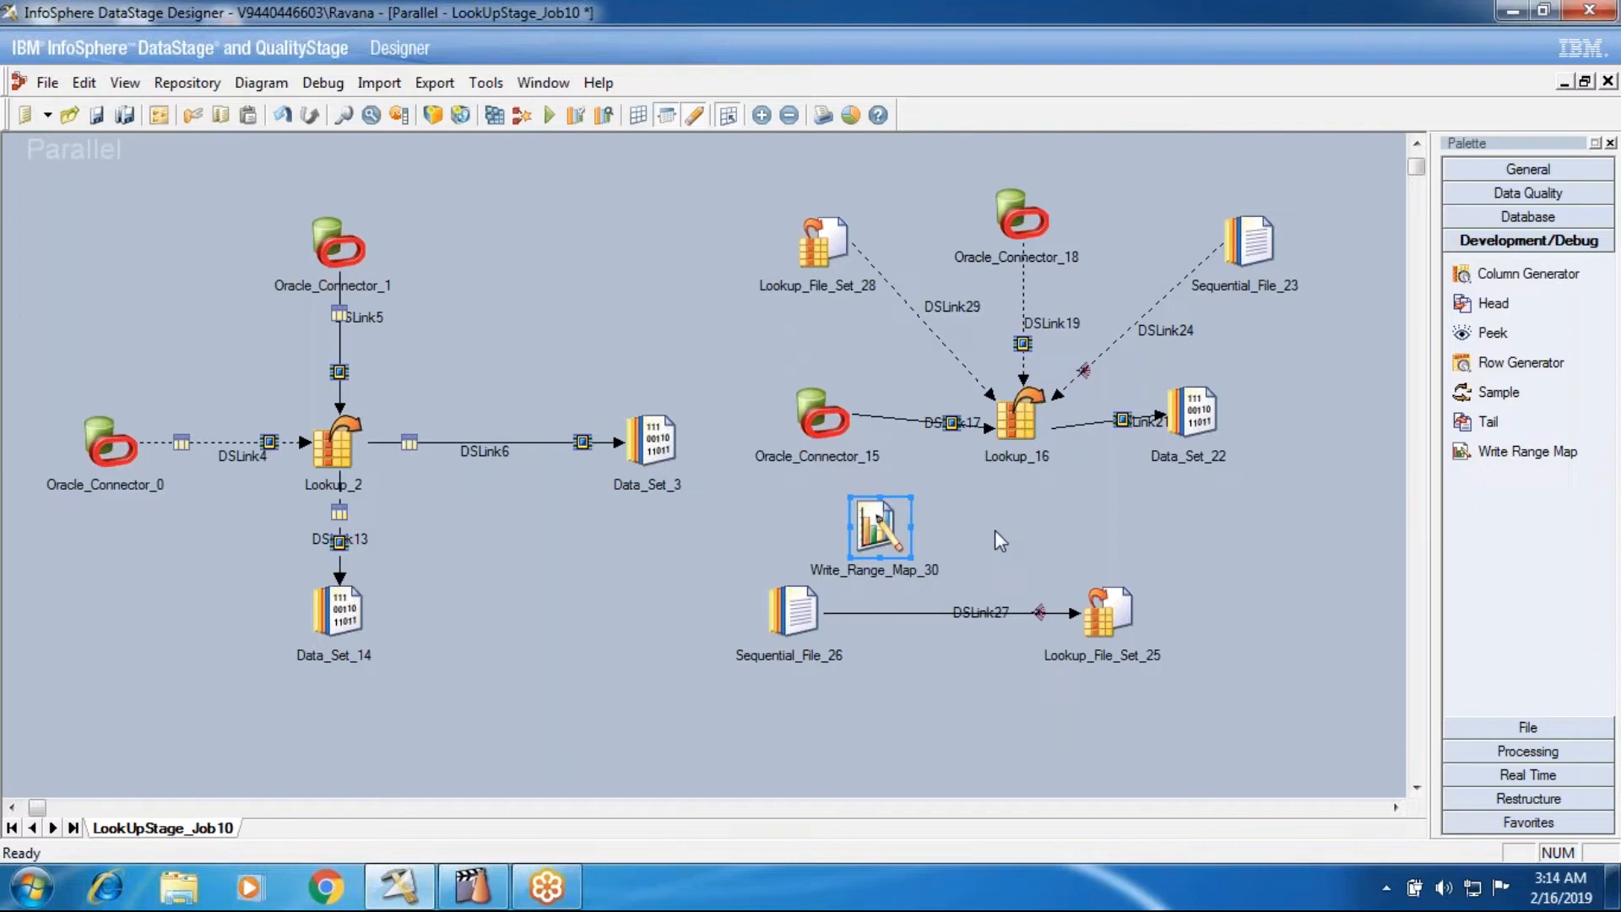
drag(869, 527, 1163, 547)
drag(1015, 448, 1194, 561)
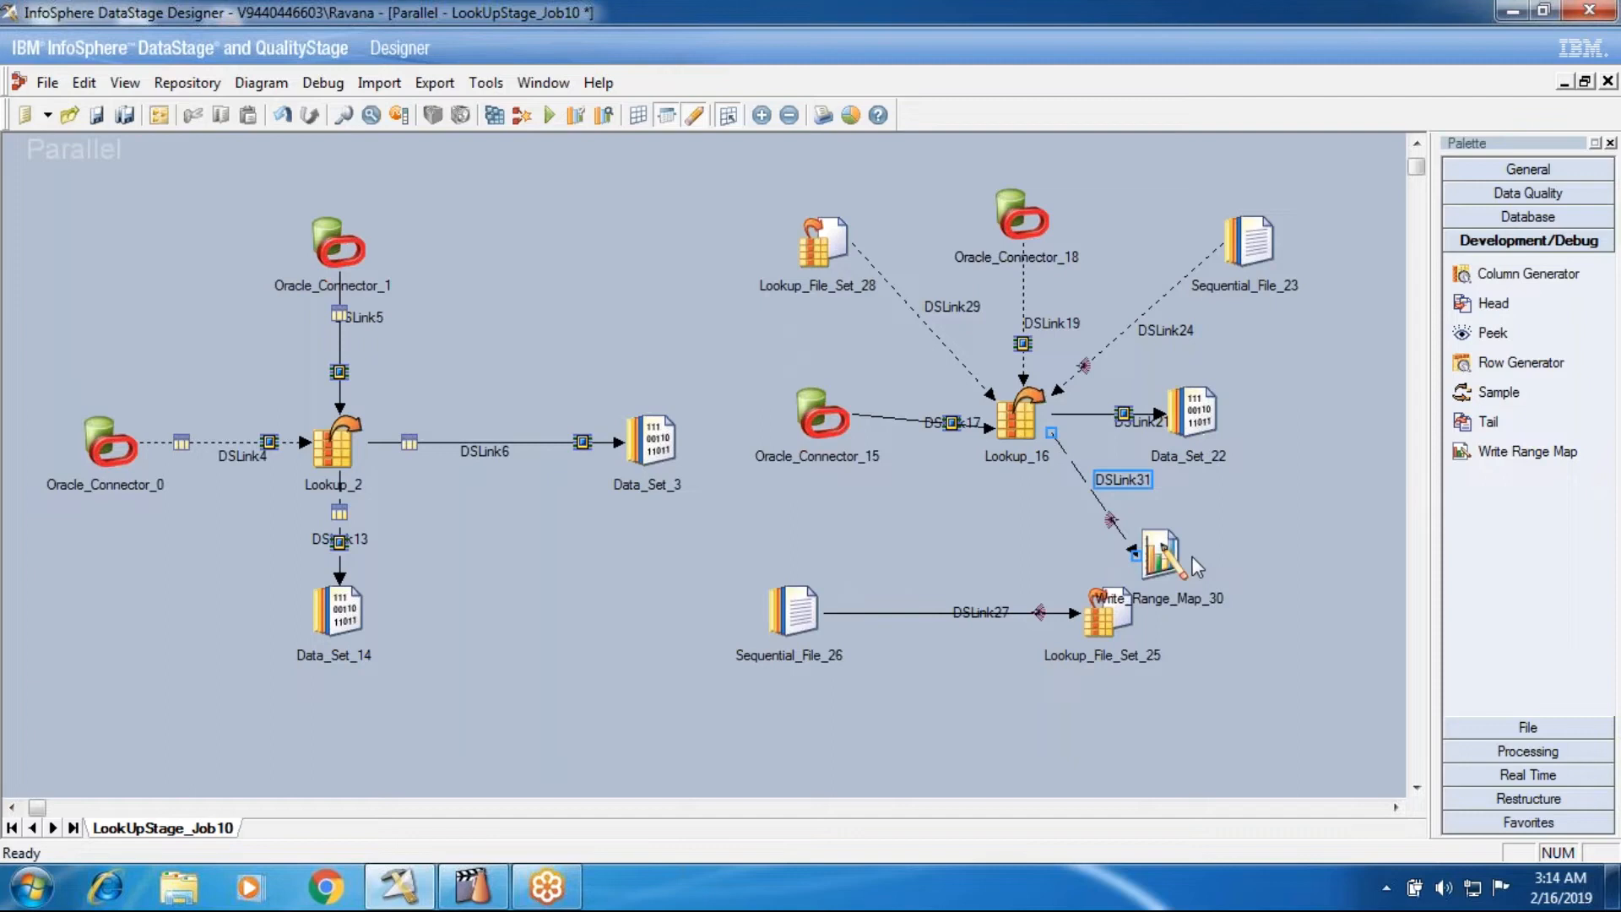
- Try to draw an output link from the Write Range Map stage
drag(1182, 559, 1294, 558)
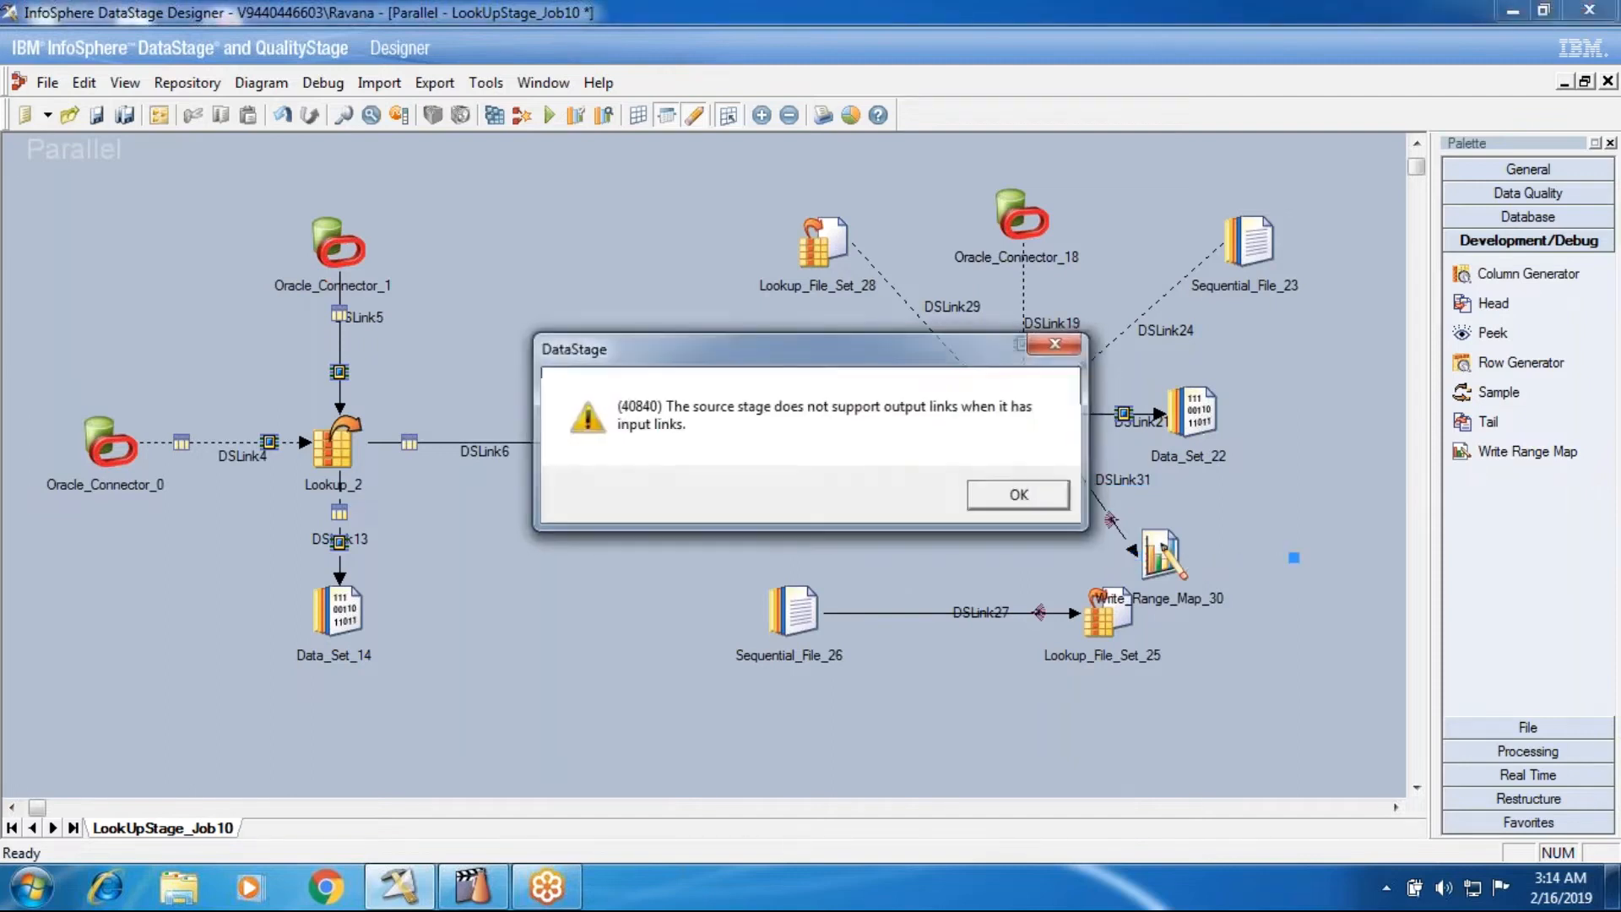
click(987, 498)
click(926, 506)
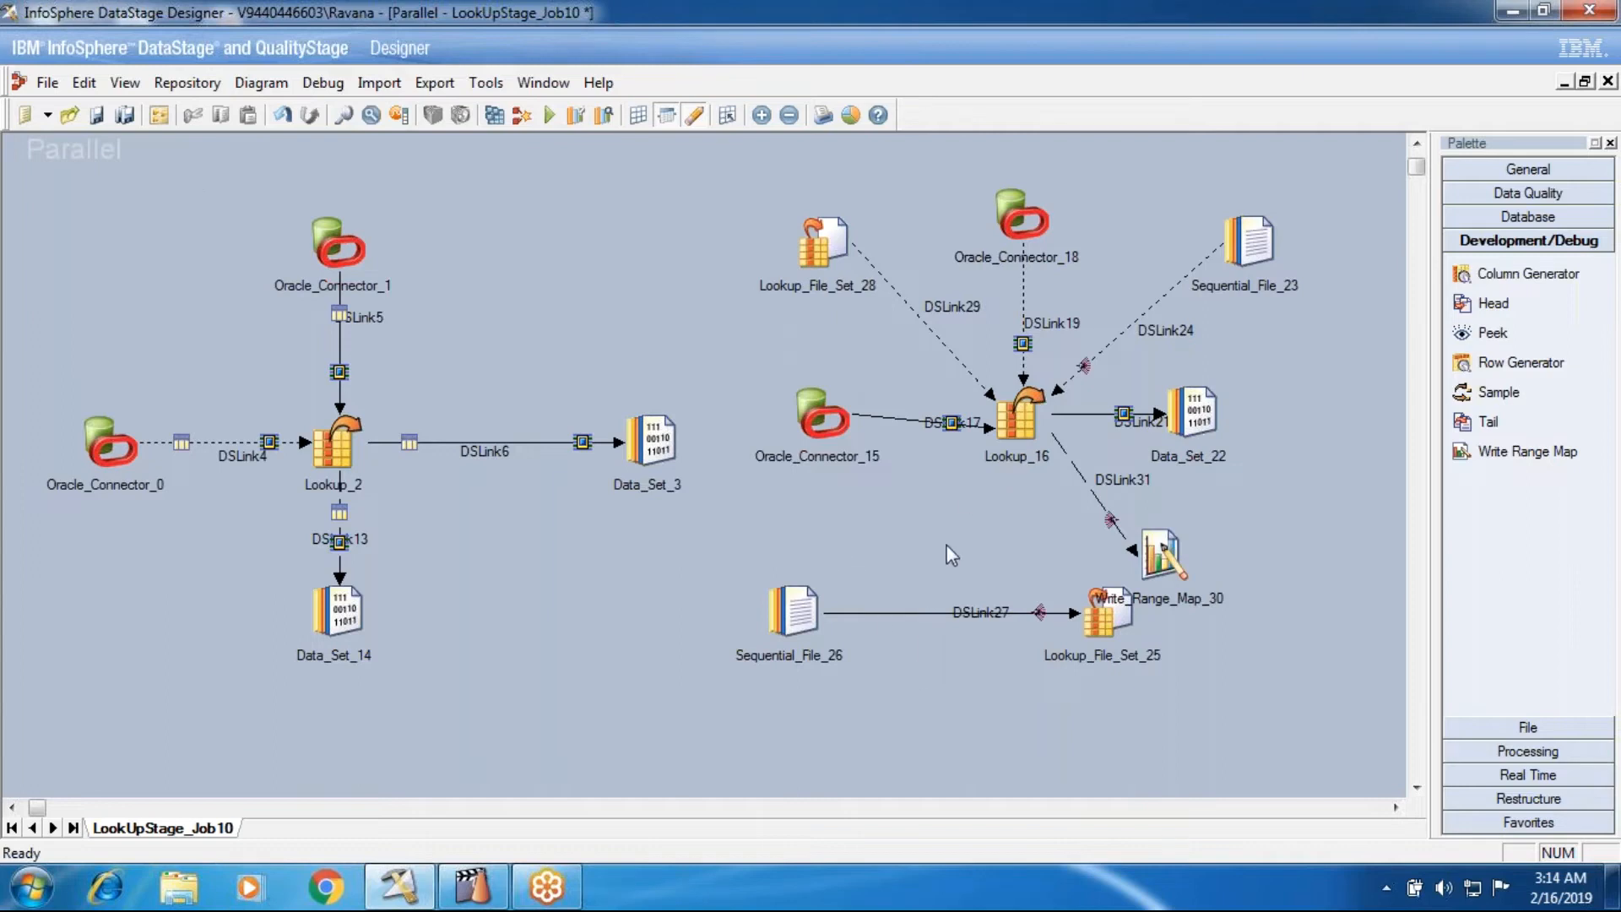
- Close LookUpStage_Job10 without saving the changes and reopen it from the recent jobs
click(1608, 82)
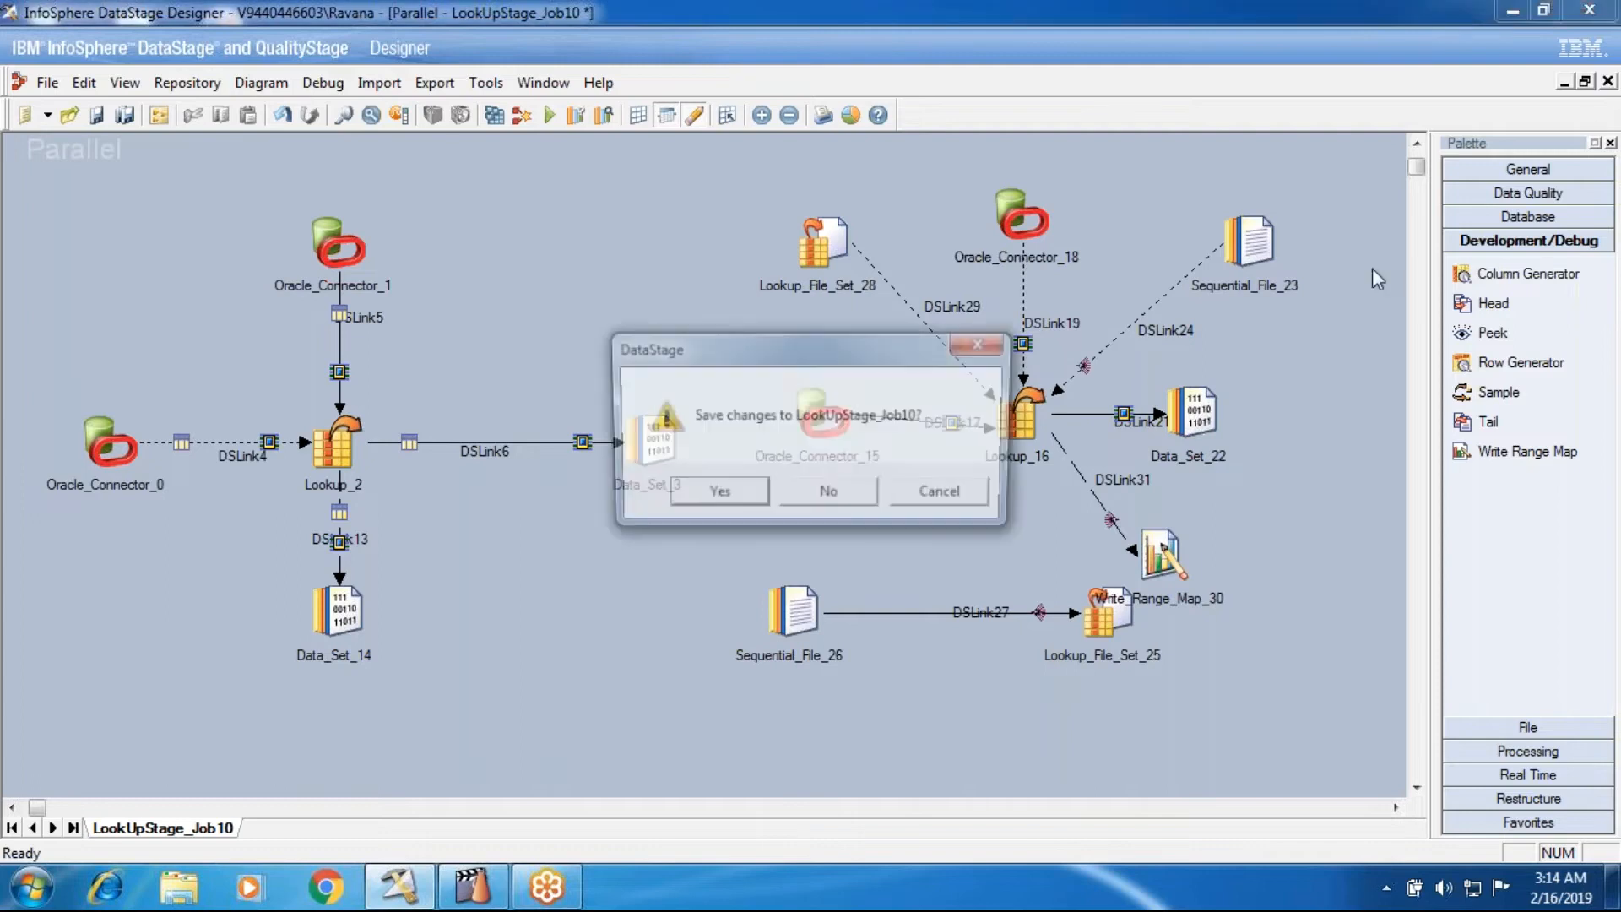
click(809, 509)
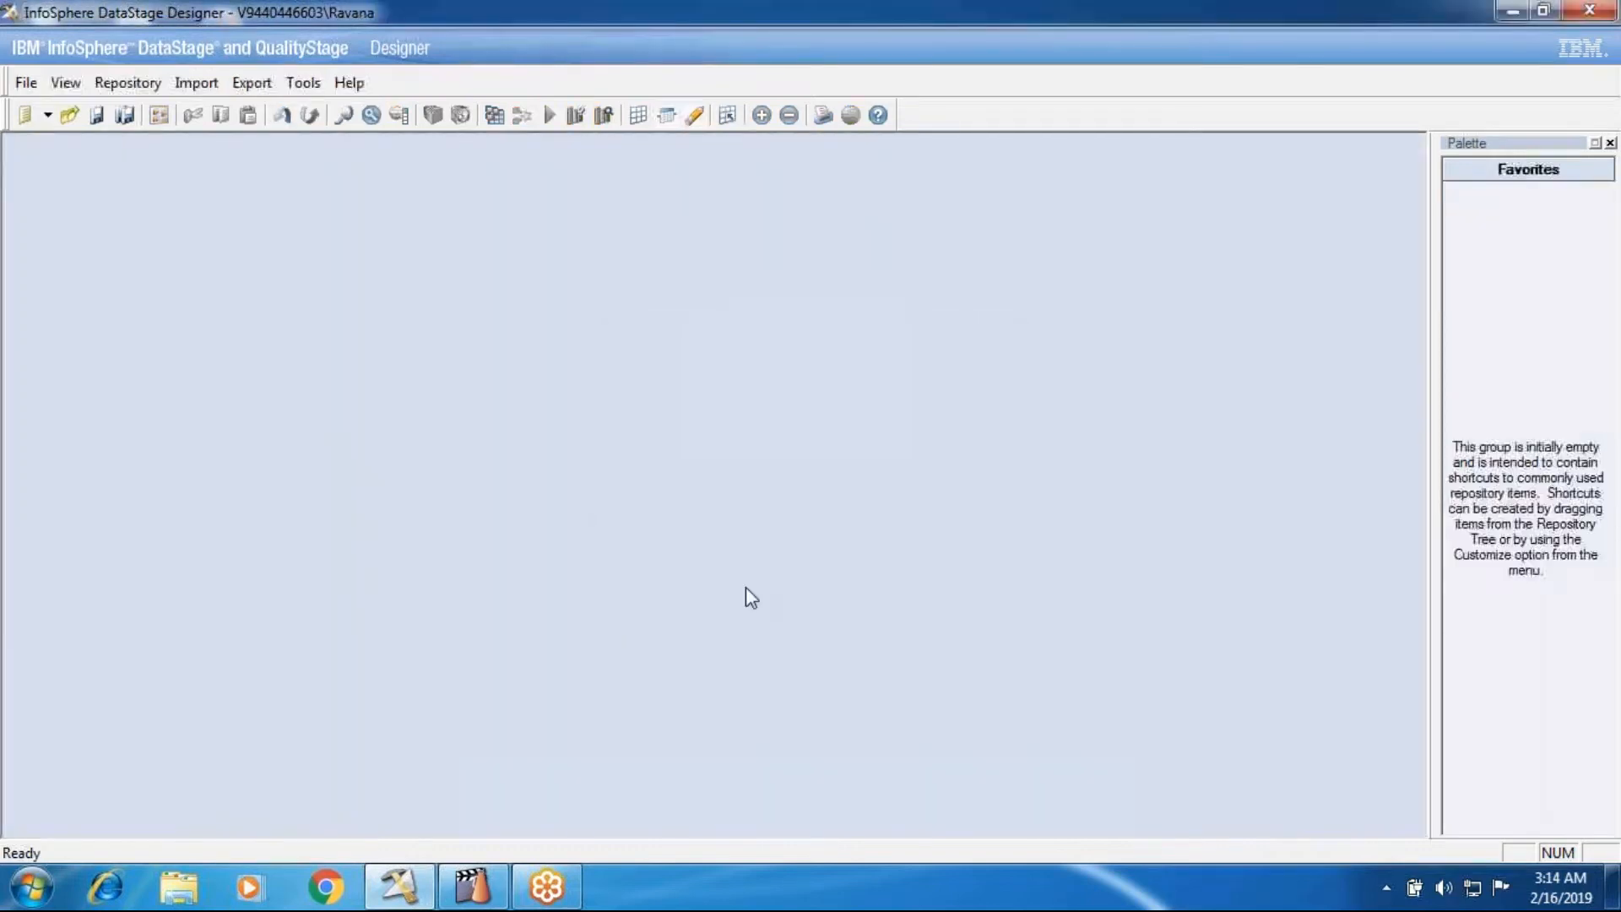
click(27, 84)
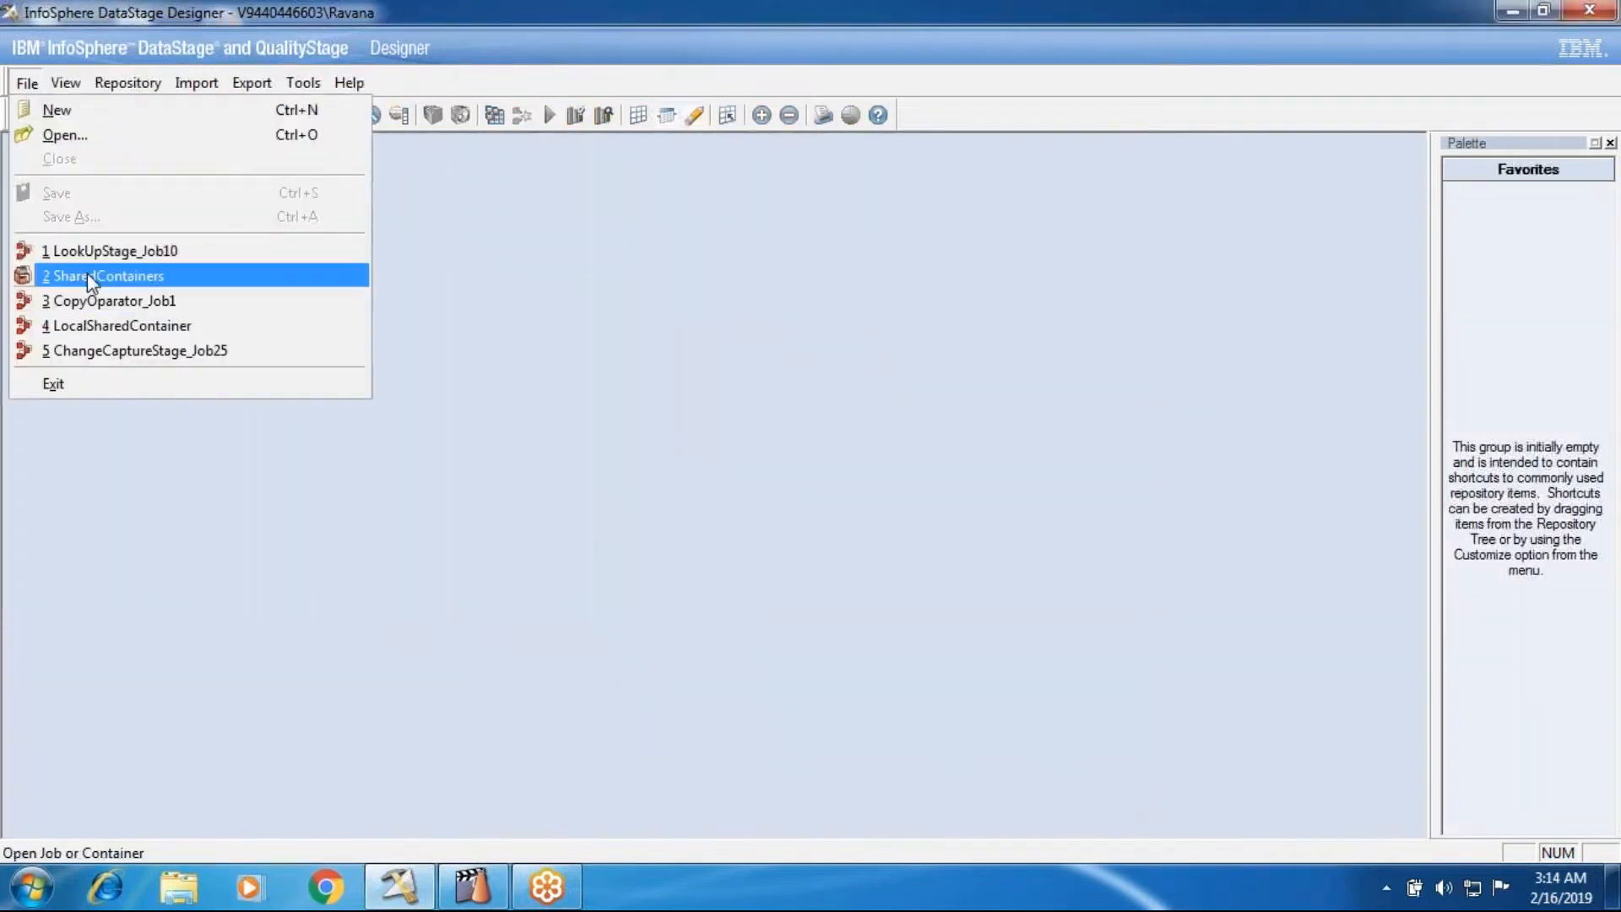
click(88, 246)
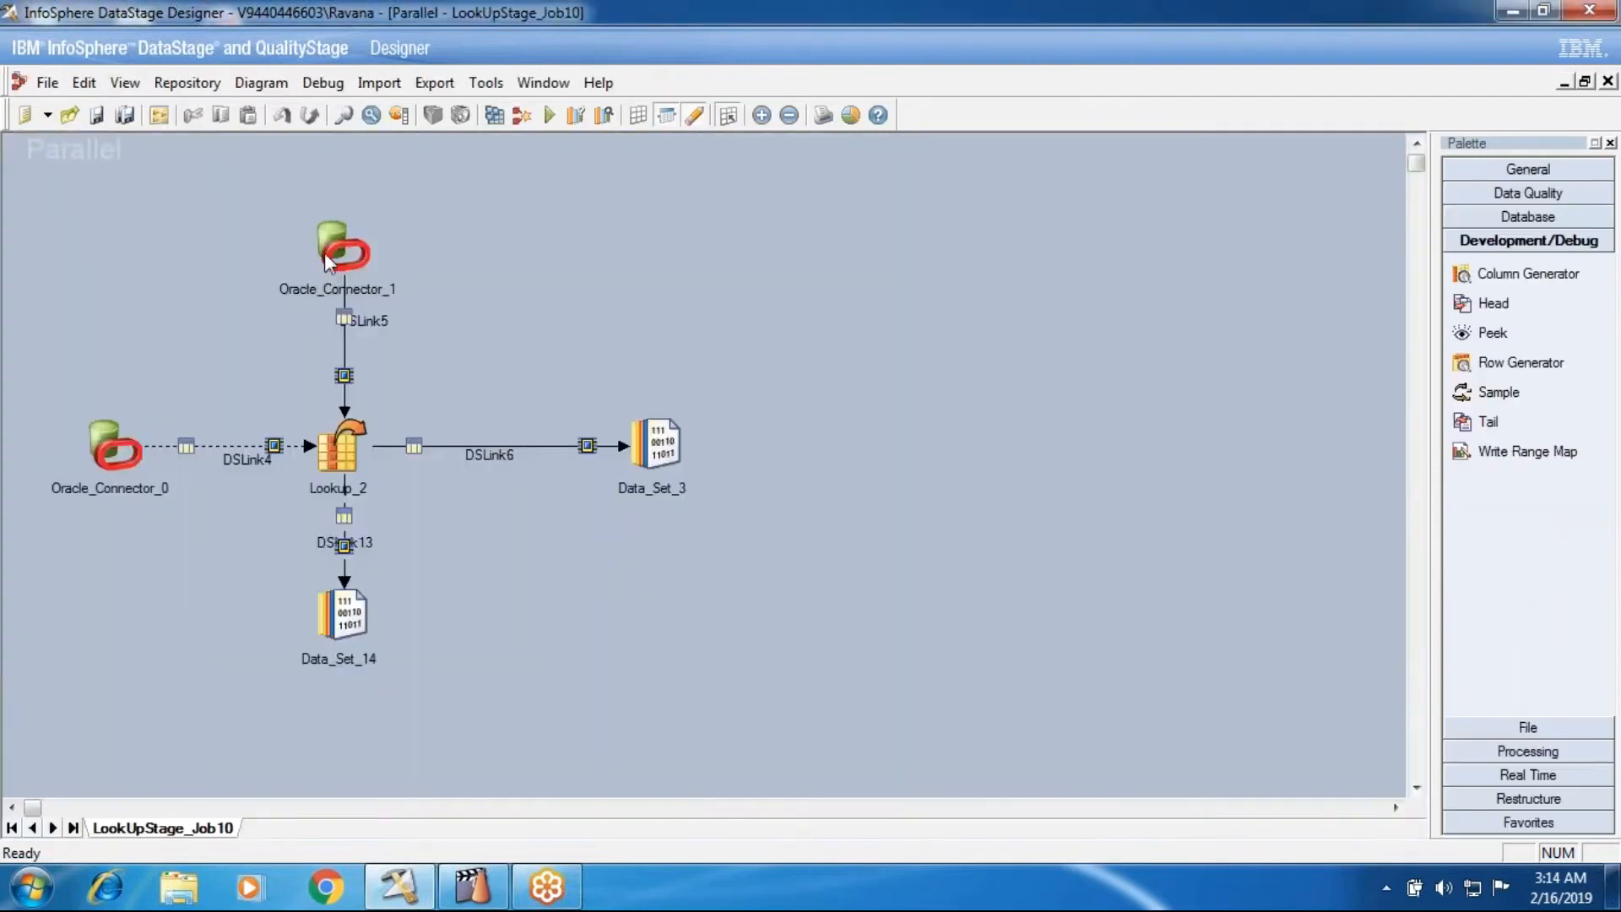
- Examine the Usage properties of Oracle_Connector_1, including the options for Read mode and Generate SQL at runtime
double_click(324, 252)
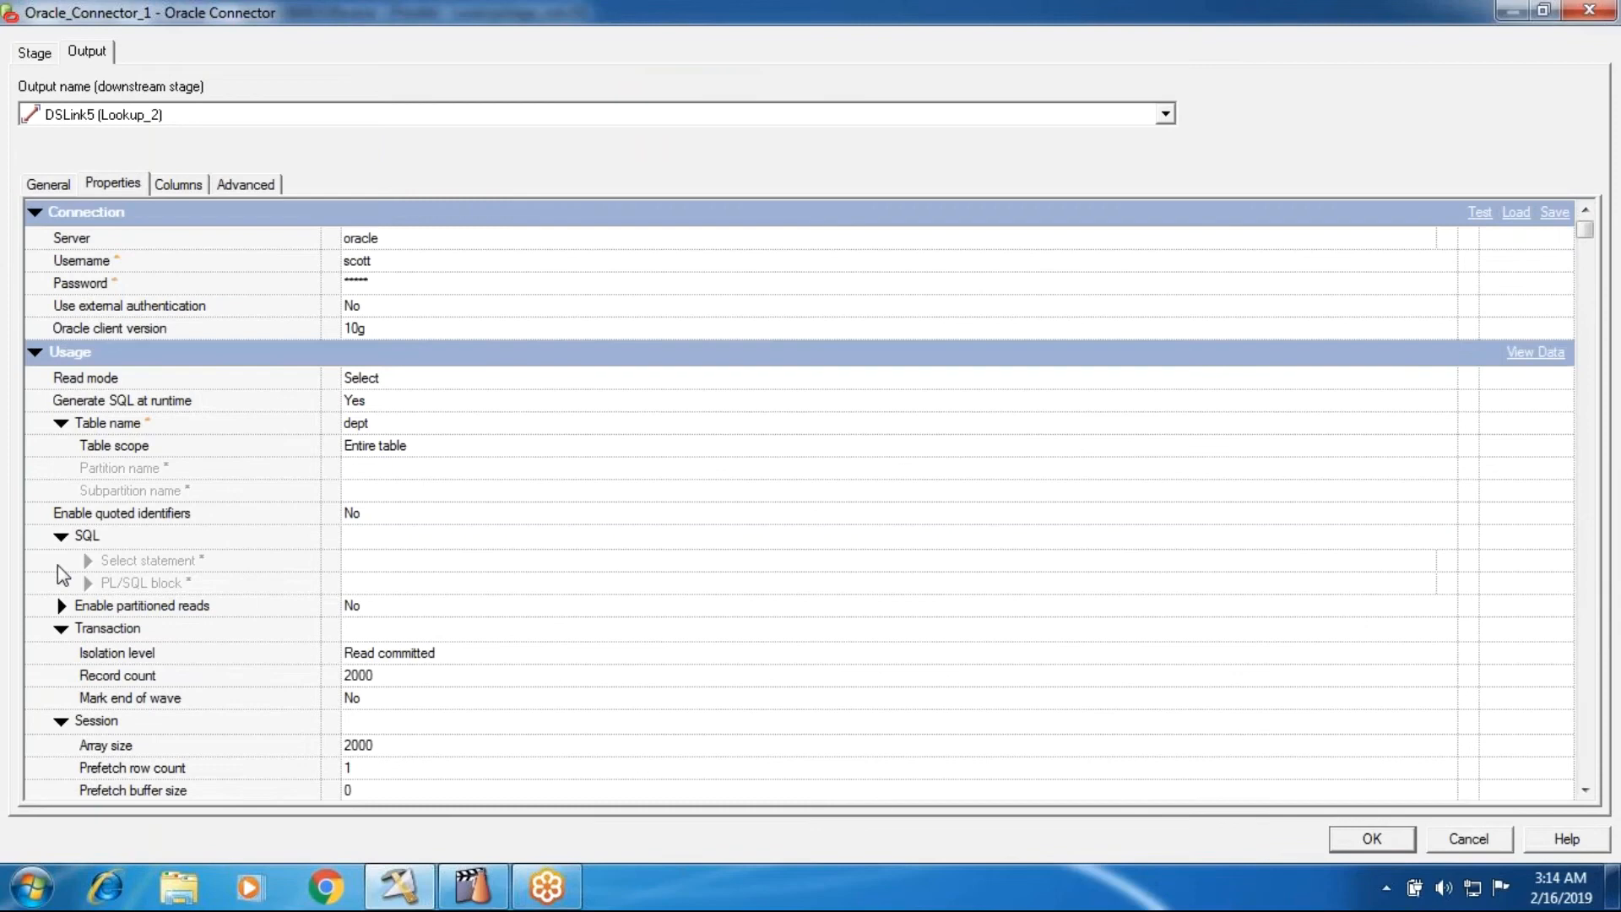
click(61, 629)
click(64, 659)
click(63, 656)
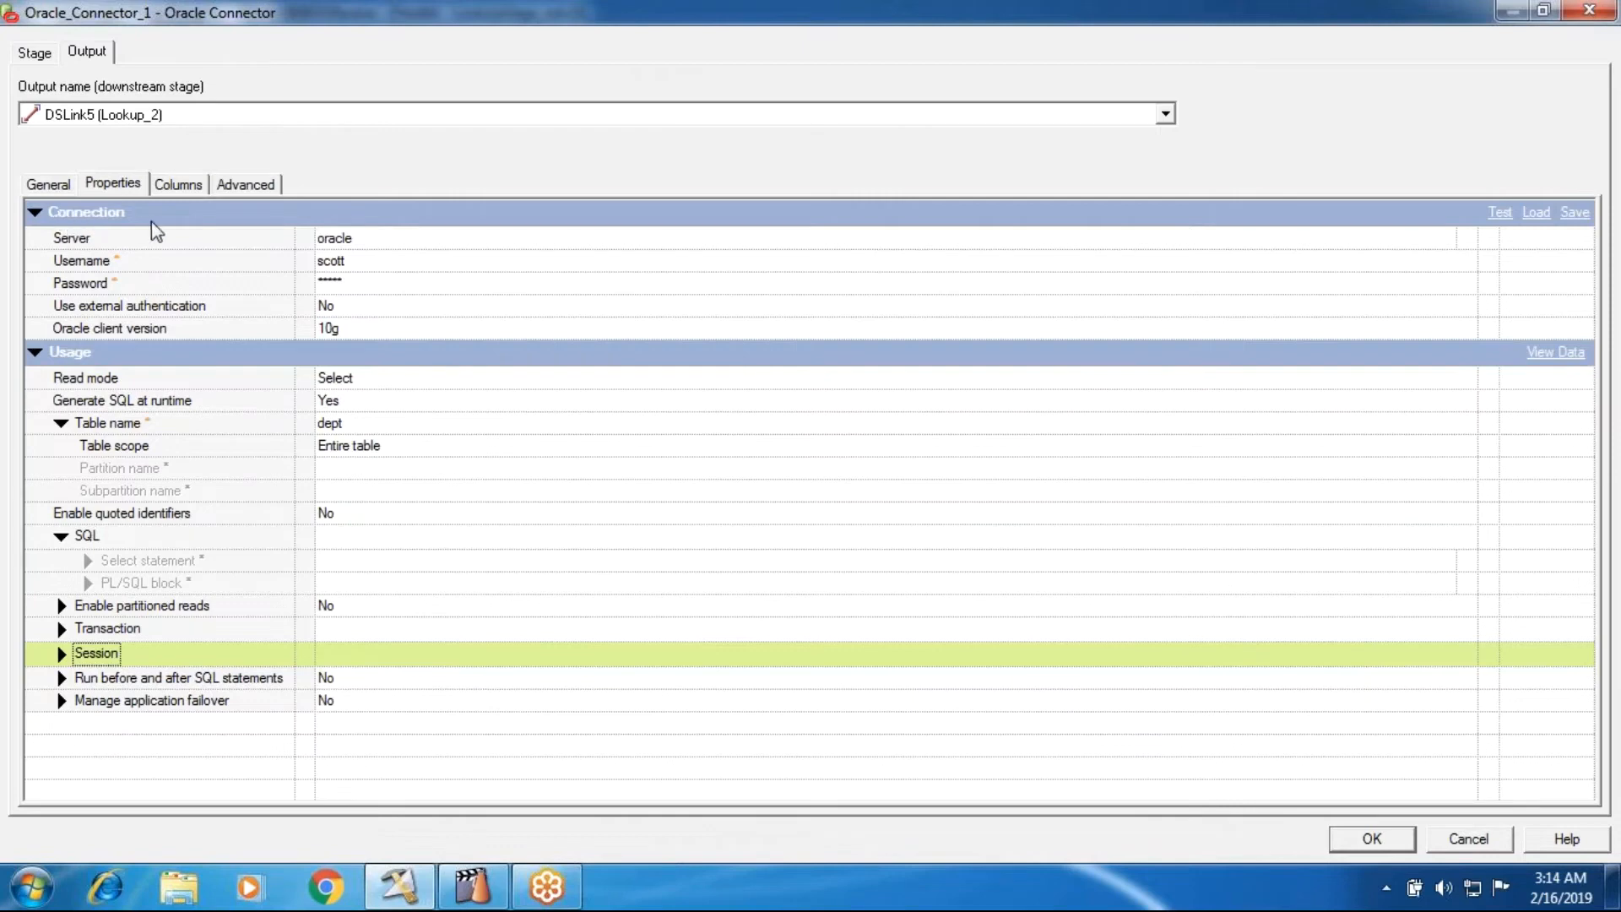
double_click(61, 222)
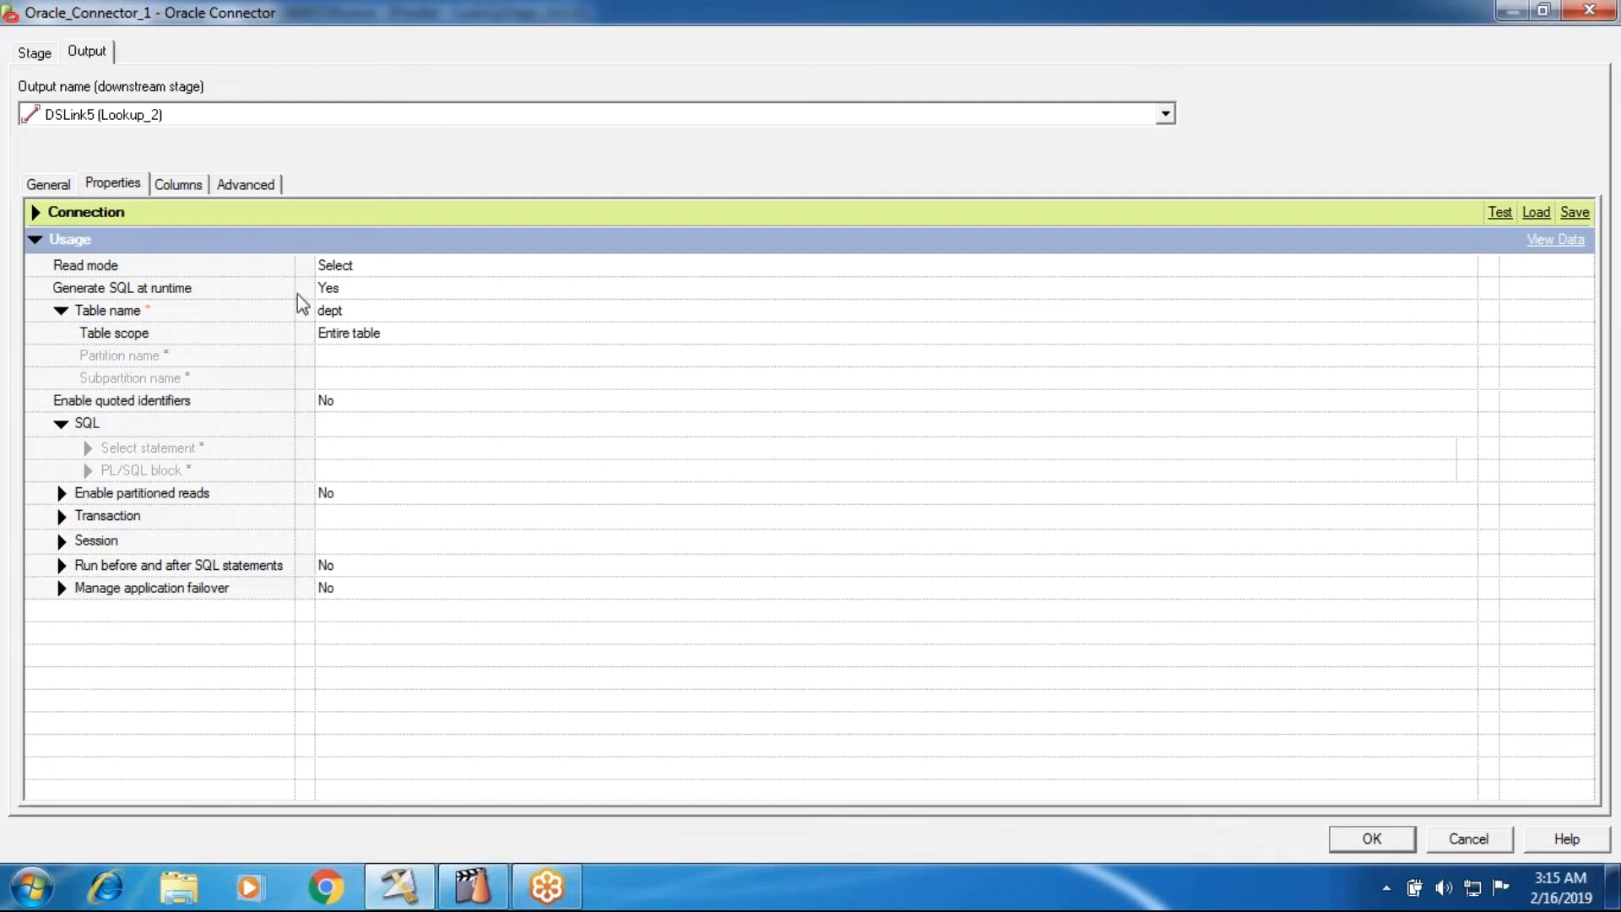
click(333, 266)
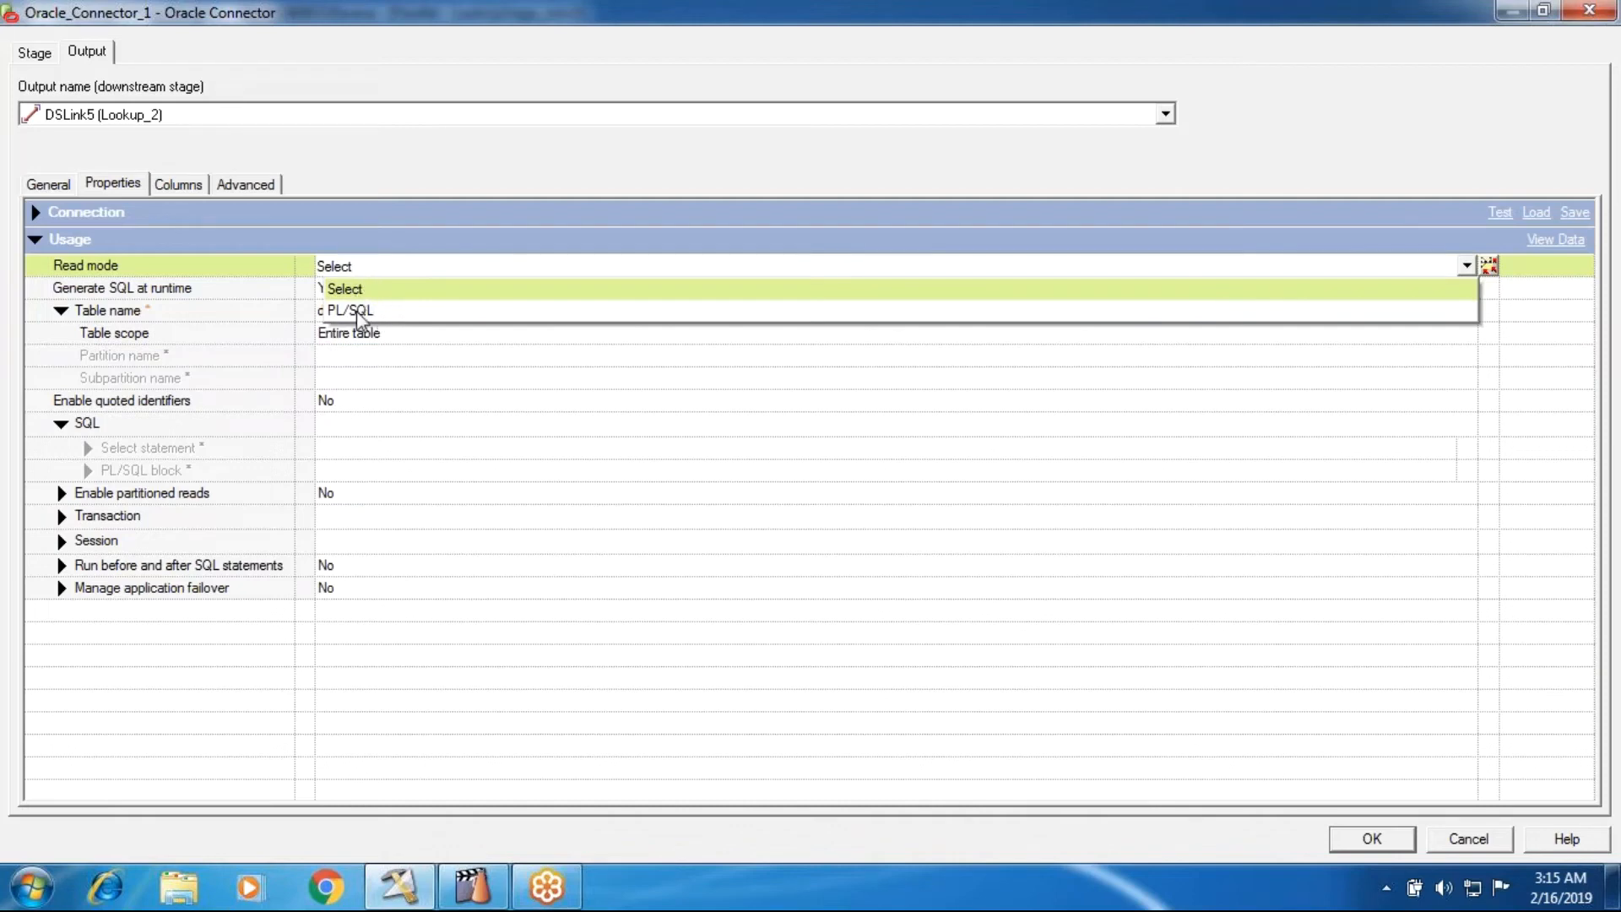
click(244, 297)
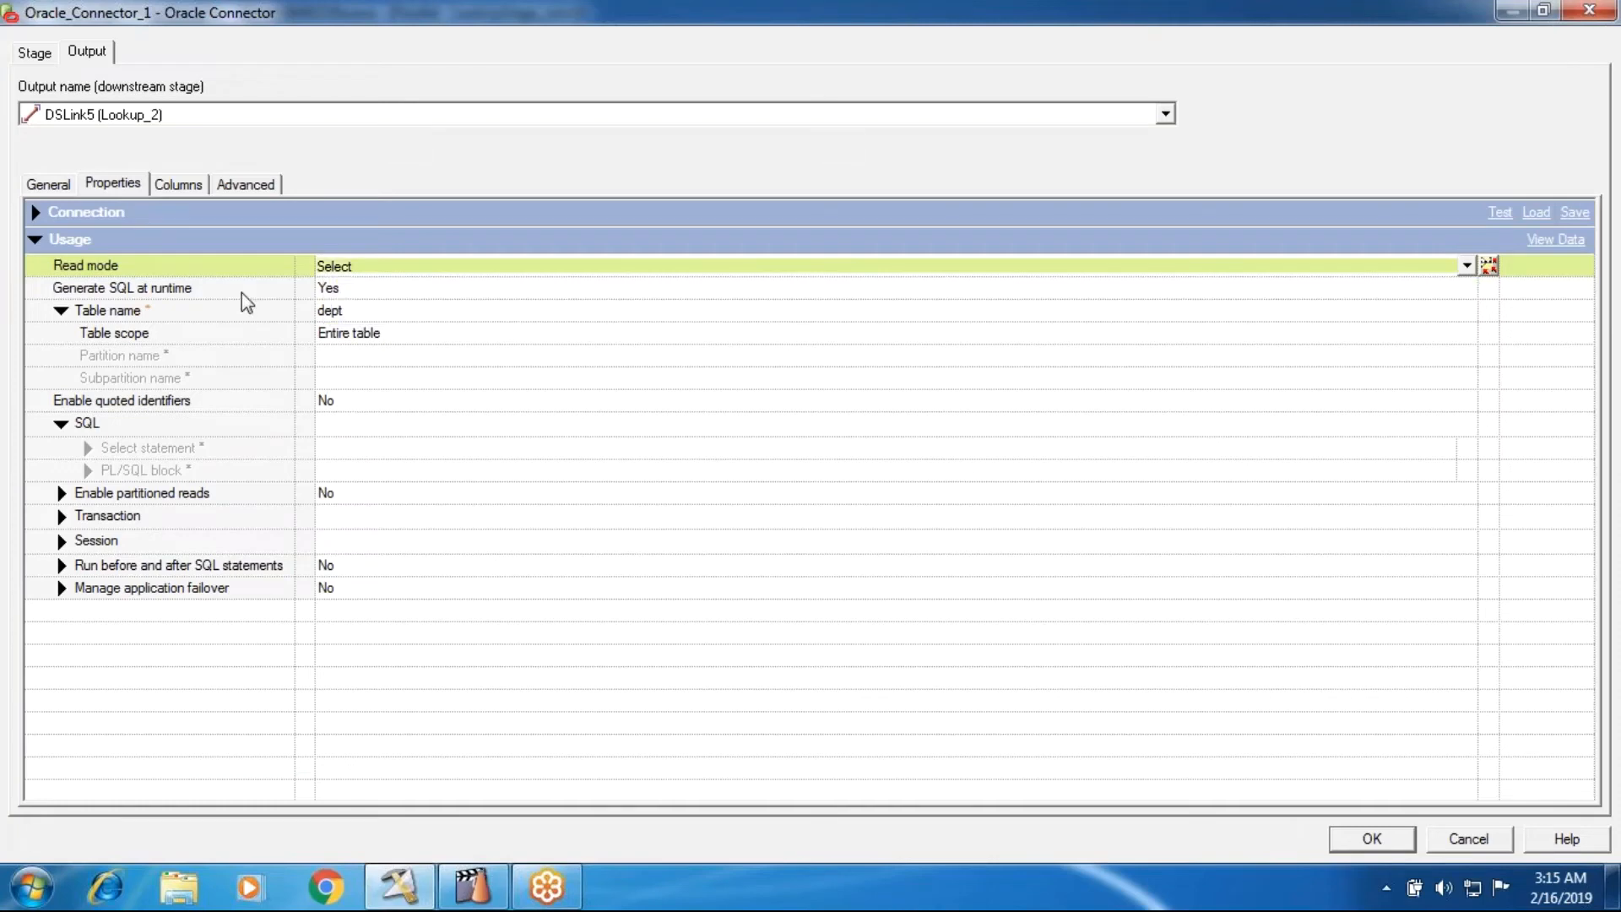
click(334, 292)
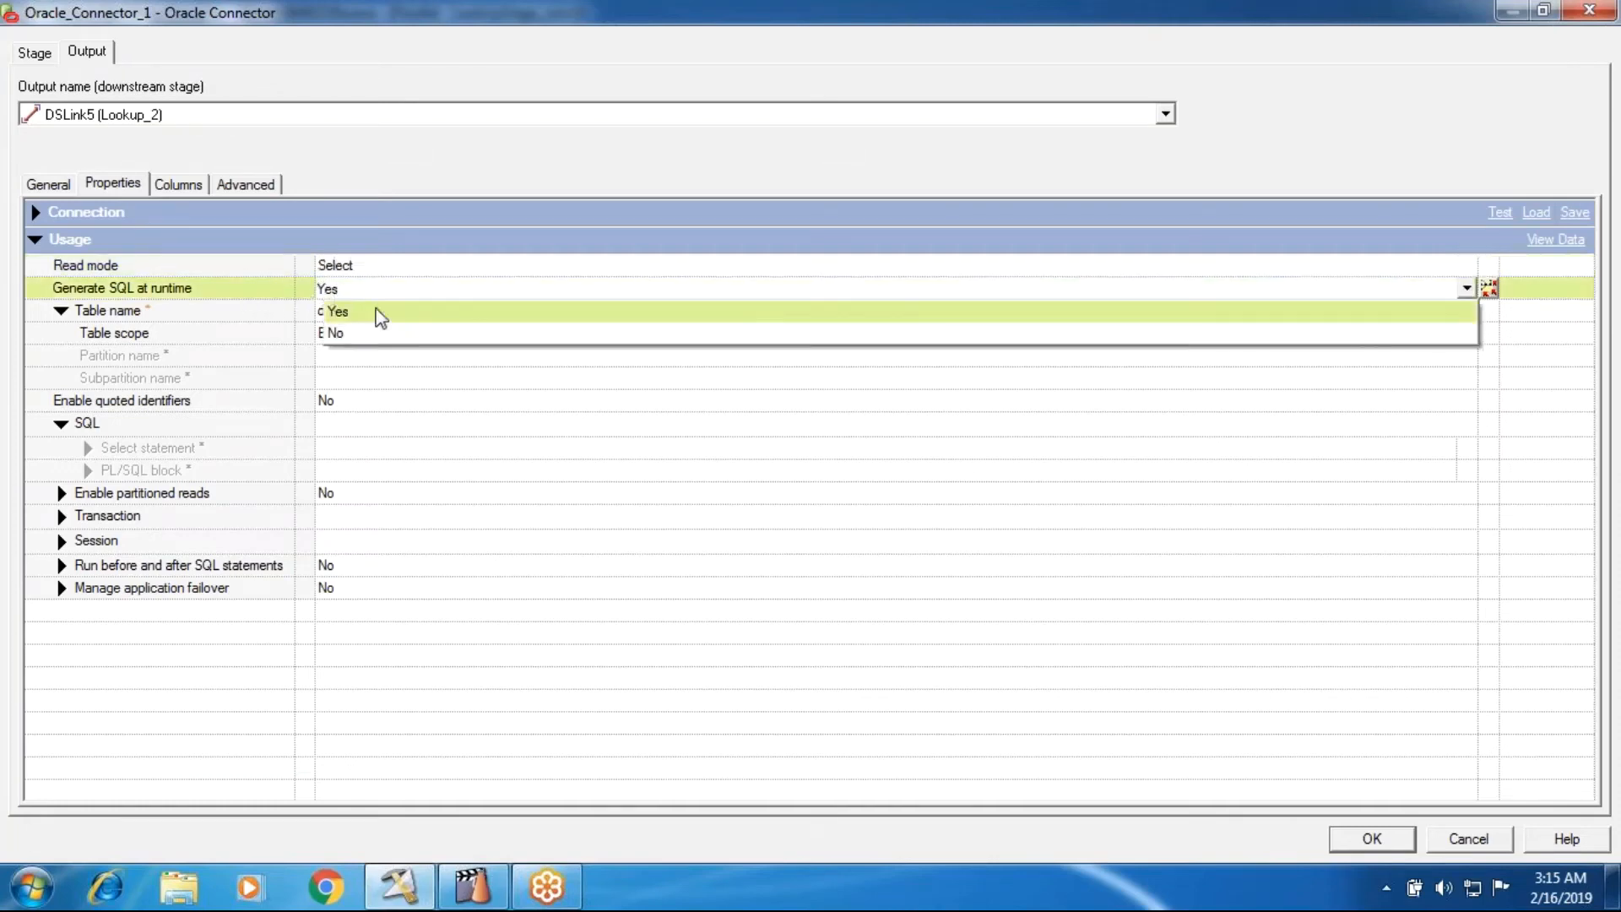
click(311, 318)
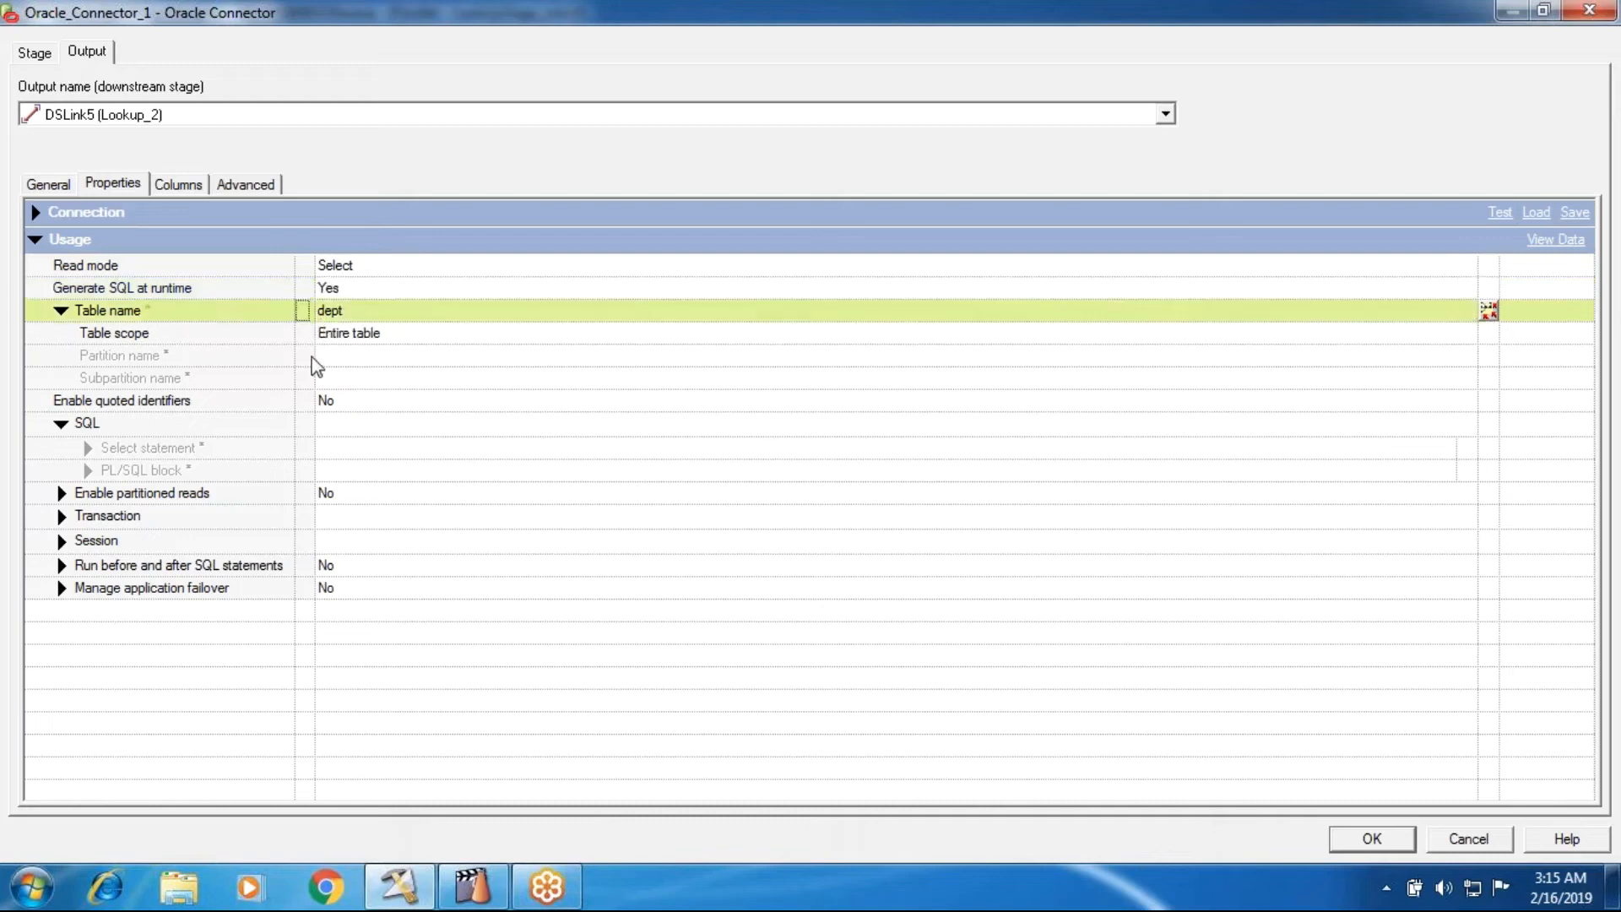
- Switch to DataStage Director and find the SELECT statement generated for Oracle_Connector_0 in the LookUpStage_Job10 log
click(464, 891)
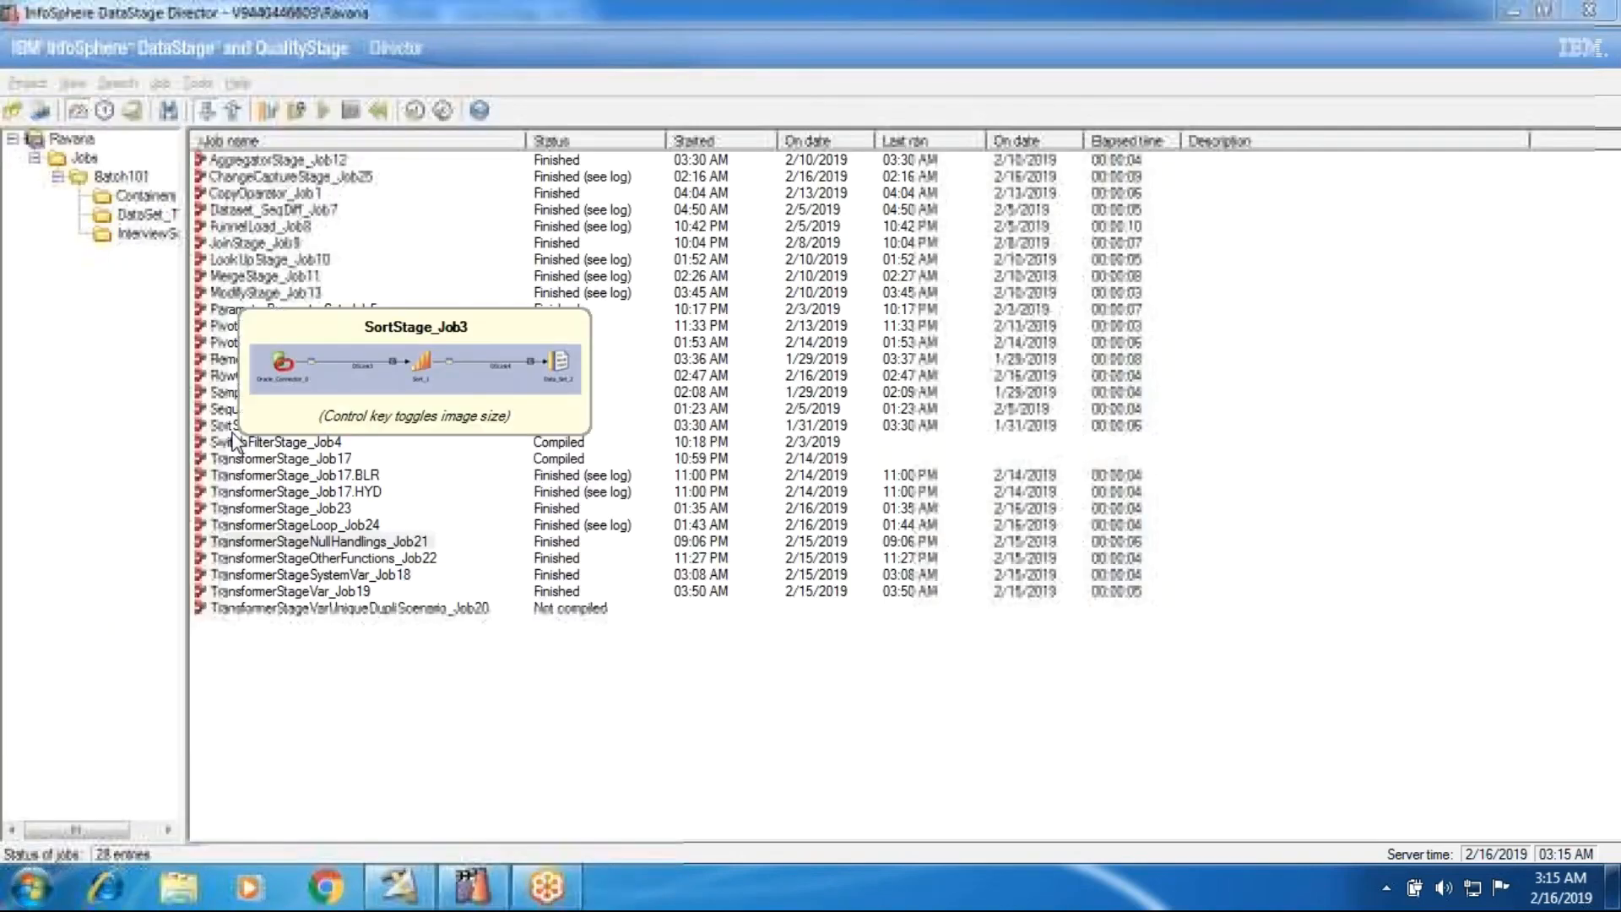
click(133, 110)
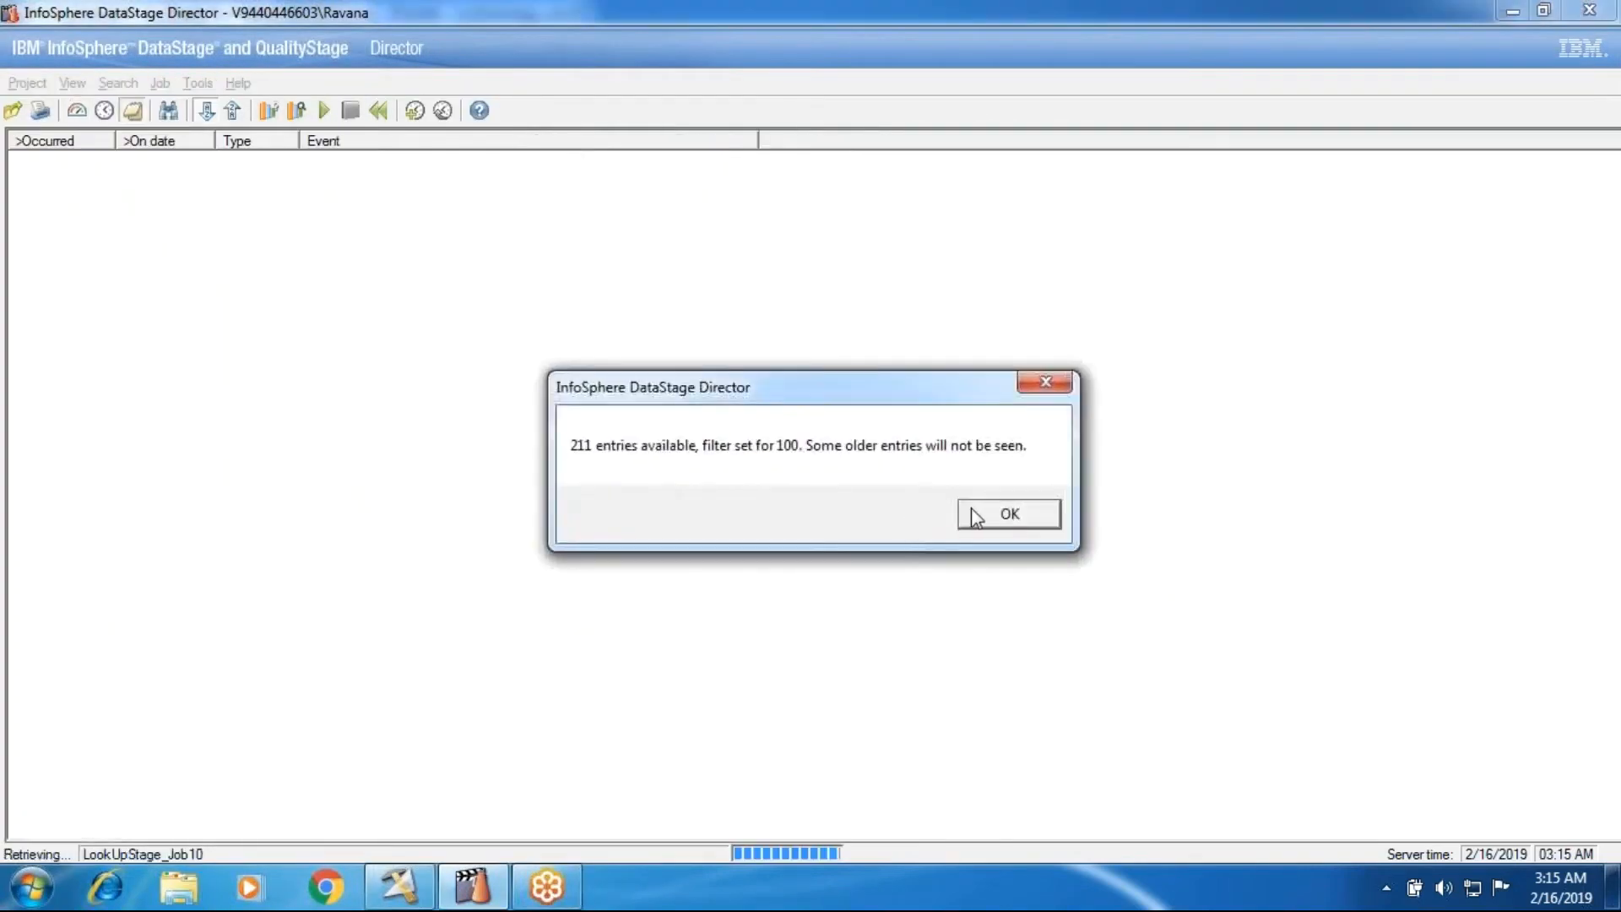
click(1002, 510)
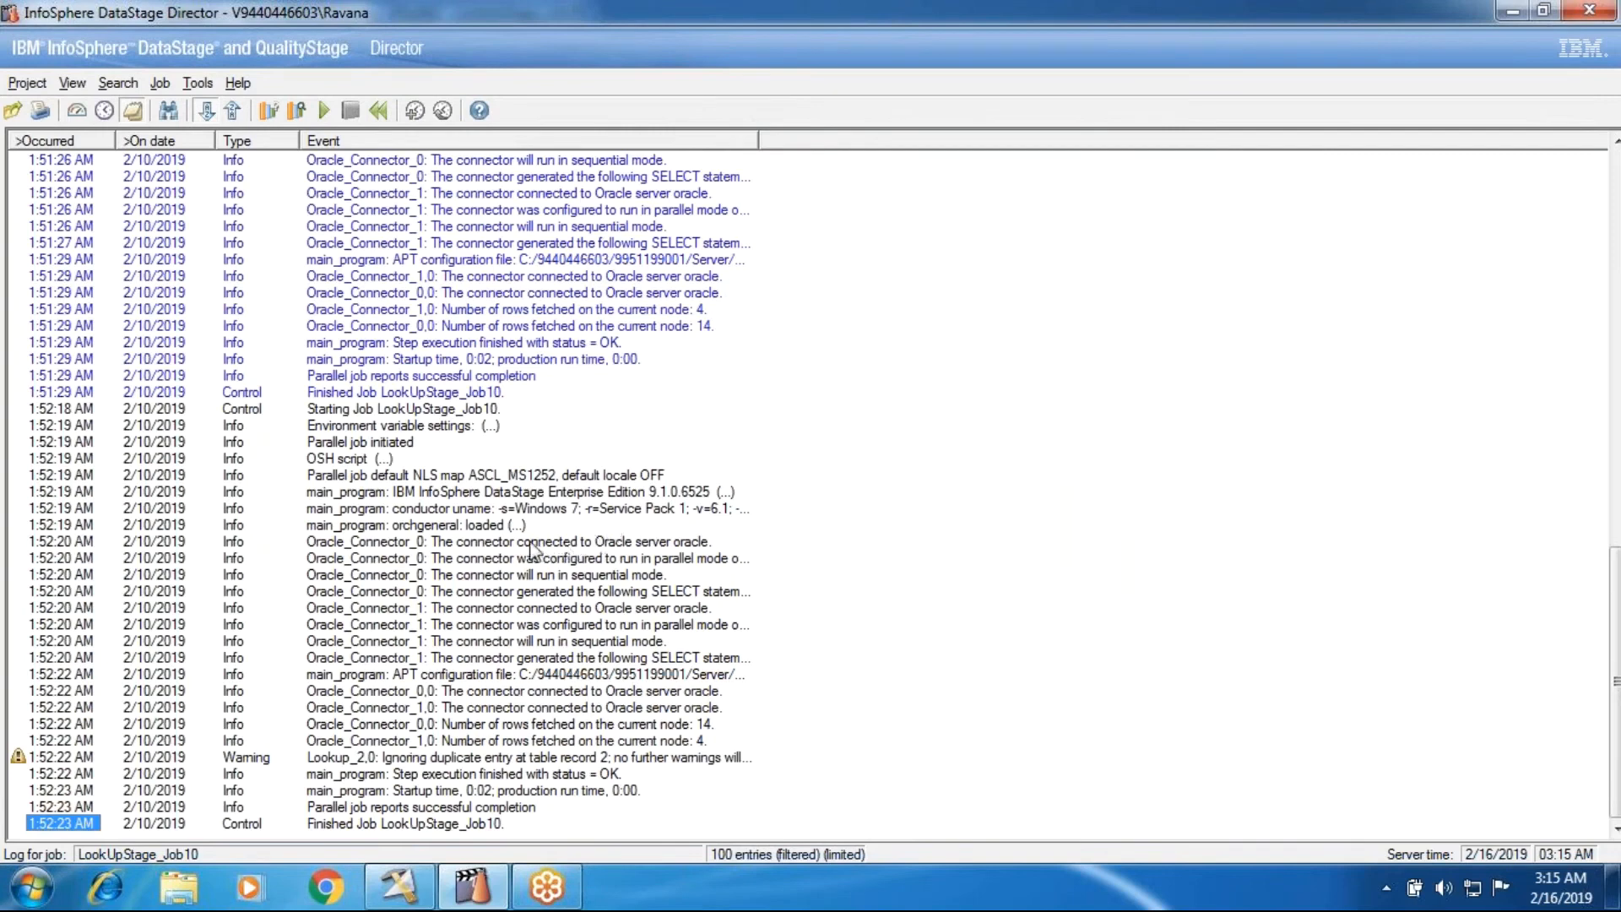
double_click(521, 543)
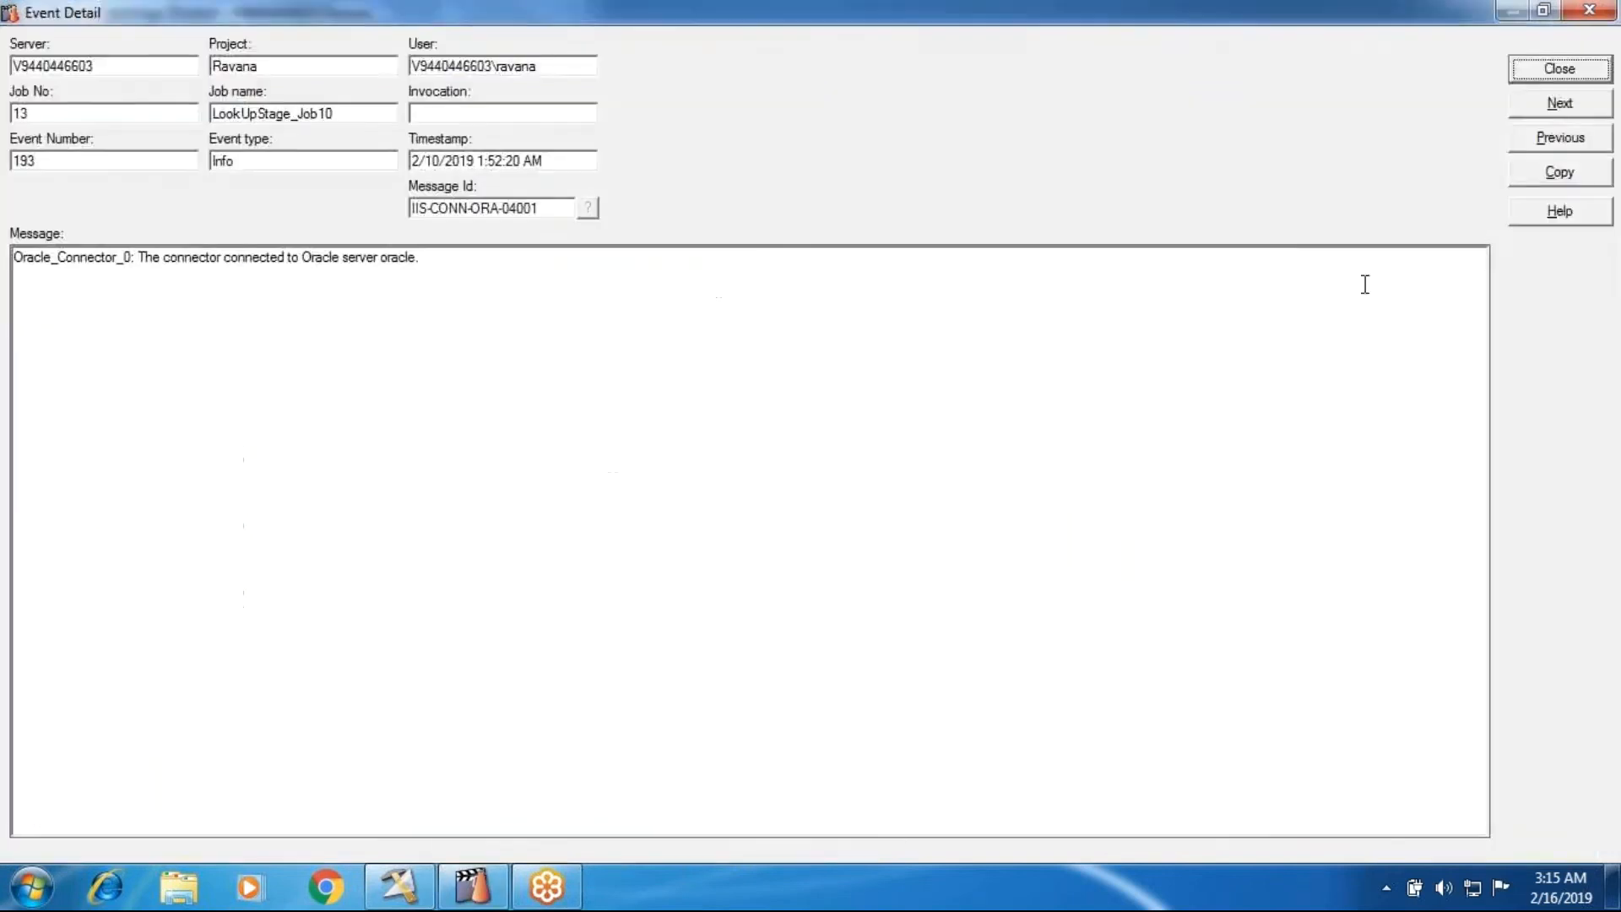
click(1529, 96)
click(1529, 97)
click(1529, 96)
drag(530, 256, 651, 260)
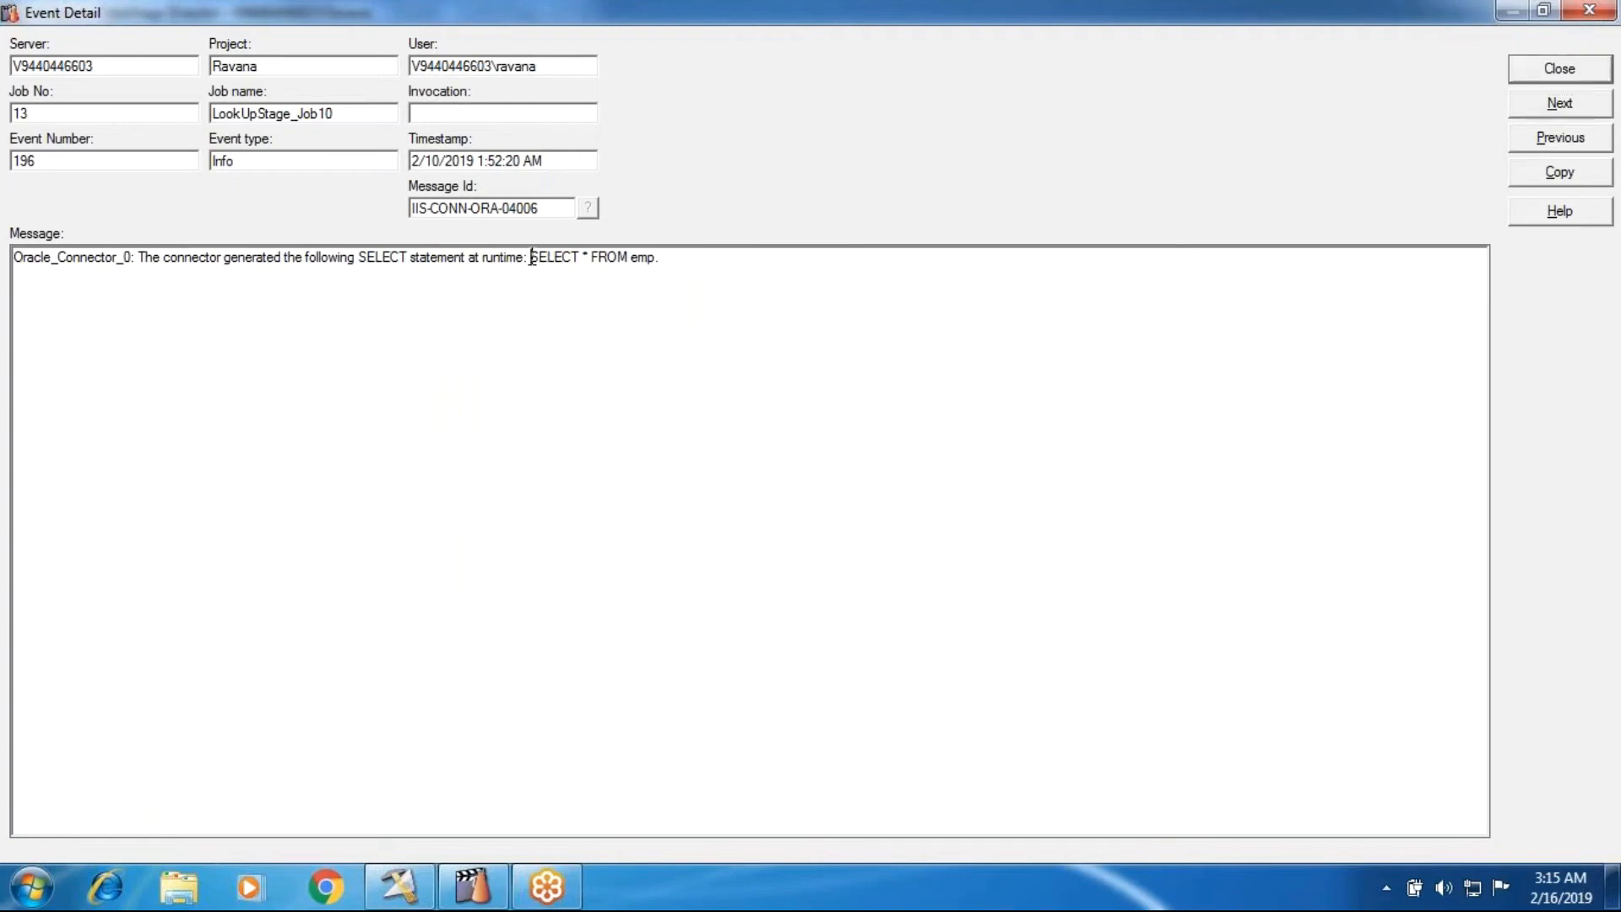
- Close the log event detail, return to Oracle_Connector_1 in Designer and set Generate SQL at runtime to No
click(1559, 71)
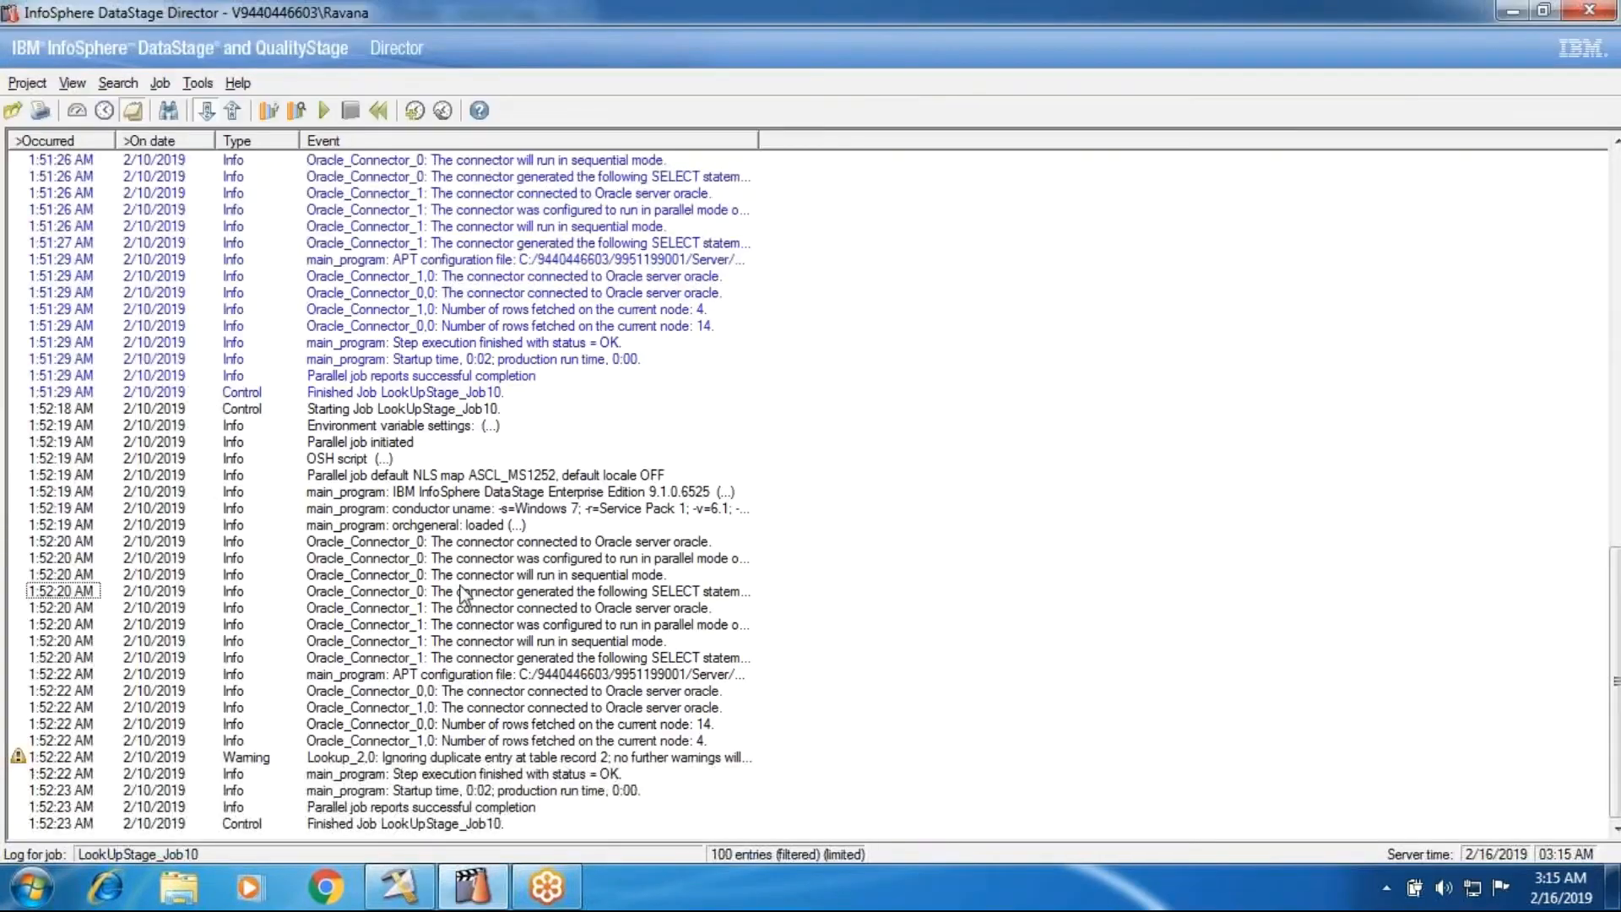
click(399, 887)
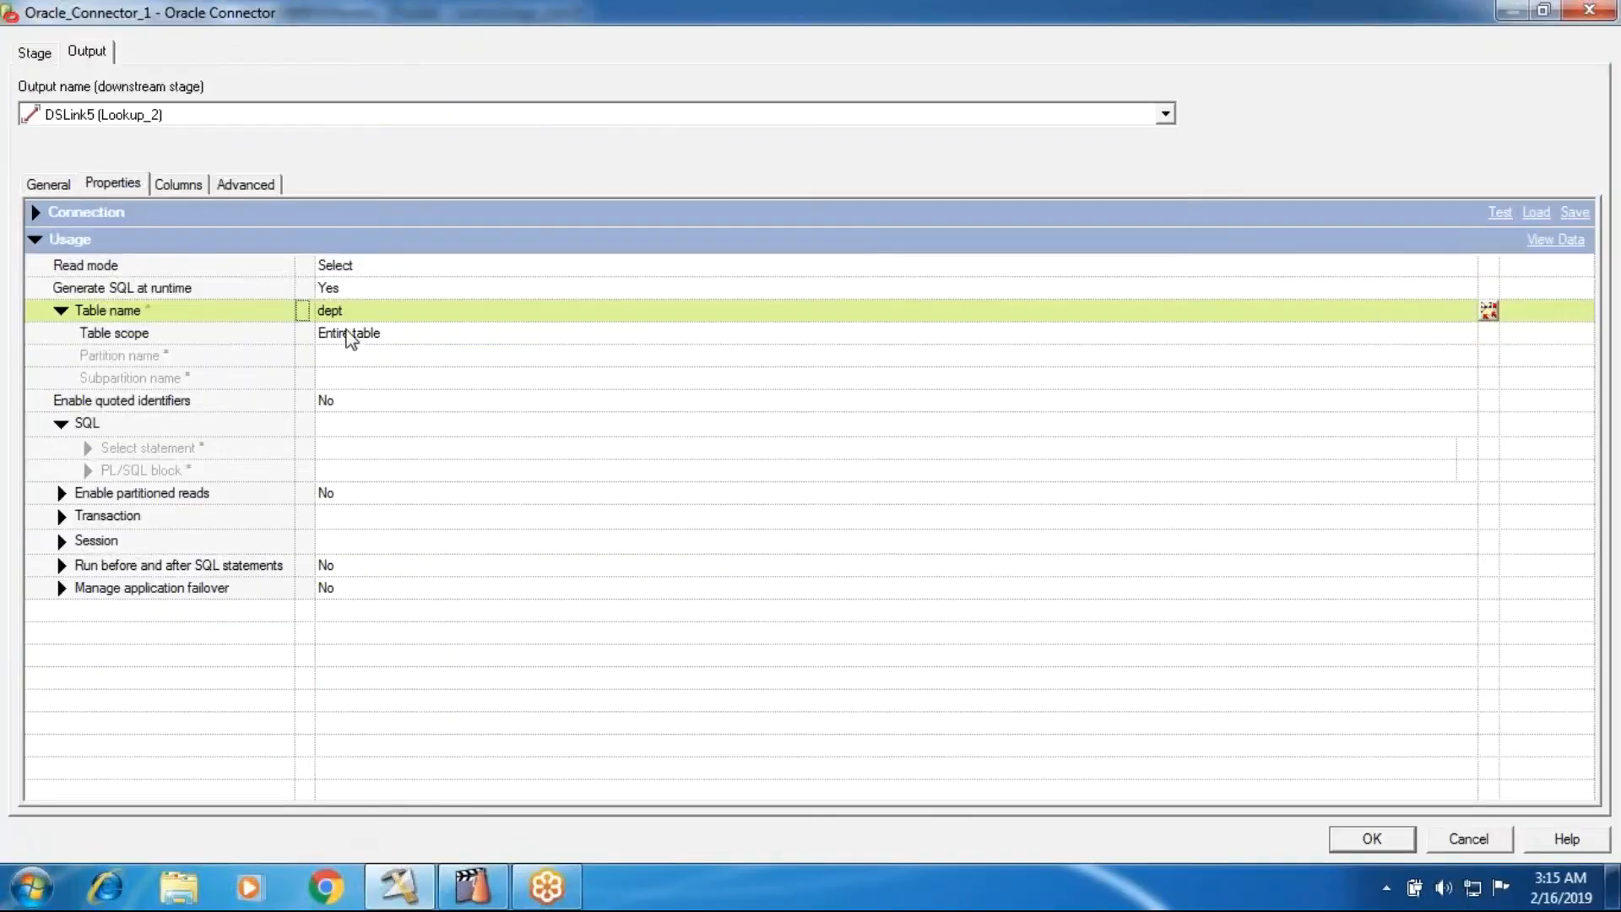
click(351, 291)
click(356, 332)
click(349, 287)
click(328, 391)
click(335, 290)
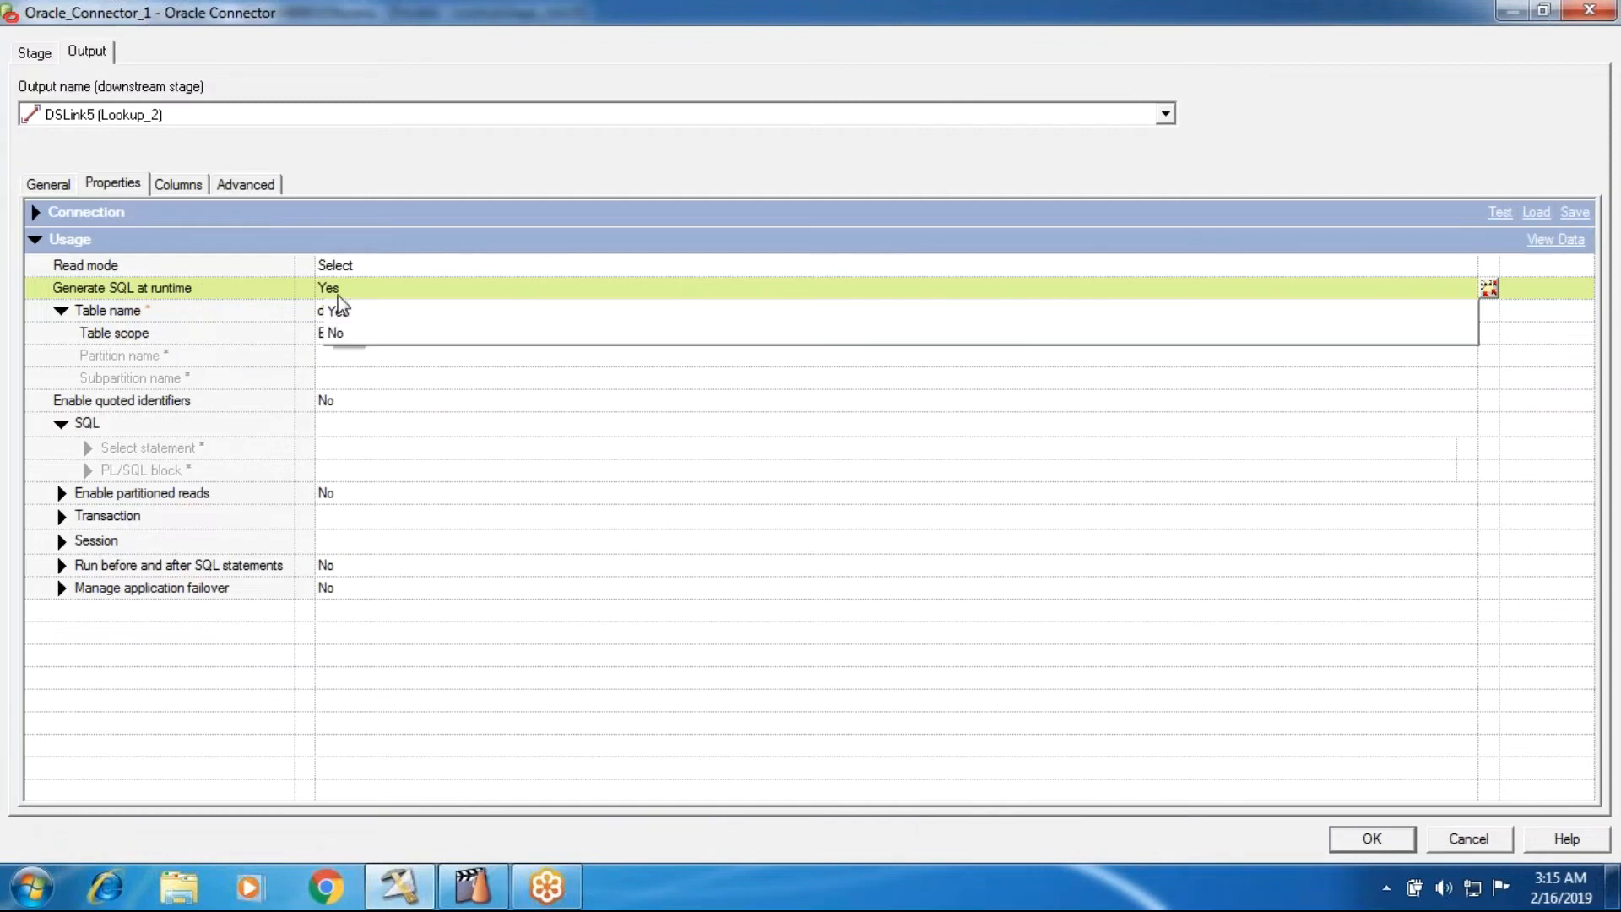
click(331, 335)
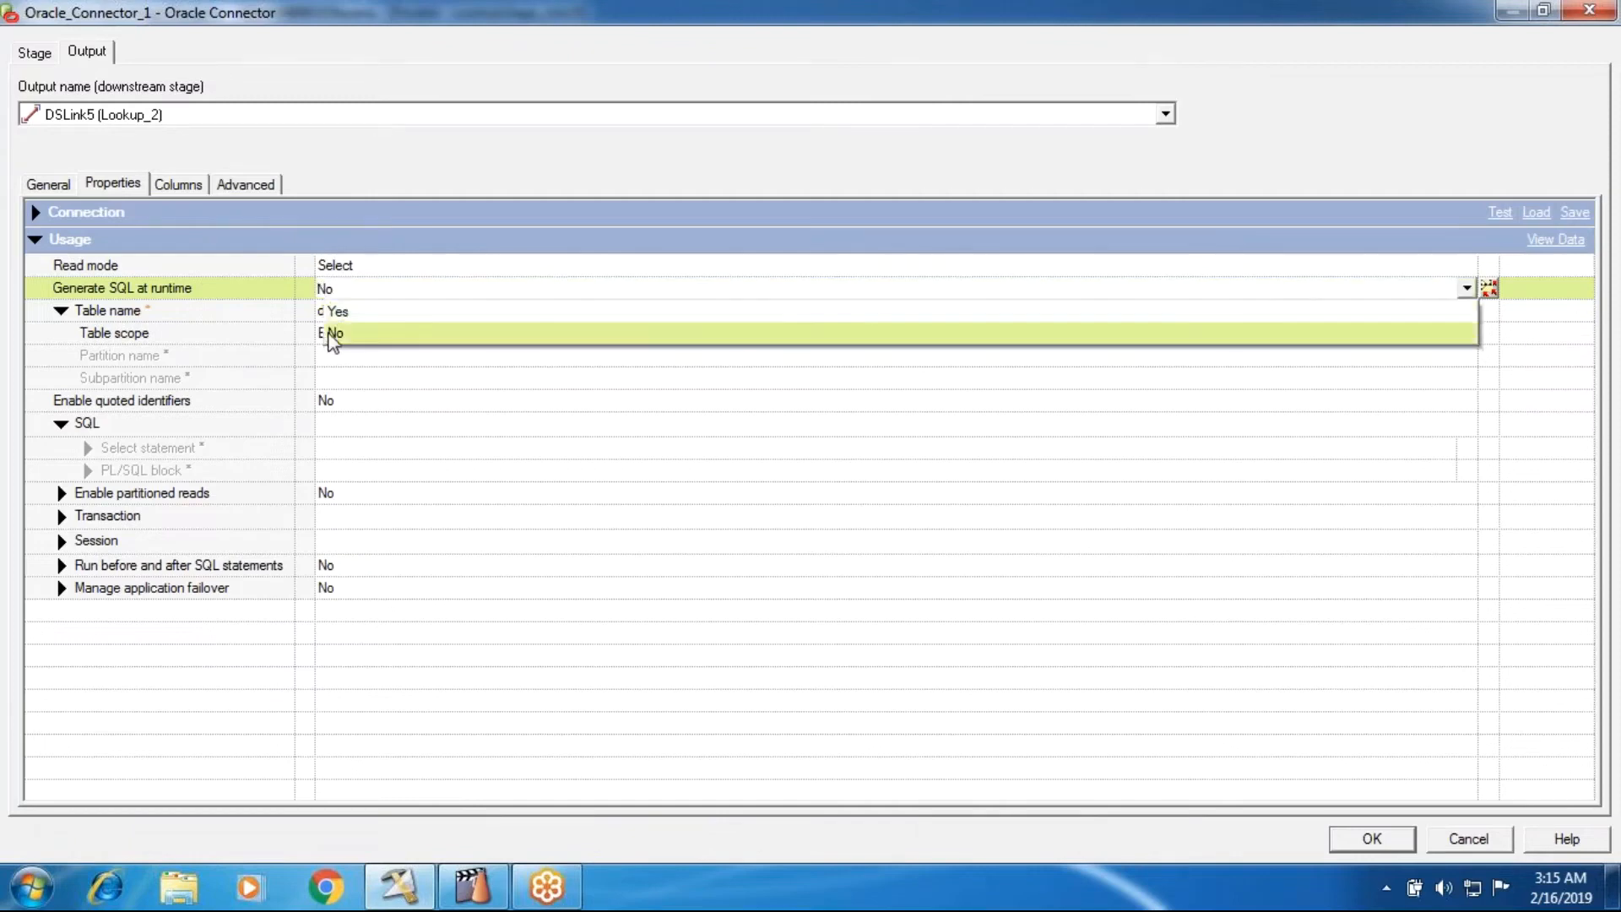
click(329, 381)
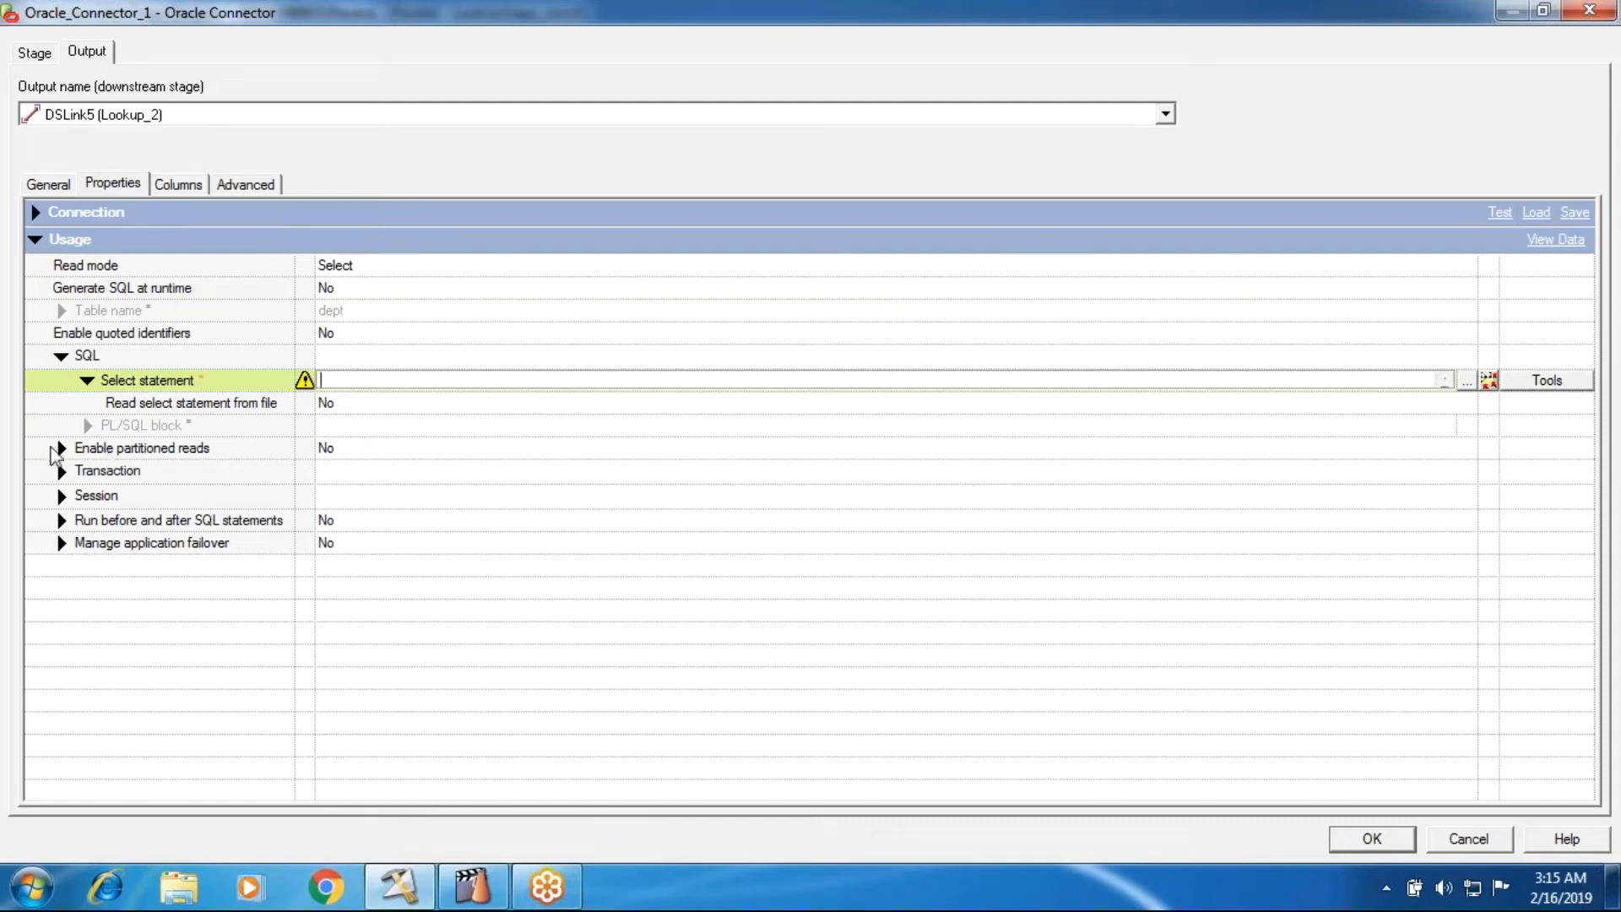
- Try Yes for Read select statement from file, then set the option back to No
click(369, 405)
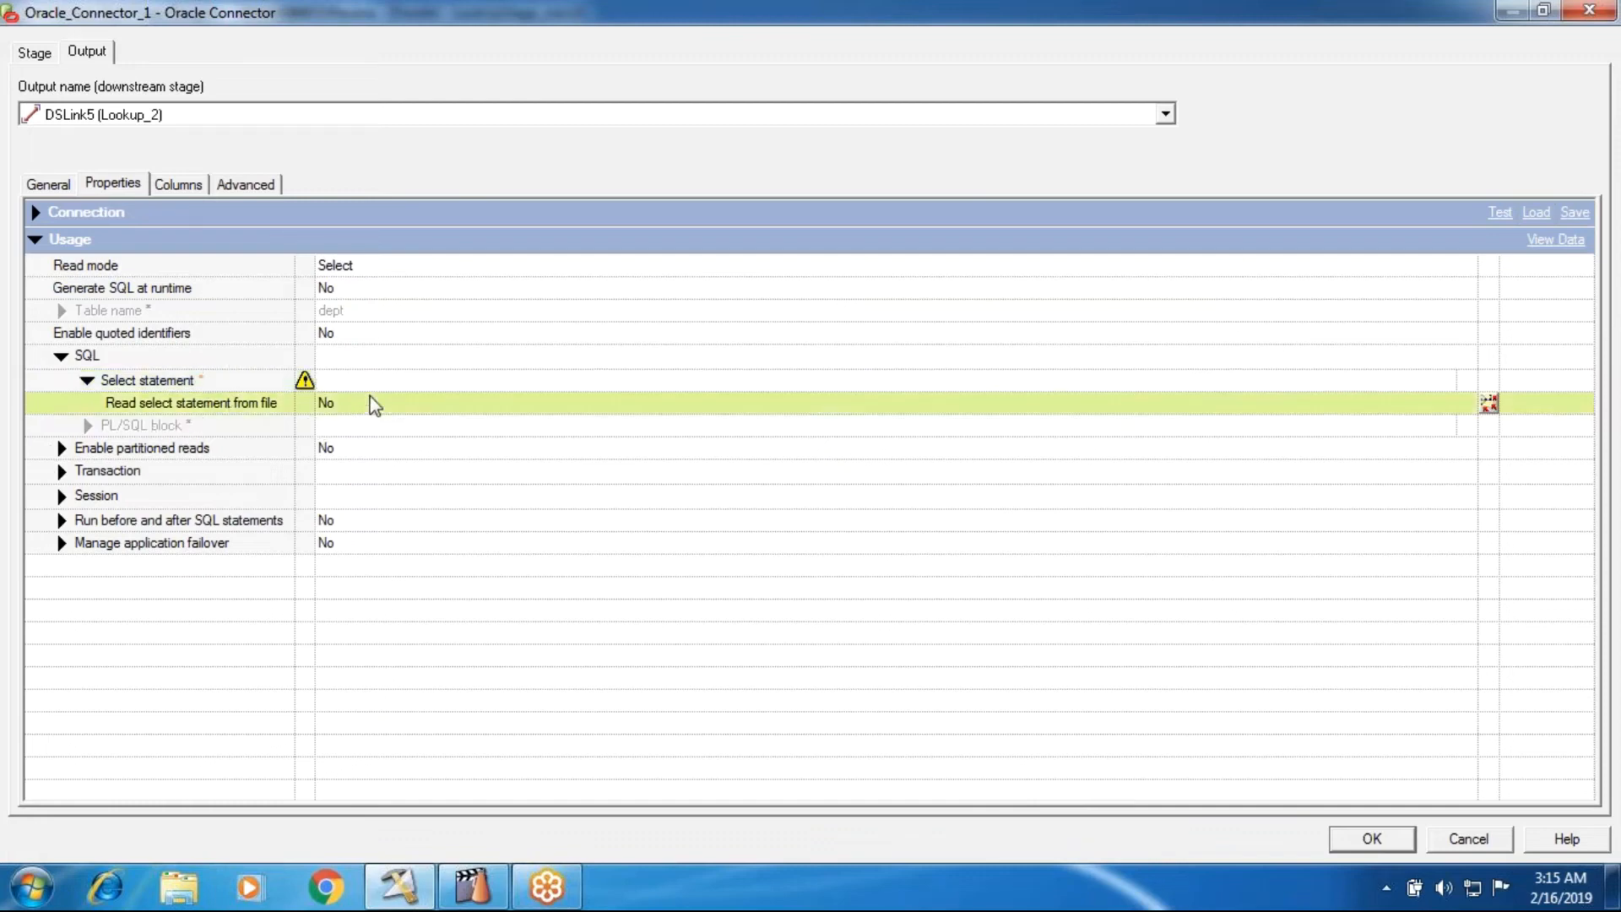
click(369, 405)
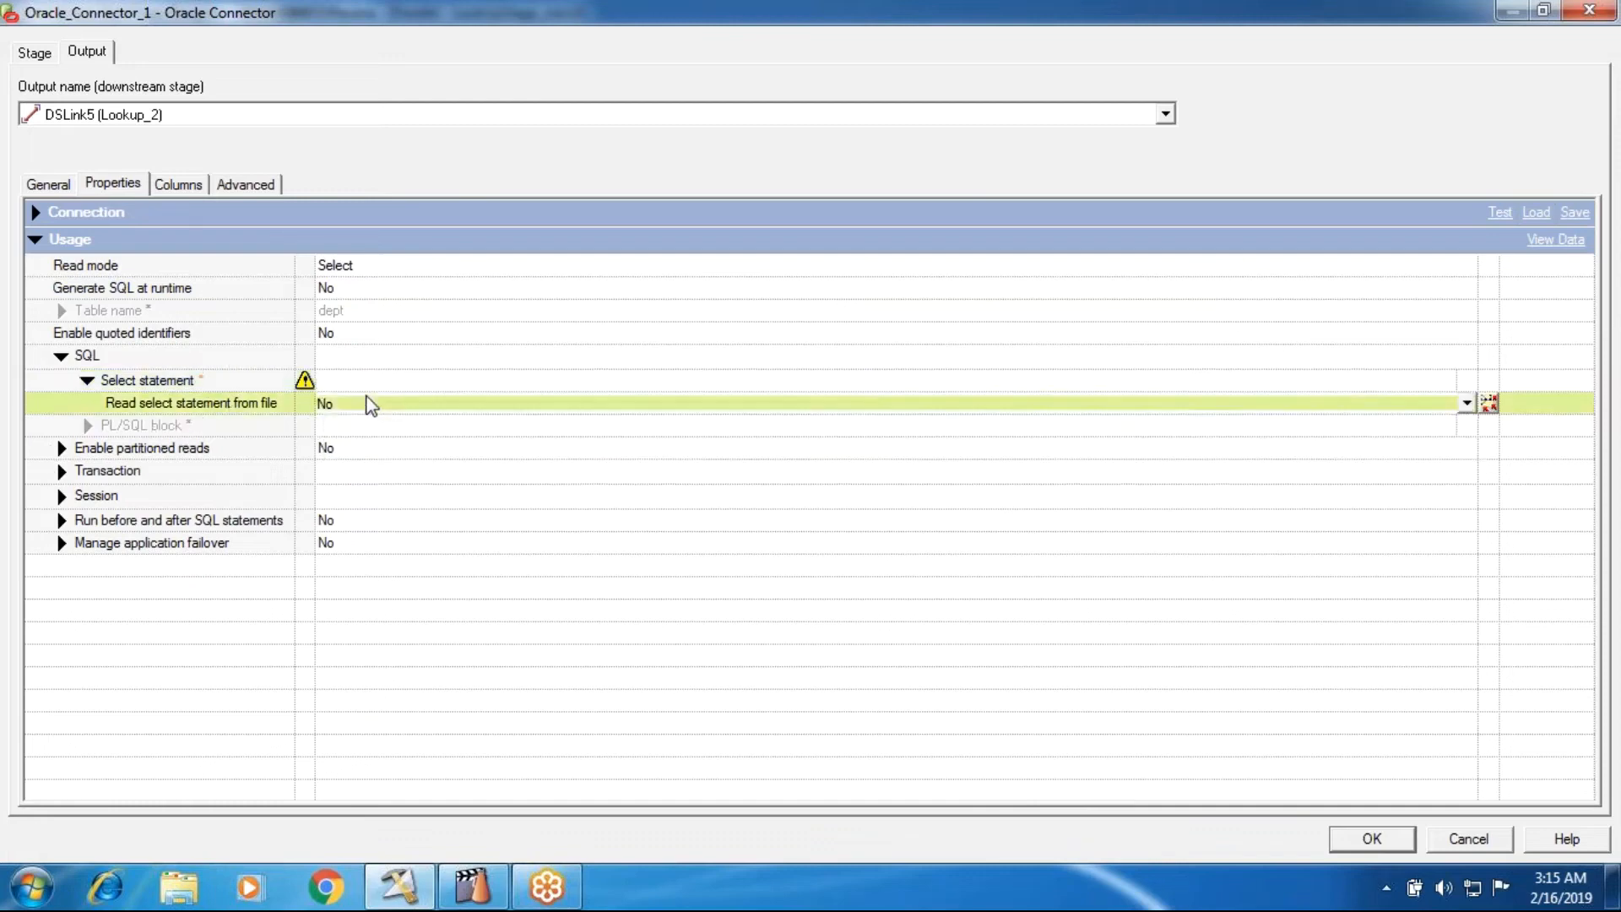
click(348, 406)
click(348, 425)
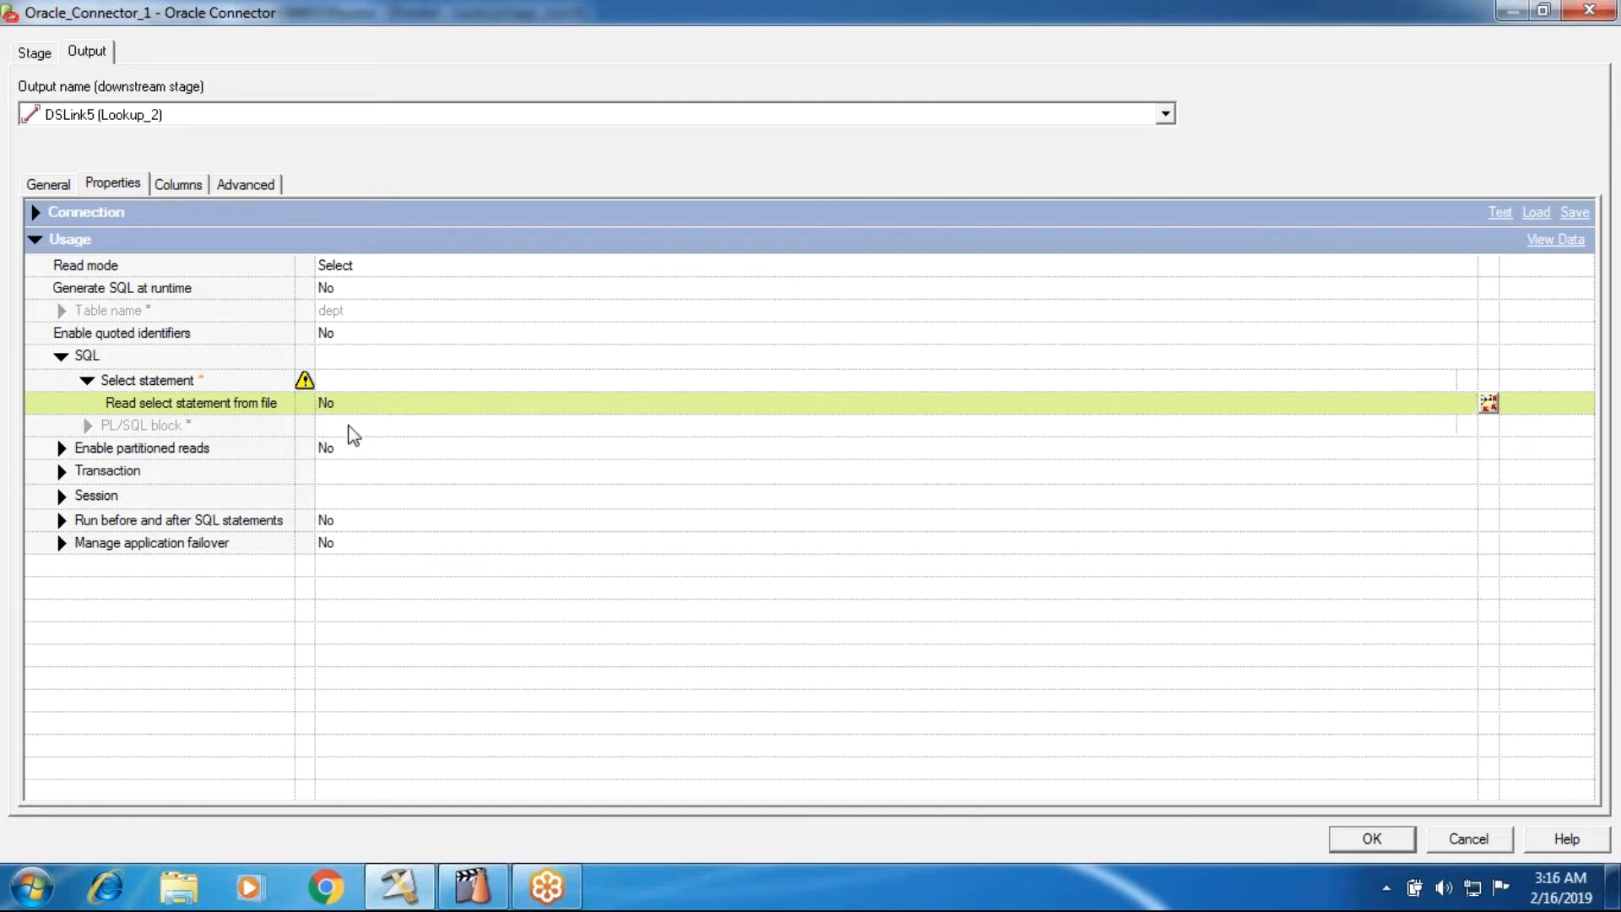
click(347, 407)
click(347, 429)
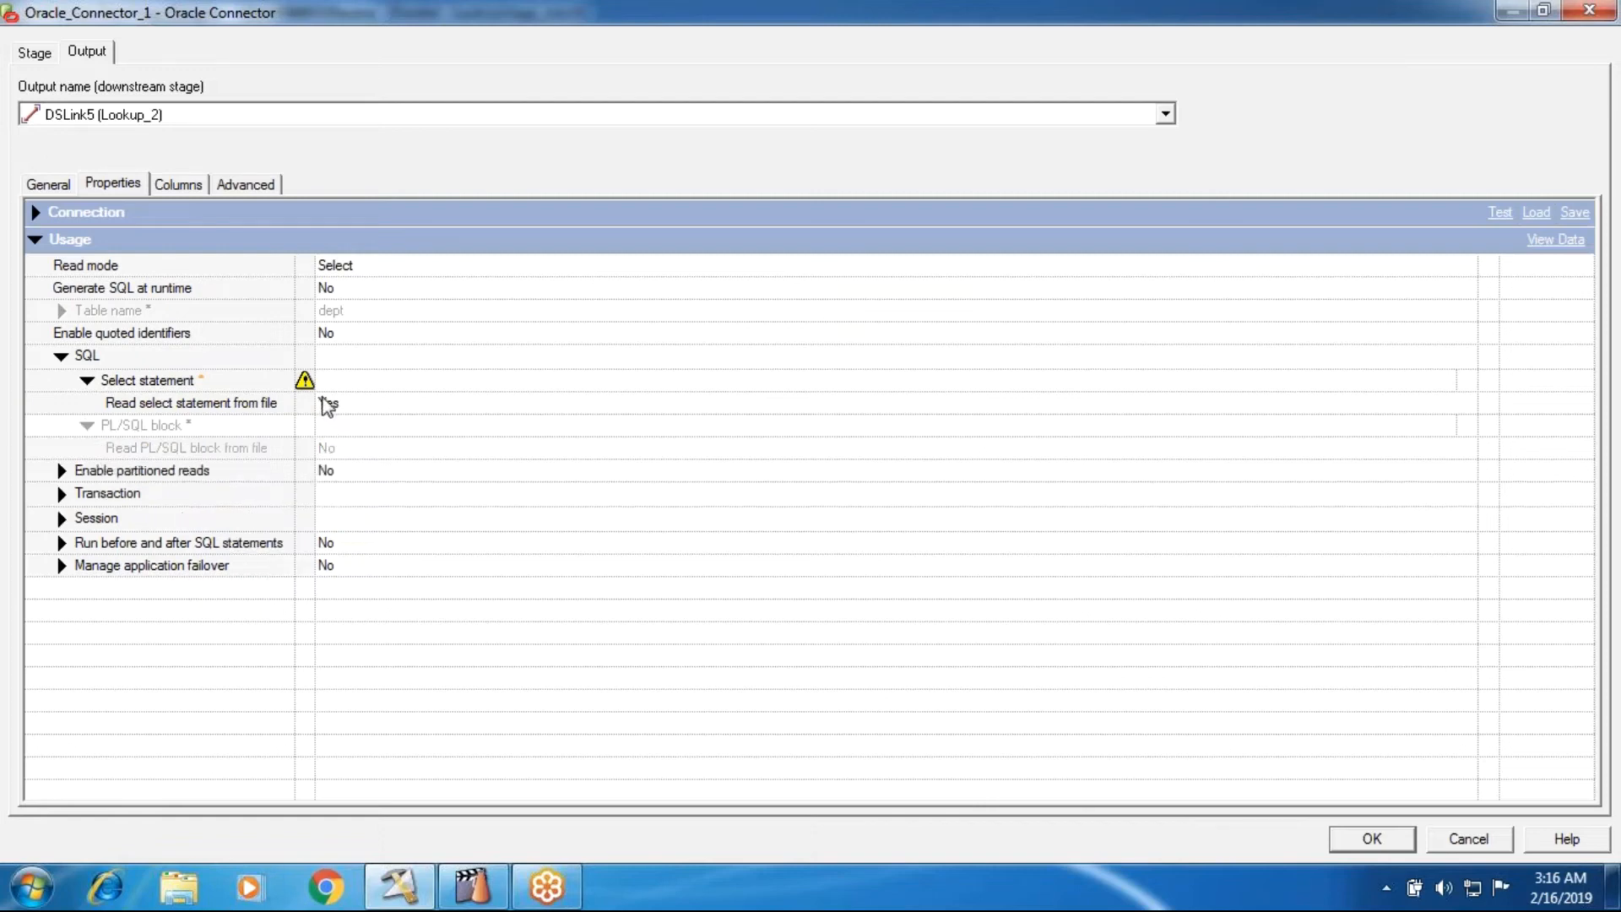
click(327, 406)
click(342, 451)
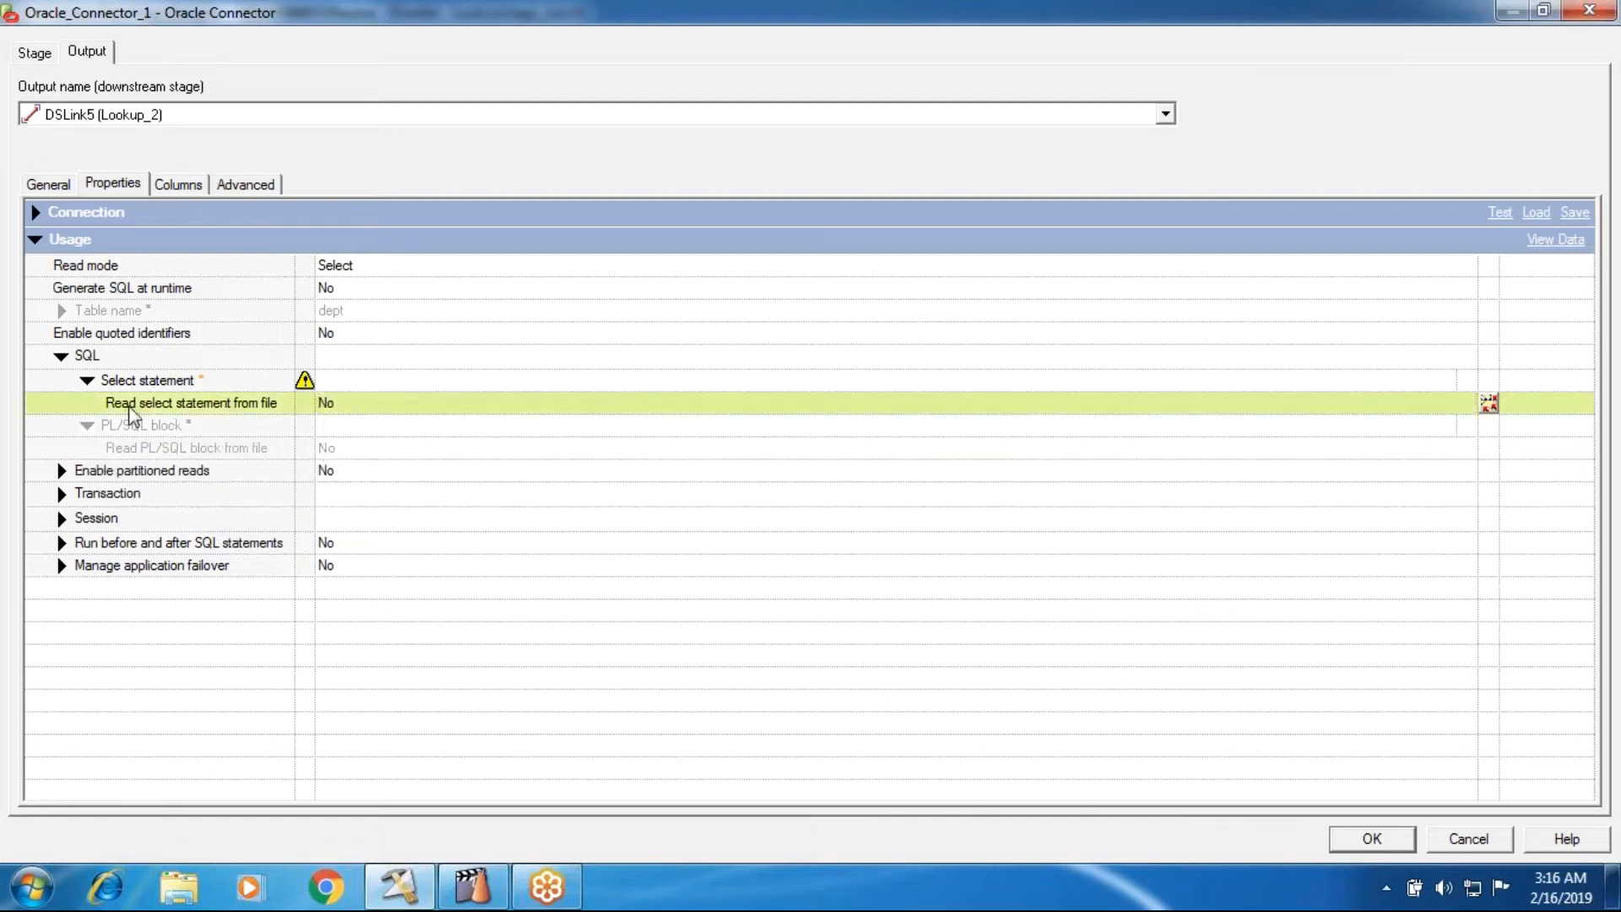
- Collapse the Select statement properties and examine the settings under Enable partitioned reads
click(88, 380)
click(92, 407)
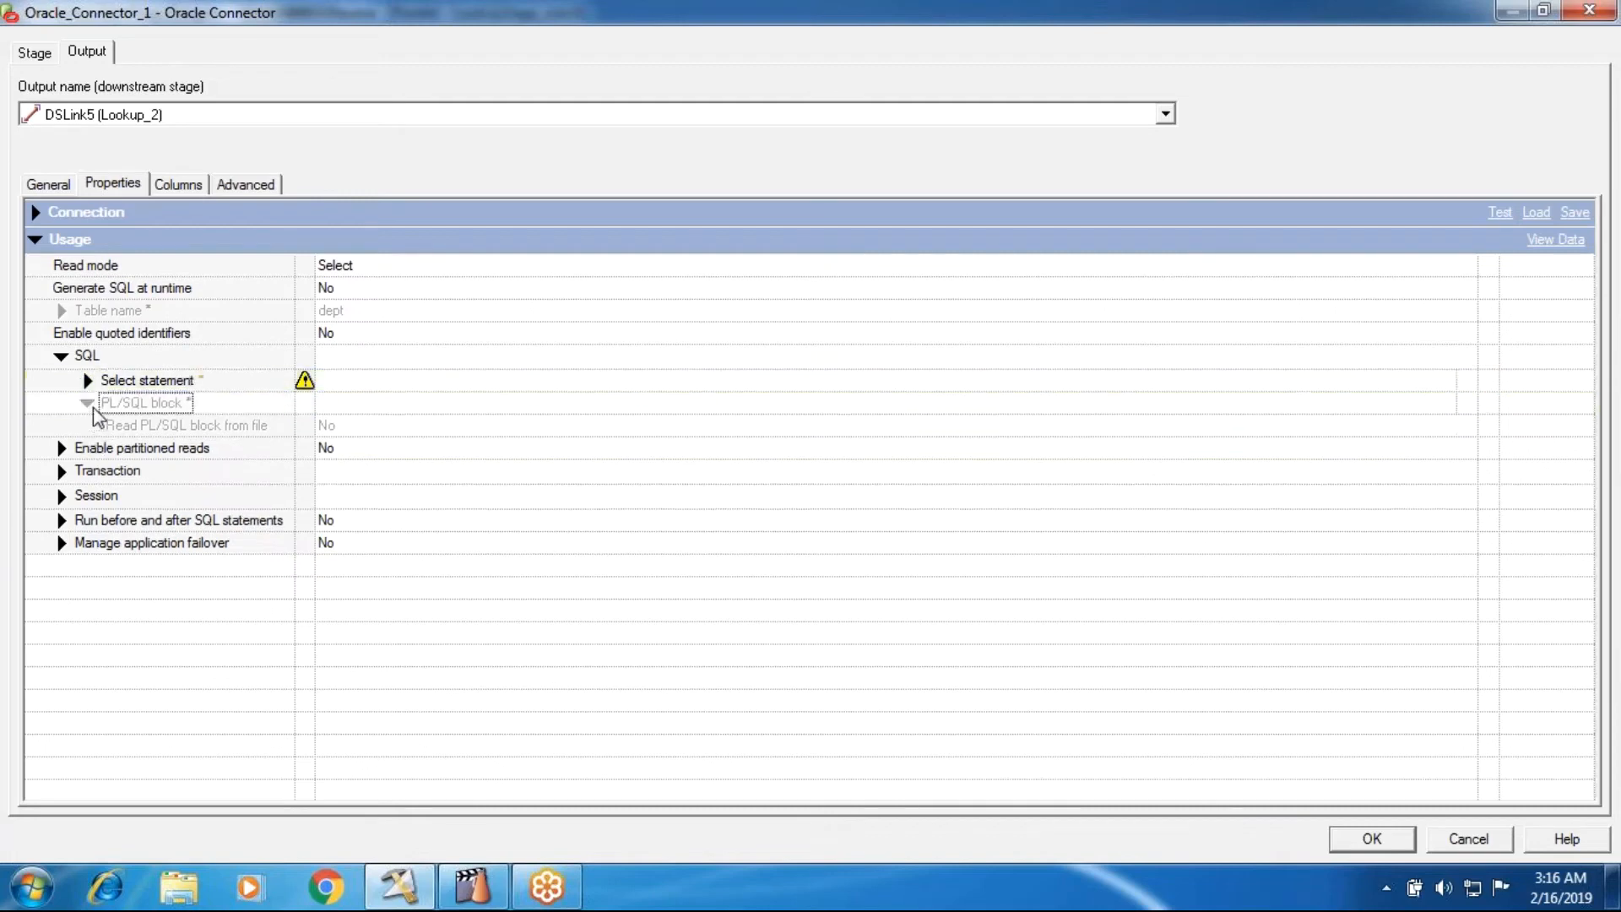
click(60, 449)
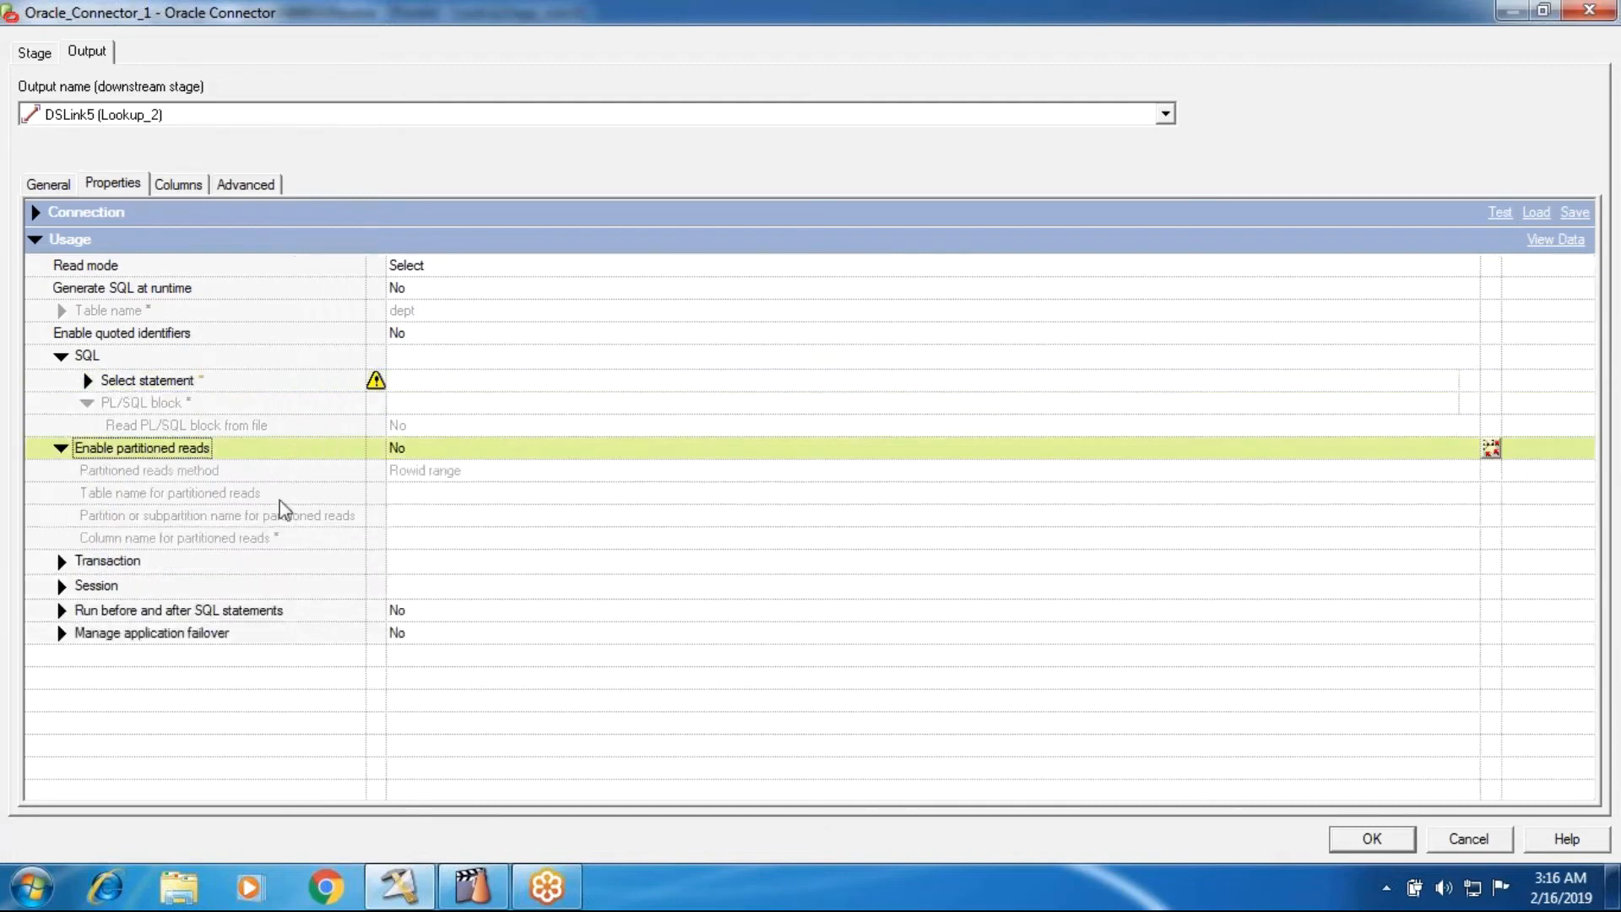
click(454, 472)
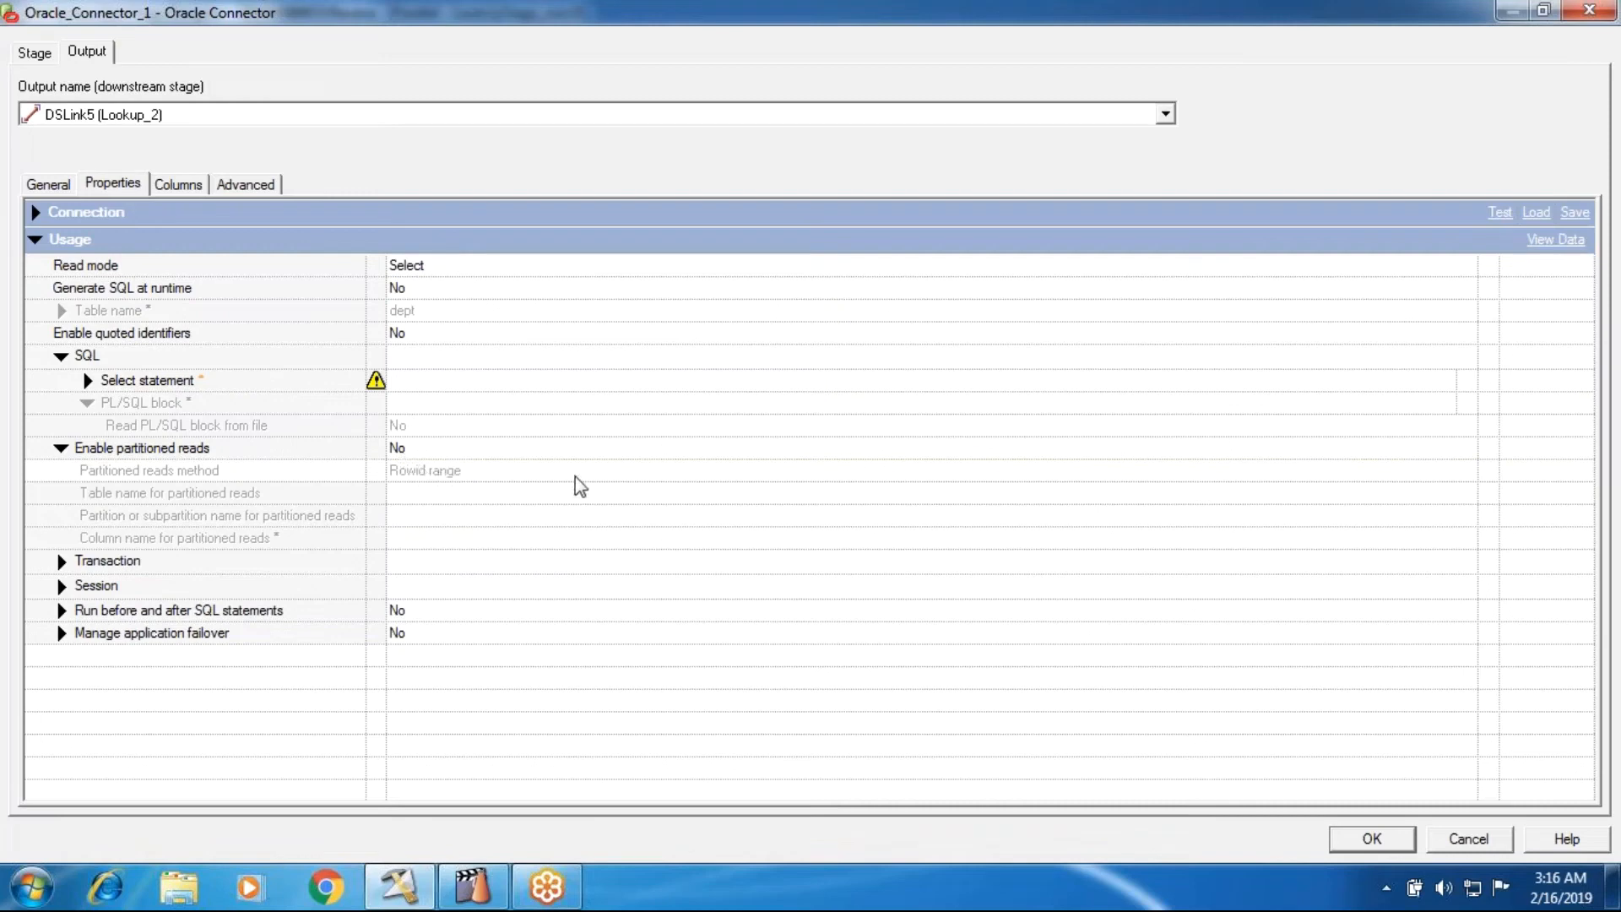
- Set Generate SQL at runtime to Yes and collapse the SQL property group
click(401, 292)
click(410, 334)
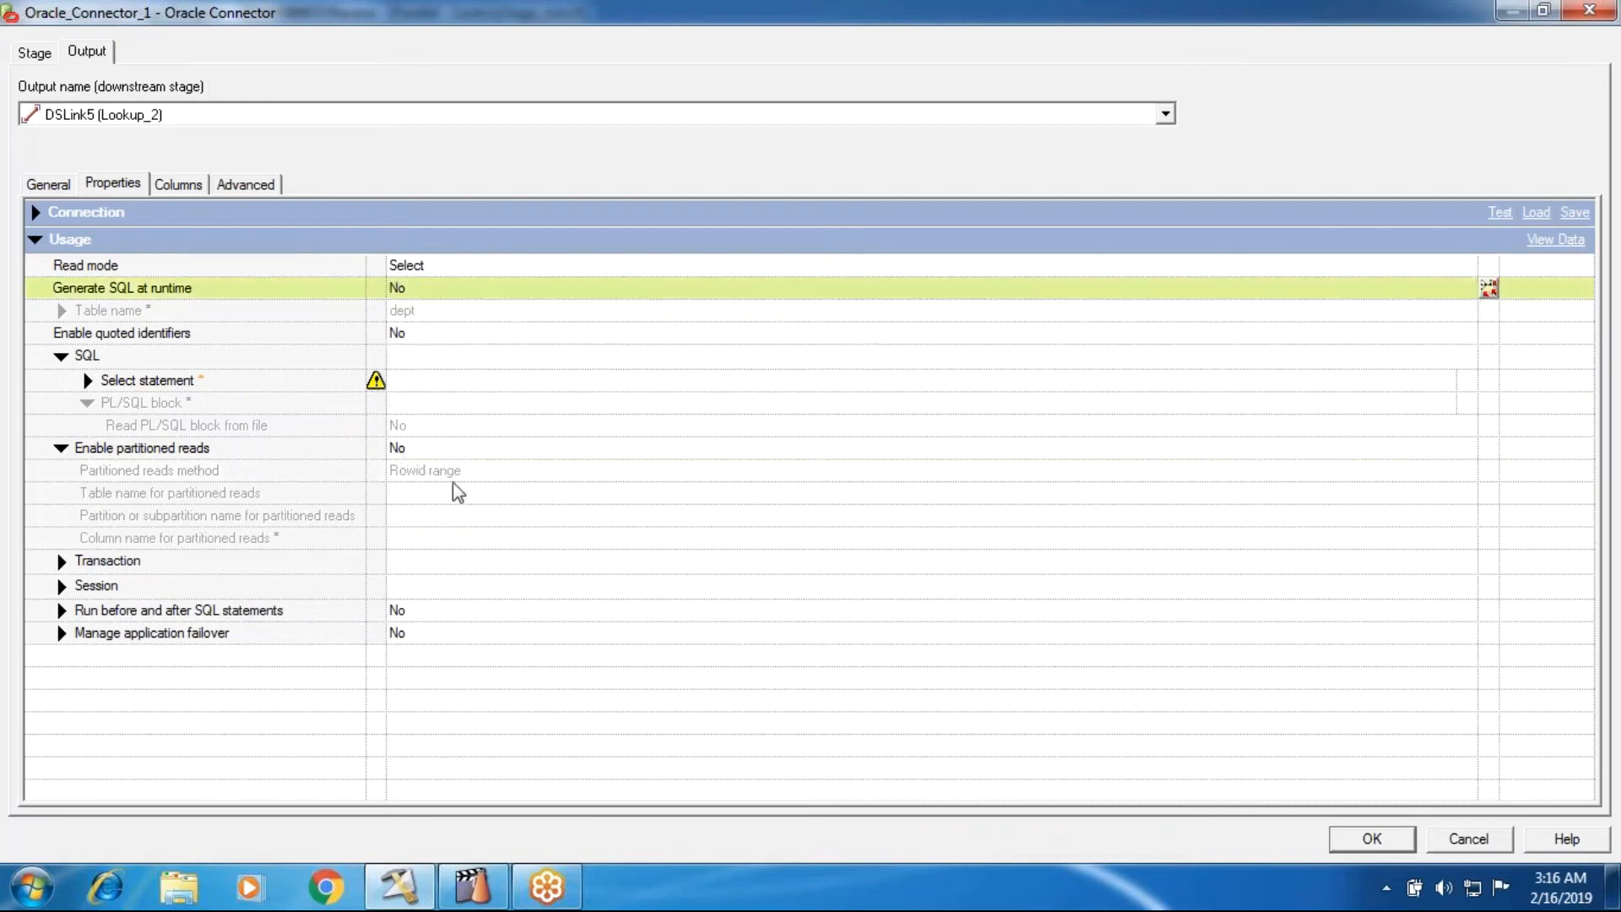
click(407, 291)
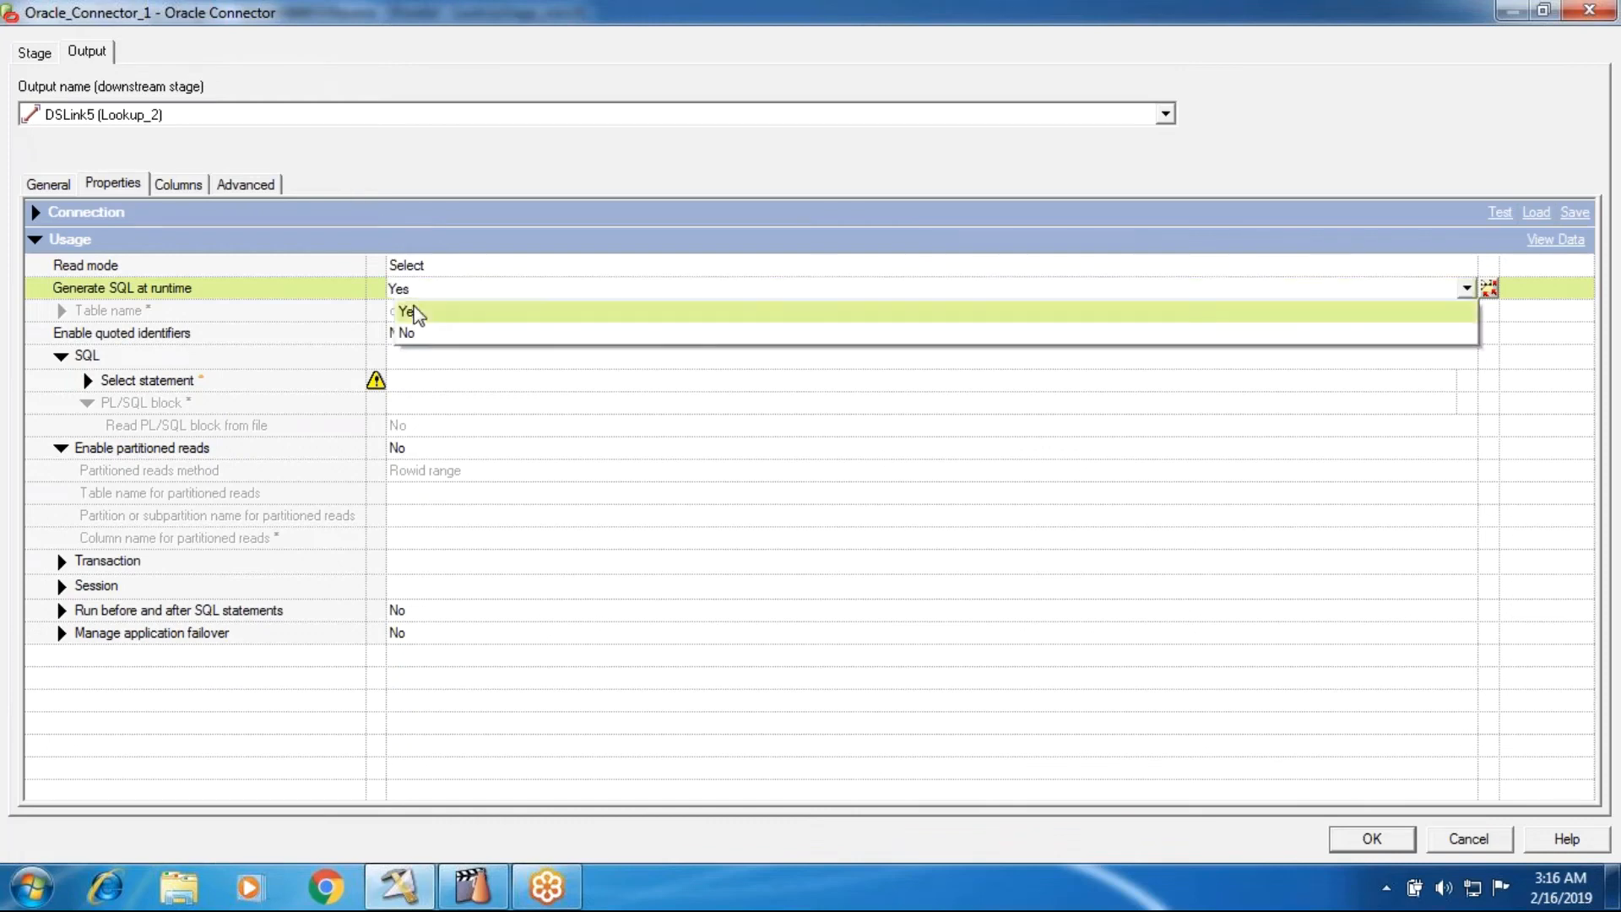
click(414, 312)
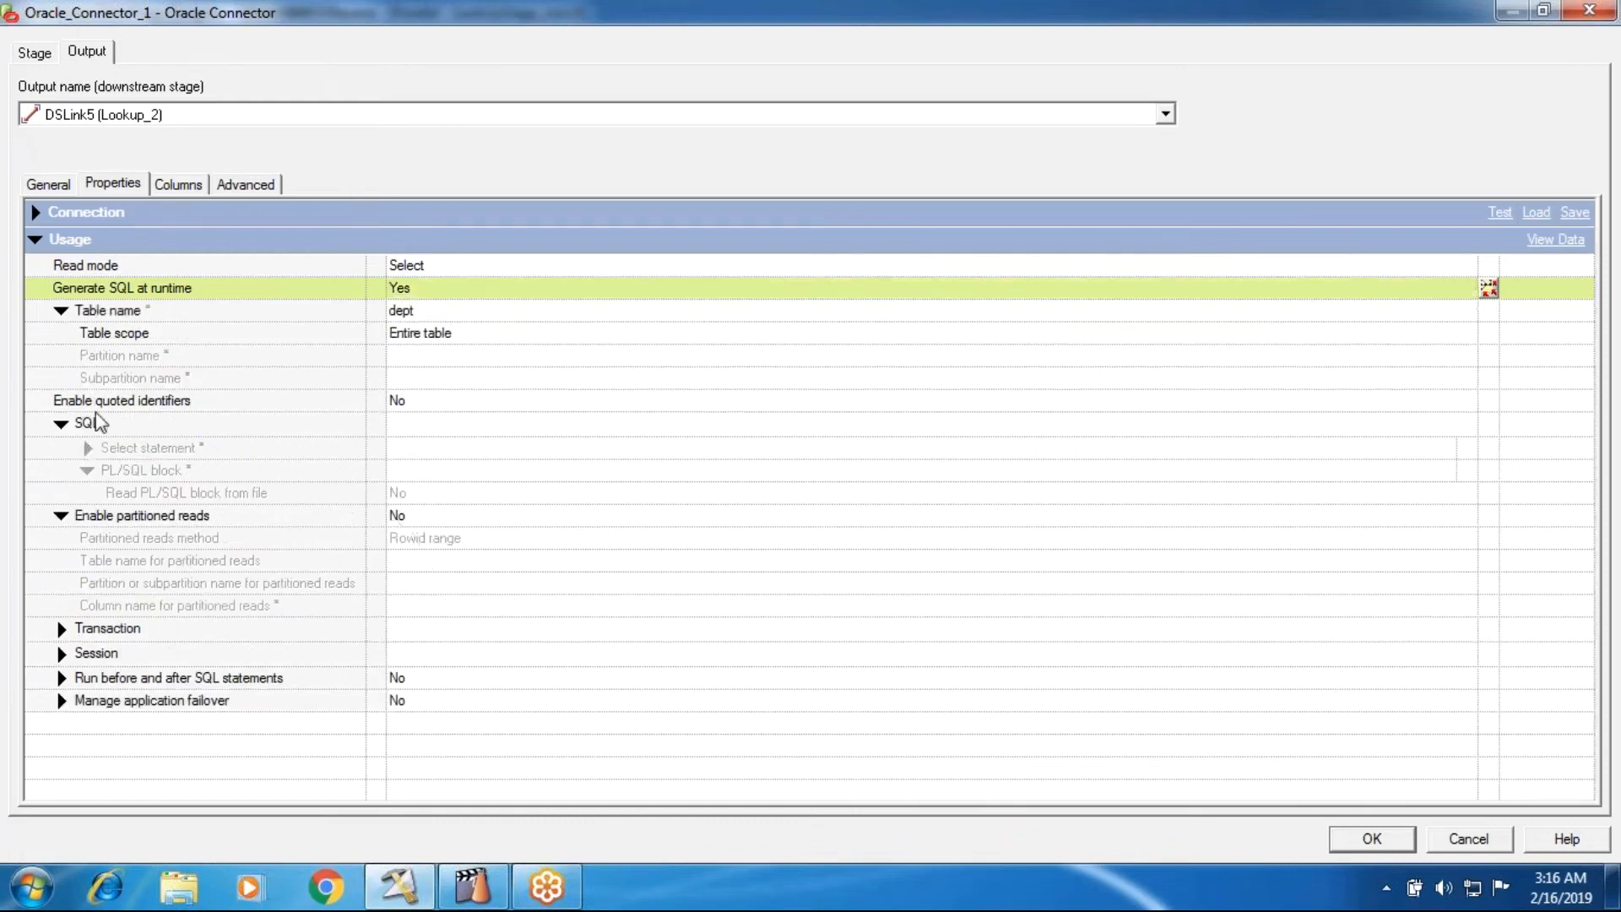
click(67, 428)
click(68, 428)
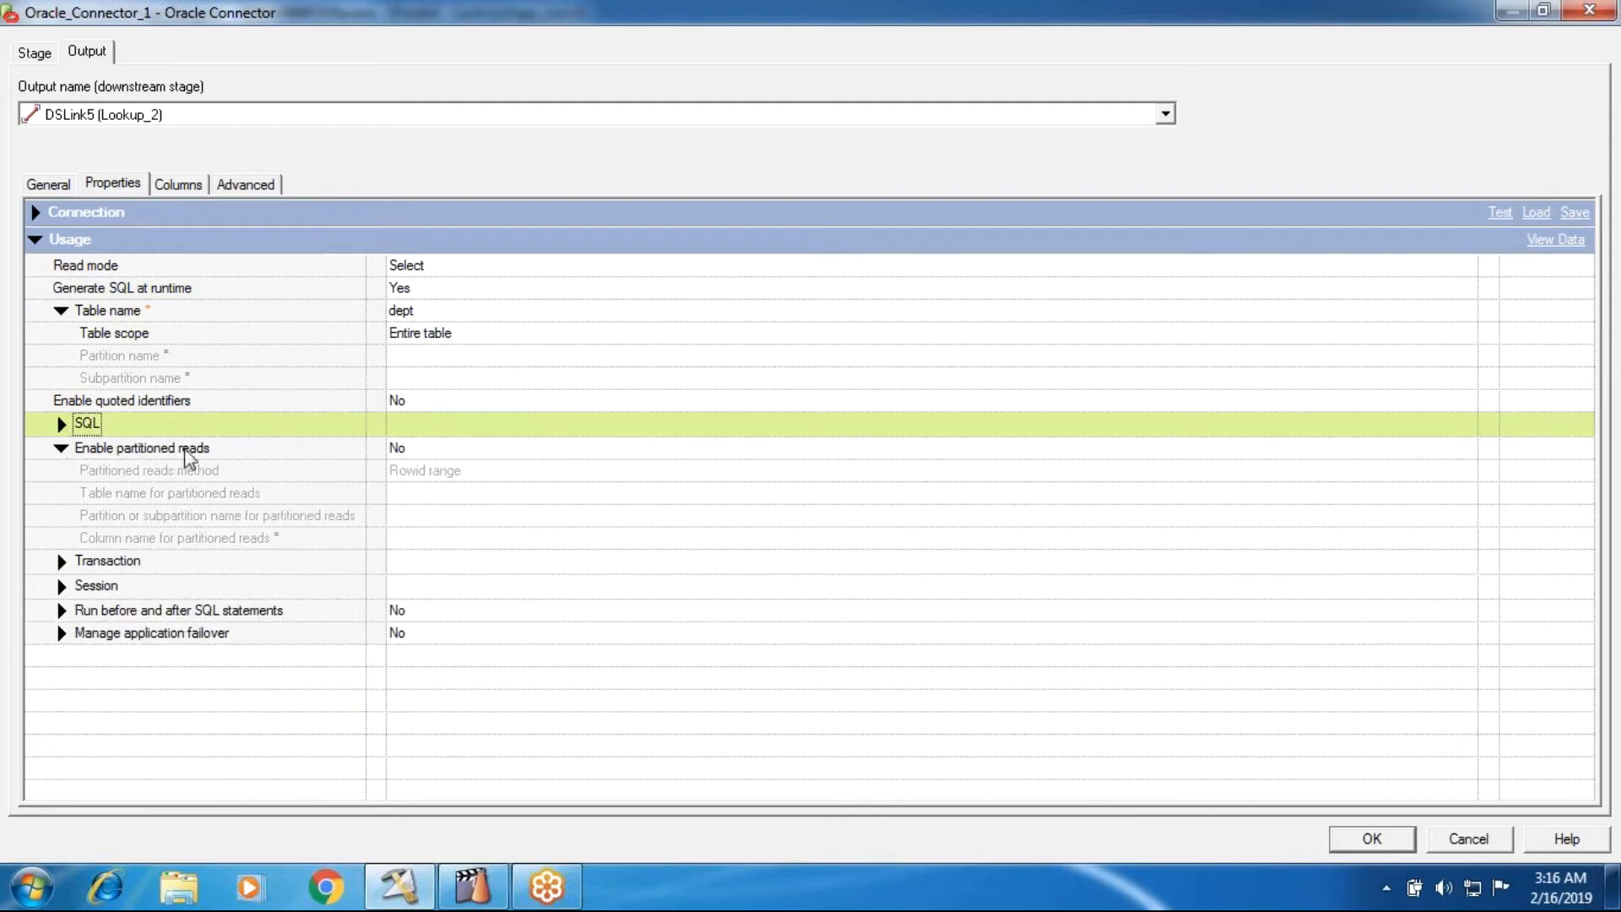
- Set Enable partitioned reads to Yes and choose Oracle partitions as the partitioned reads method
click(414, 442)
click(413, 473)
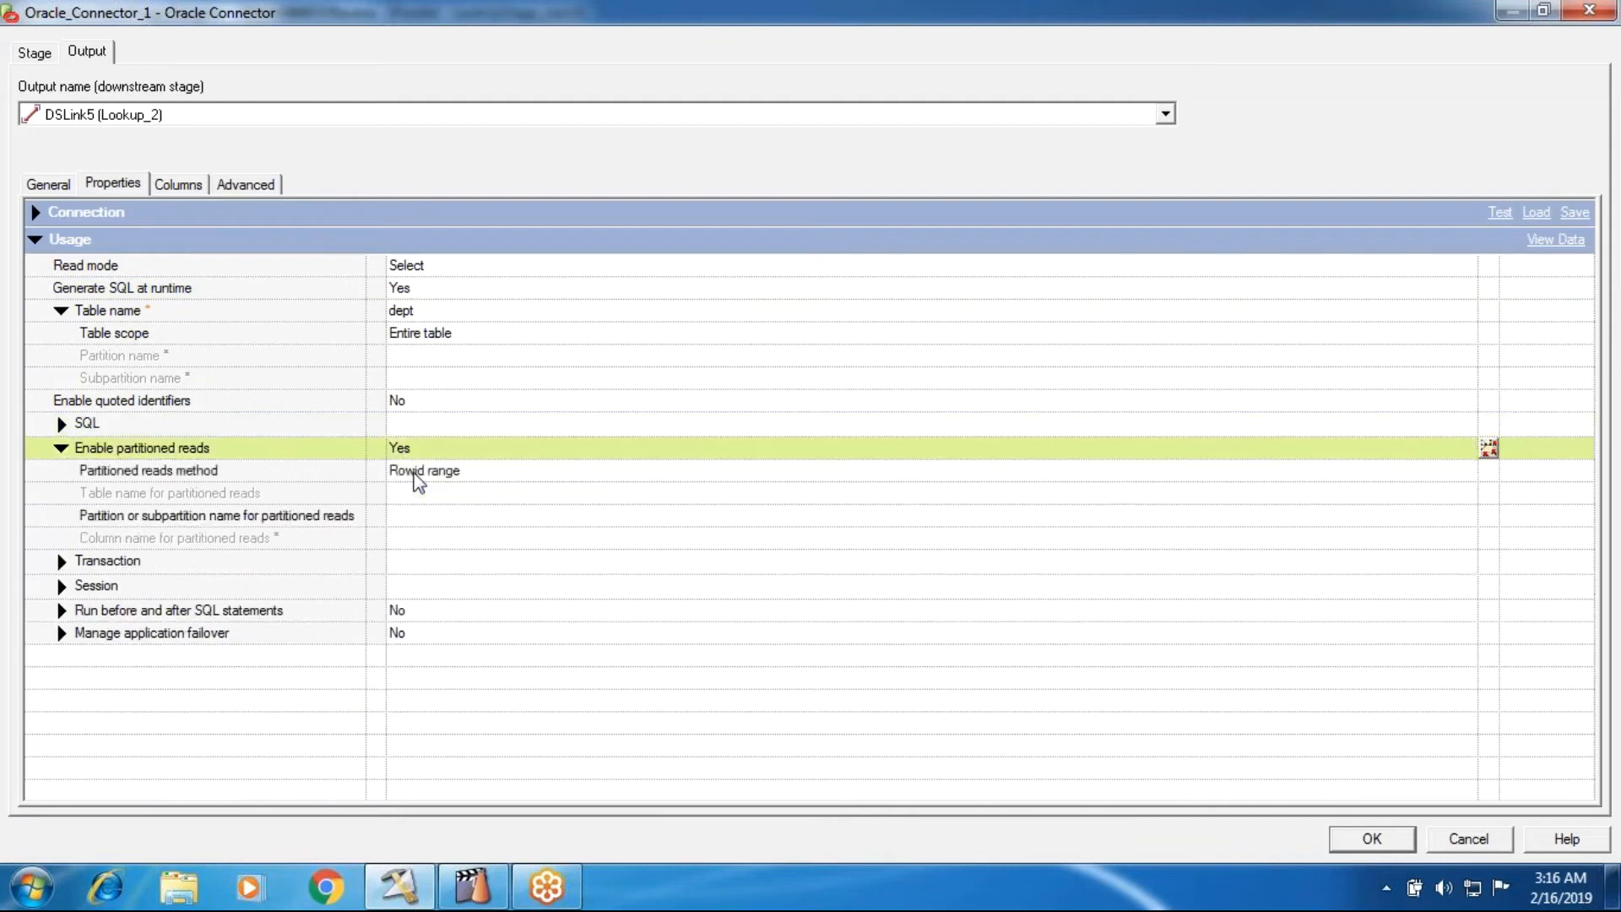
click(448, 471)
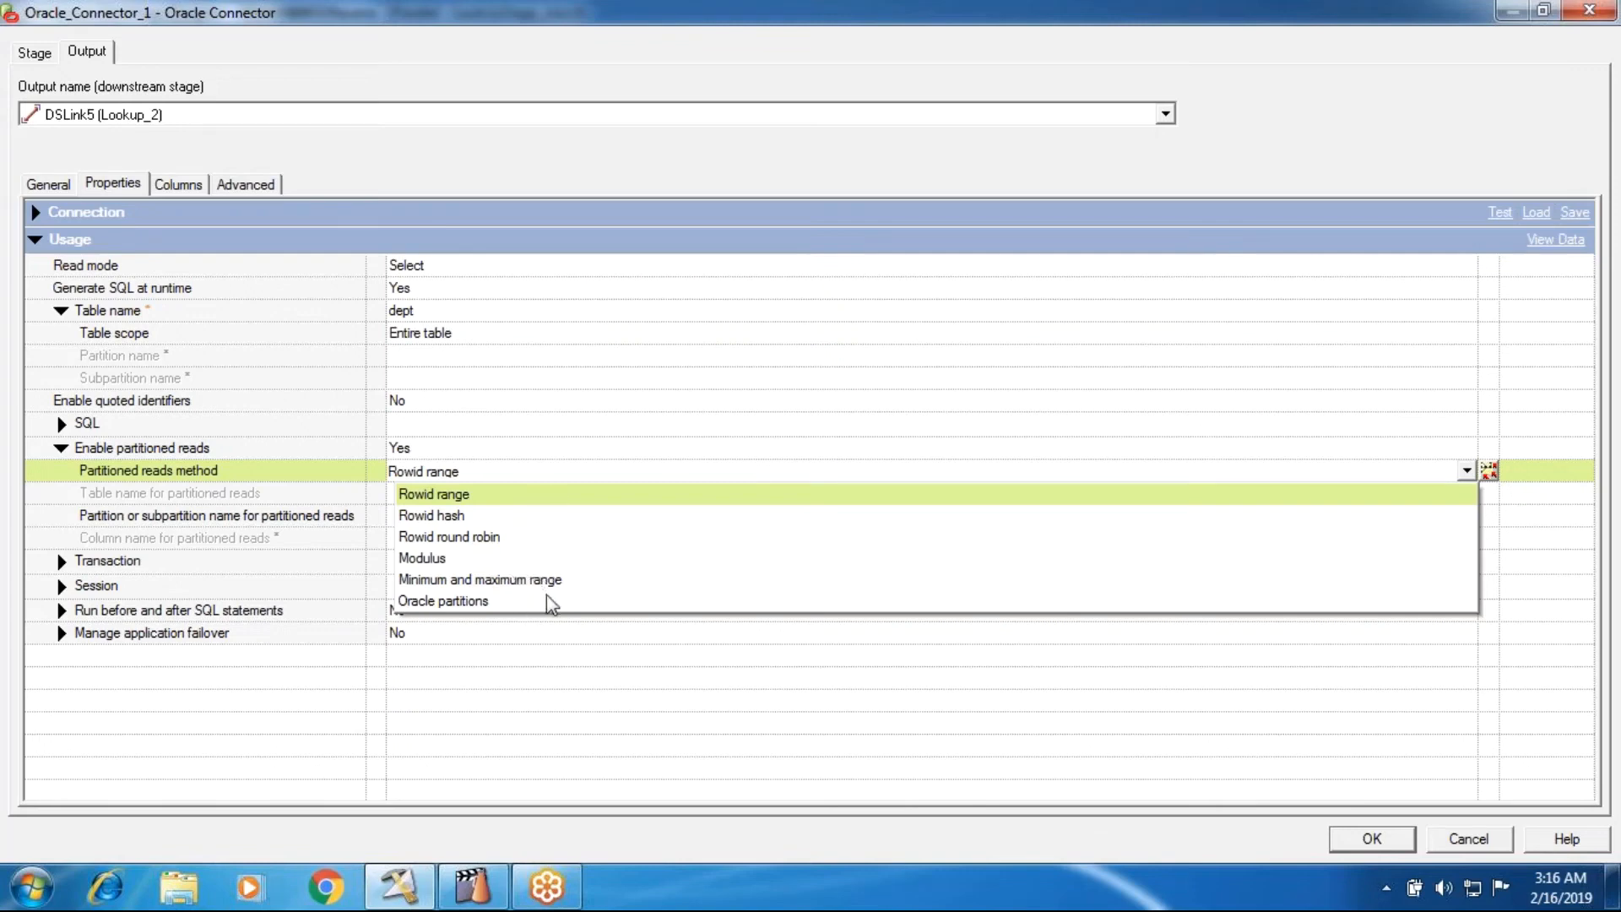
click(498, 601)
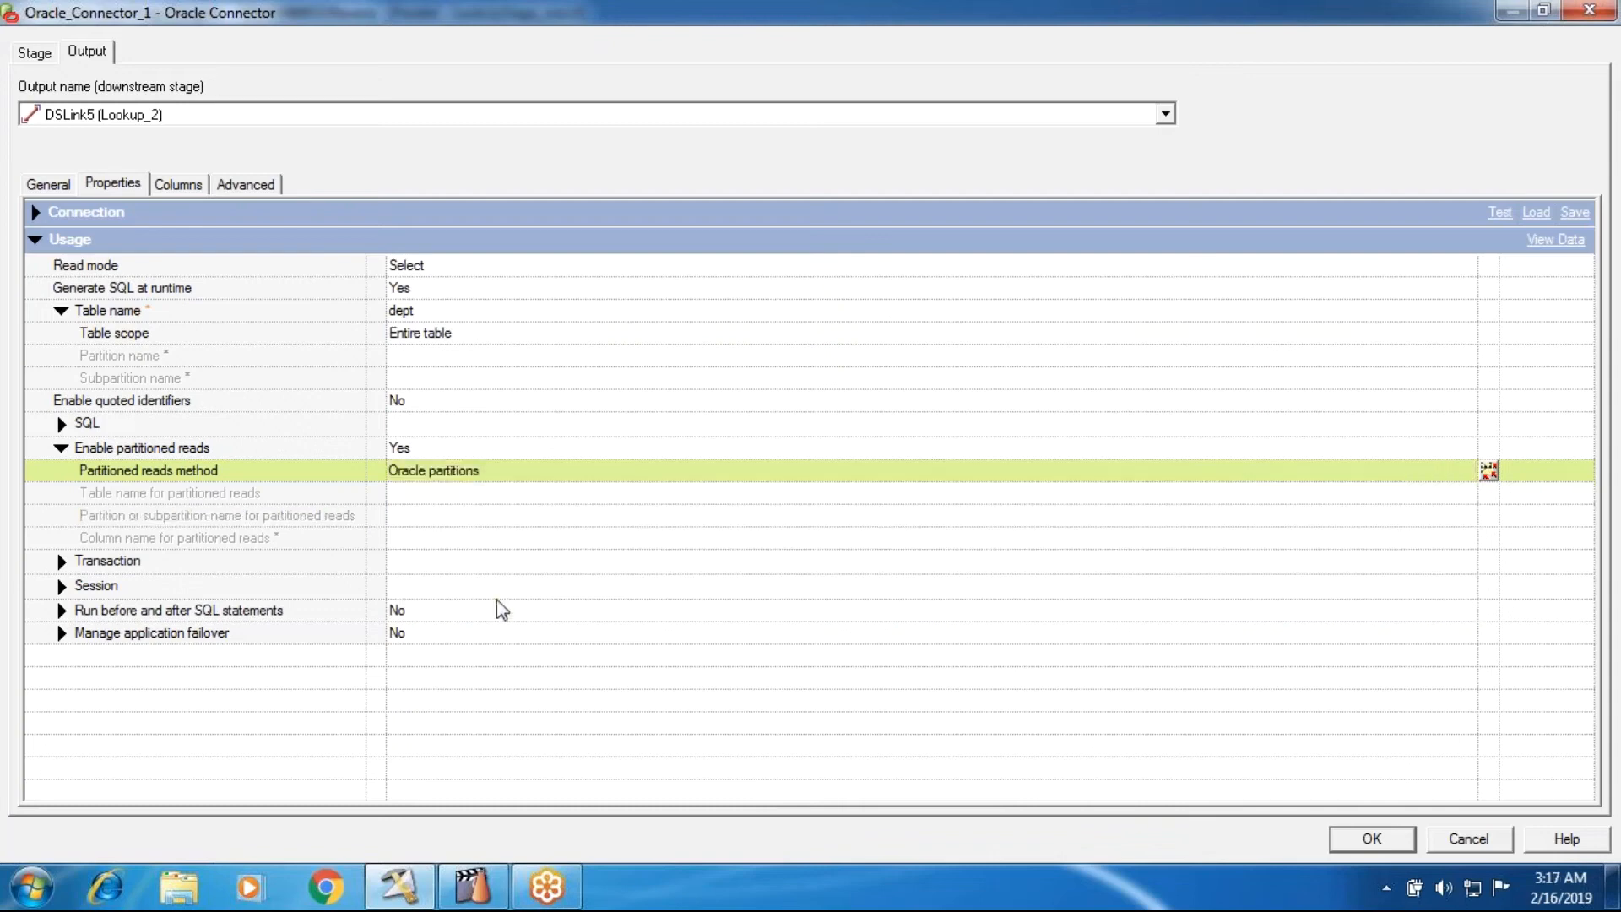
click(498, 473)
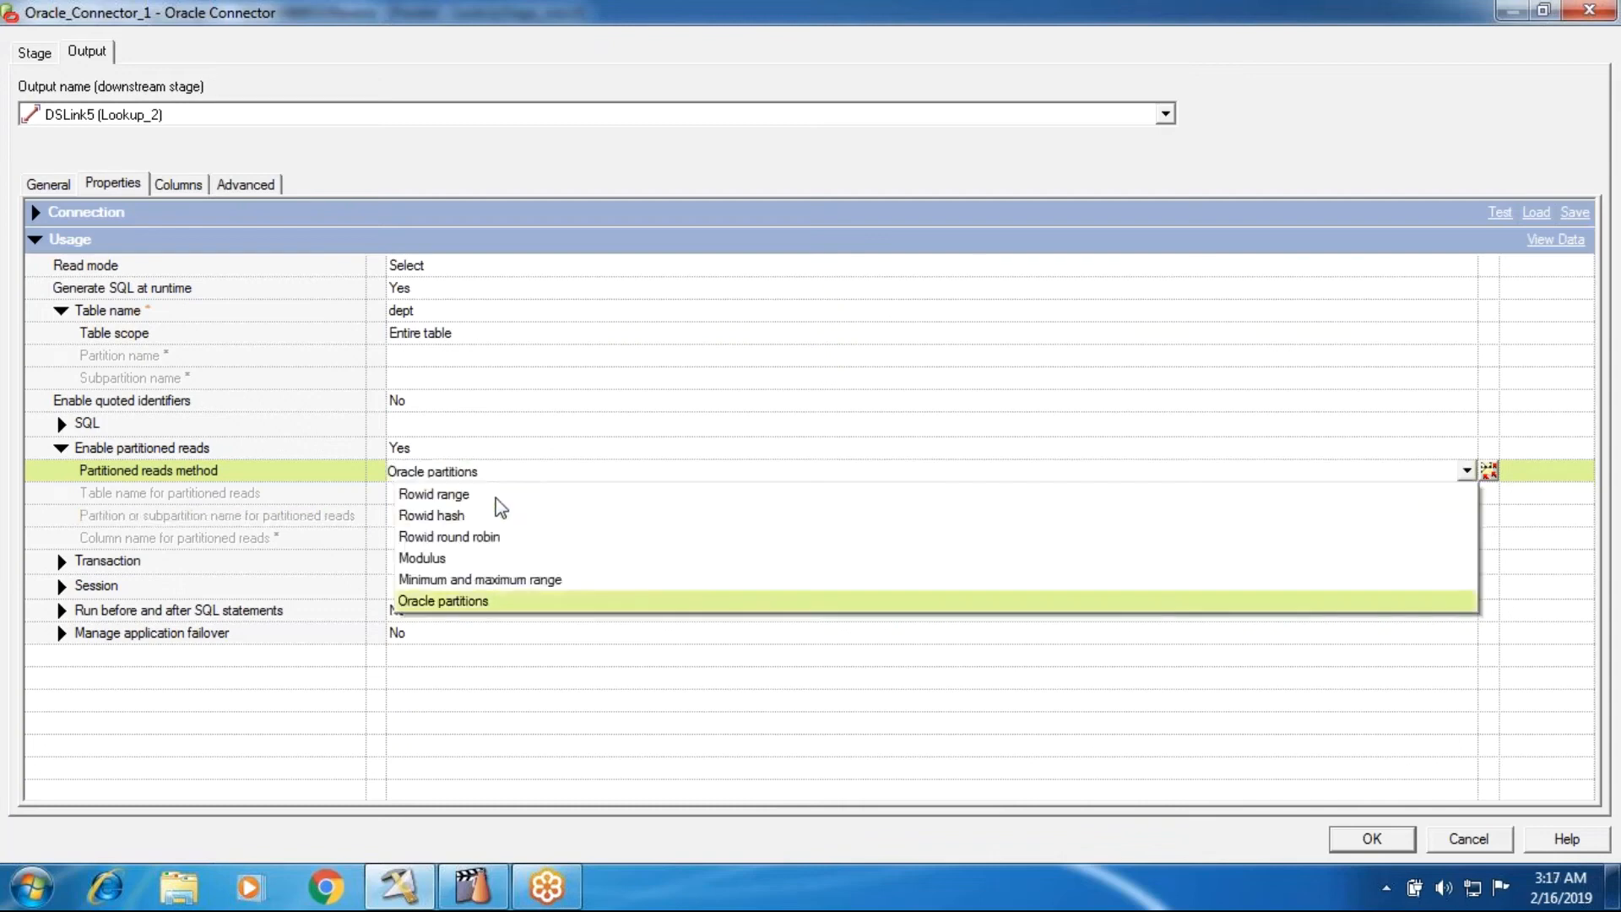
click(313, 469)
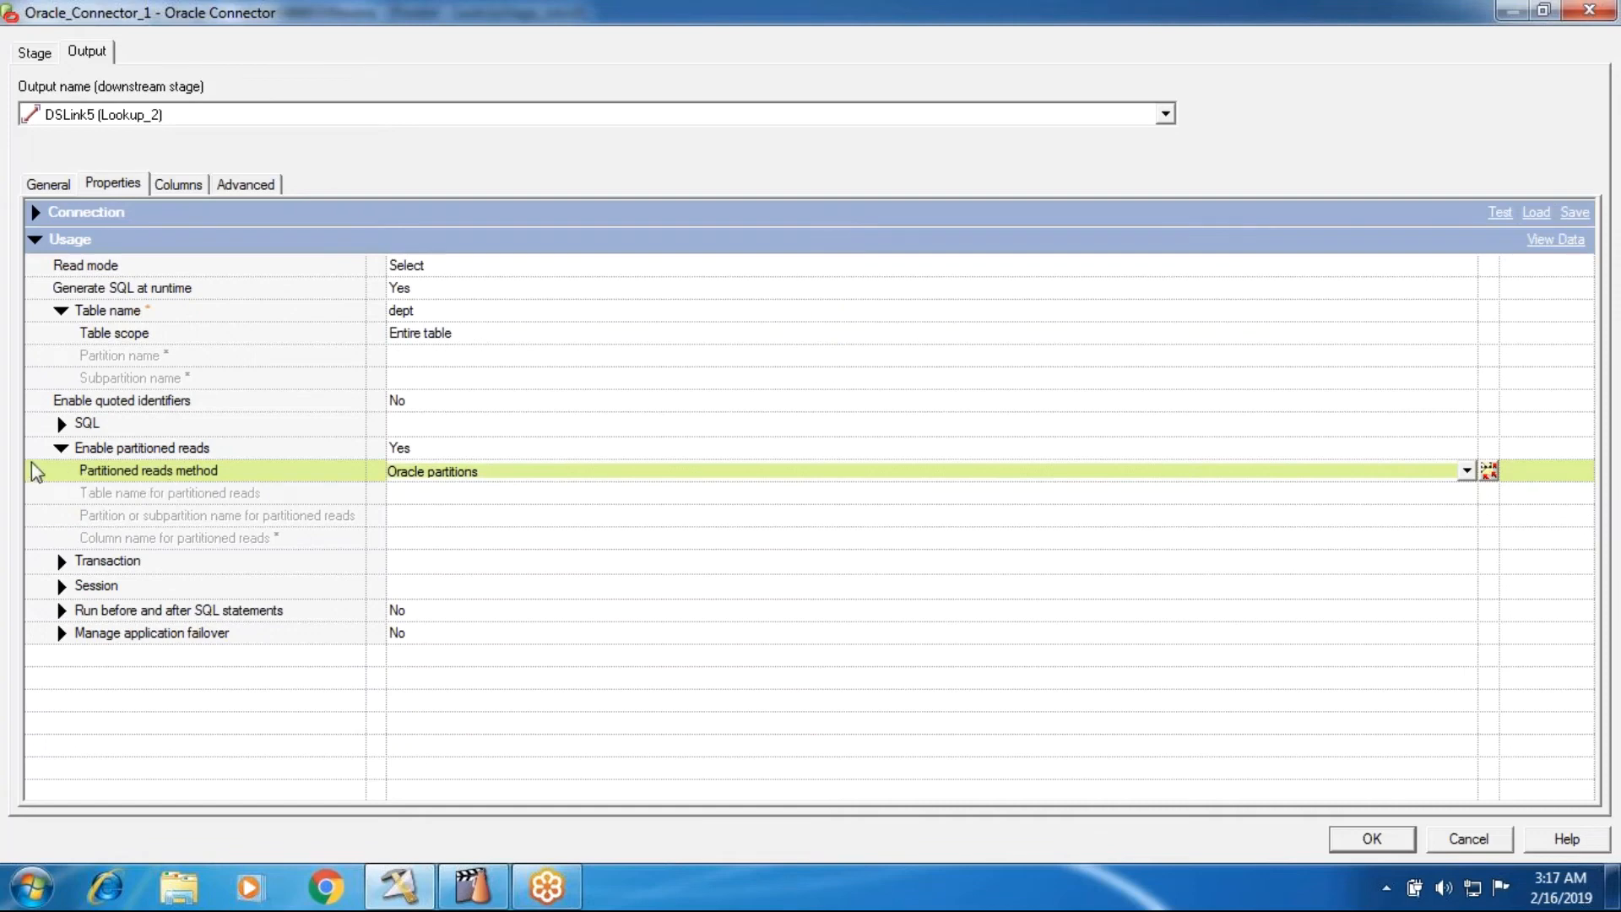
click(61, 448)
- Examine the Transaction properties with the Isolation level options, and the Session properties of the connector
click(61, 471)
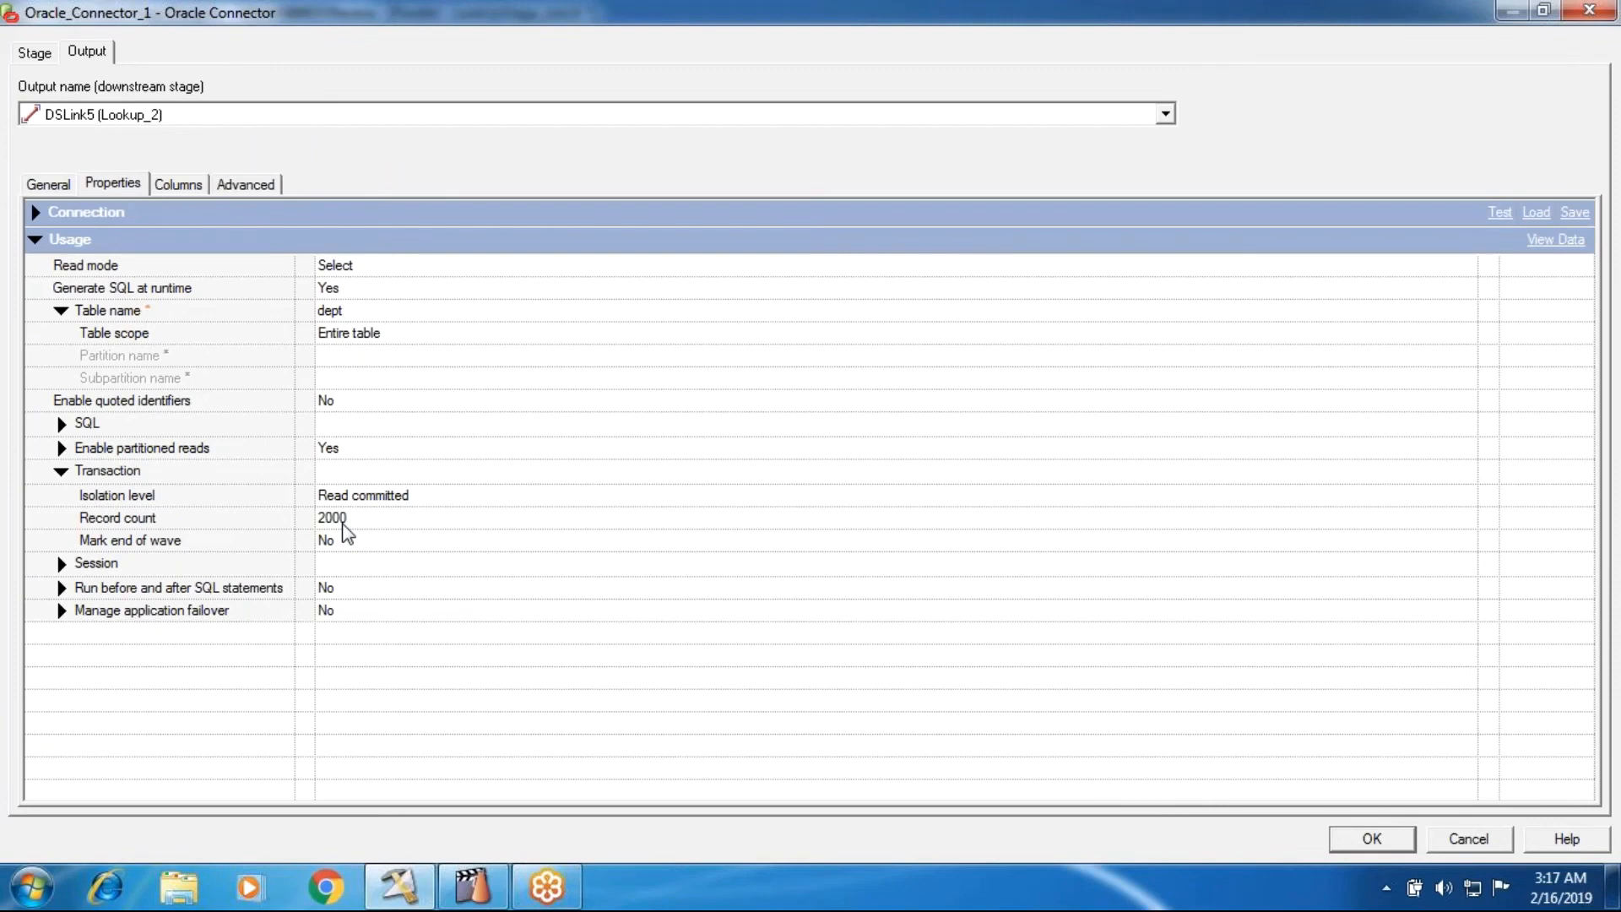
click(346, 499)
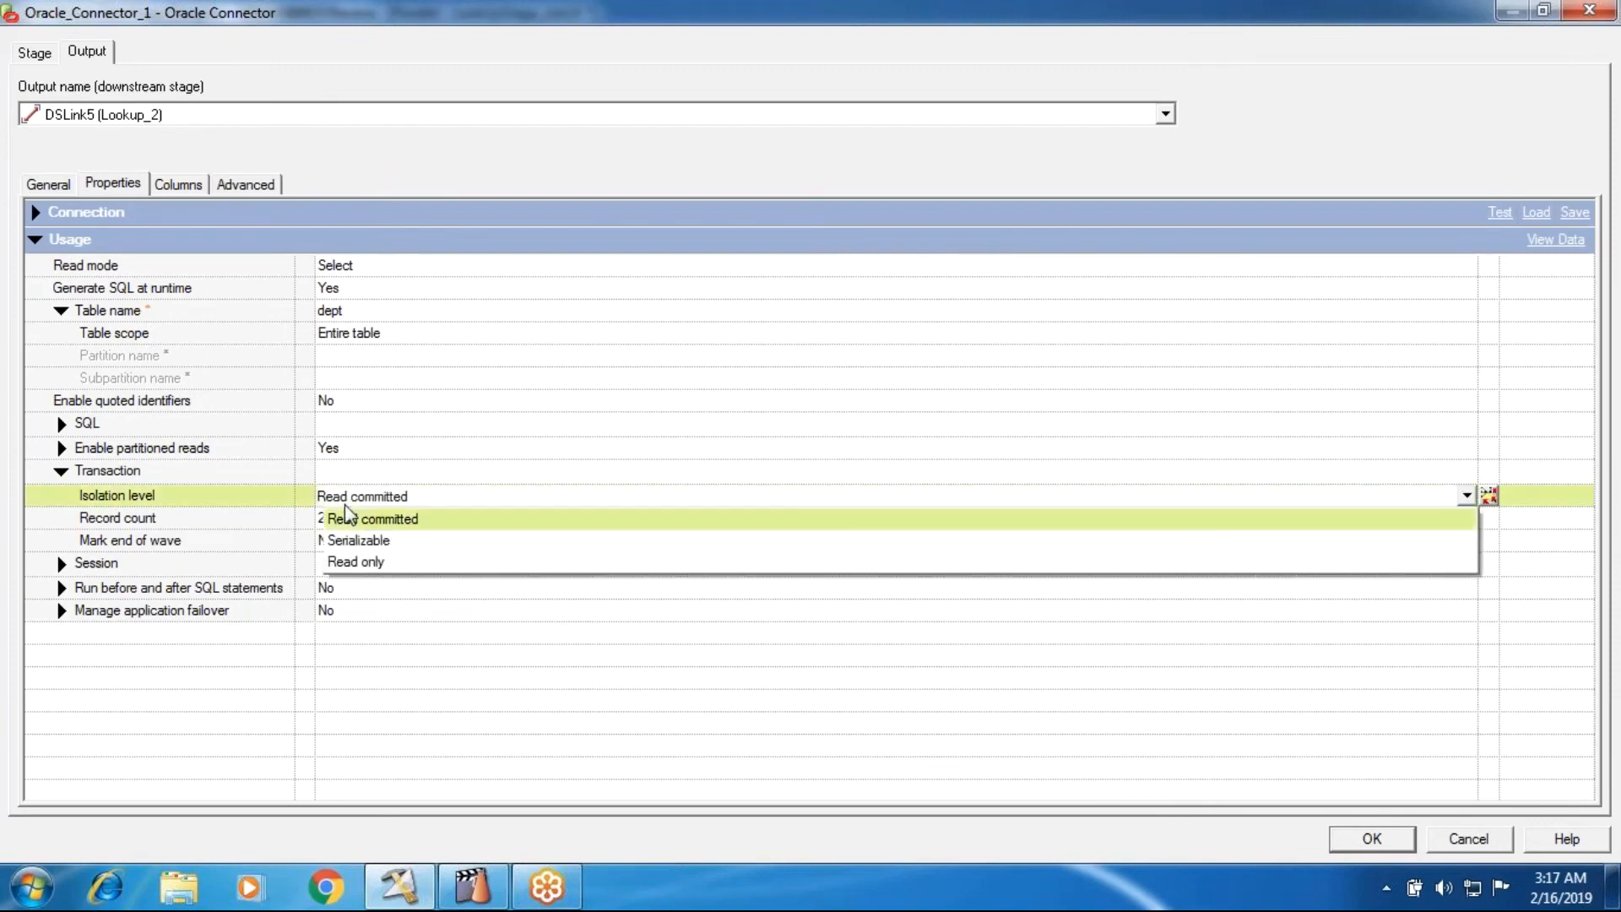
click(346, 511)
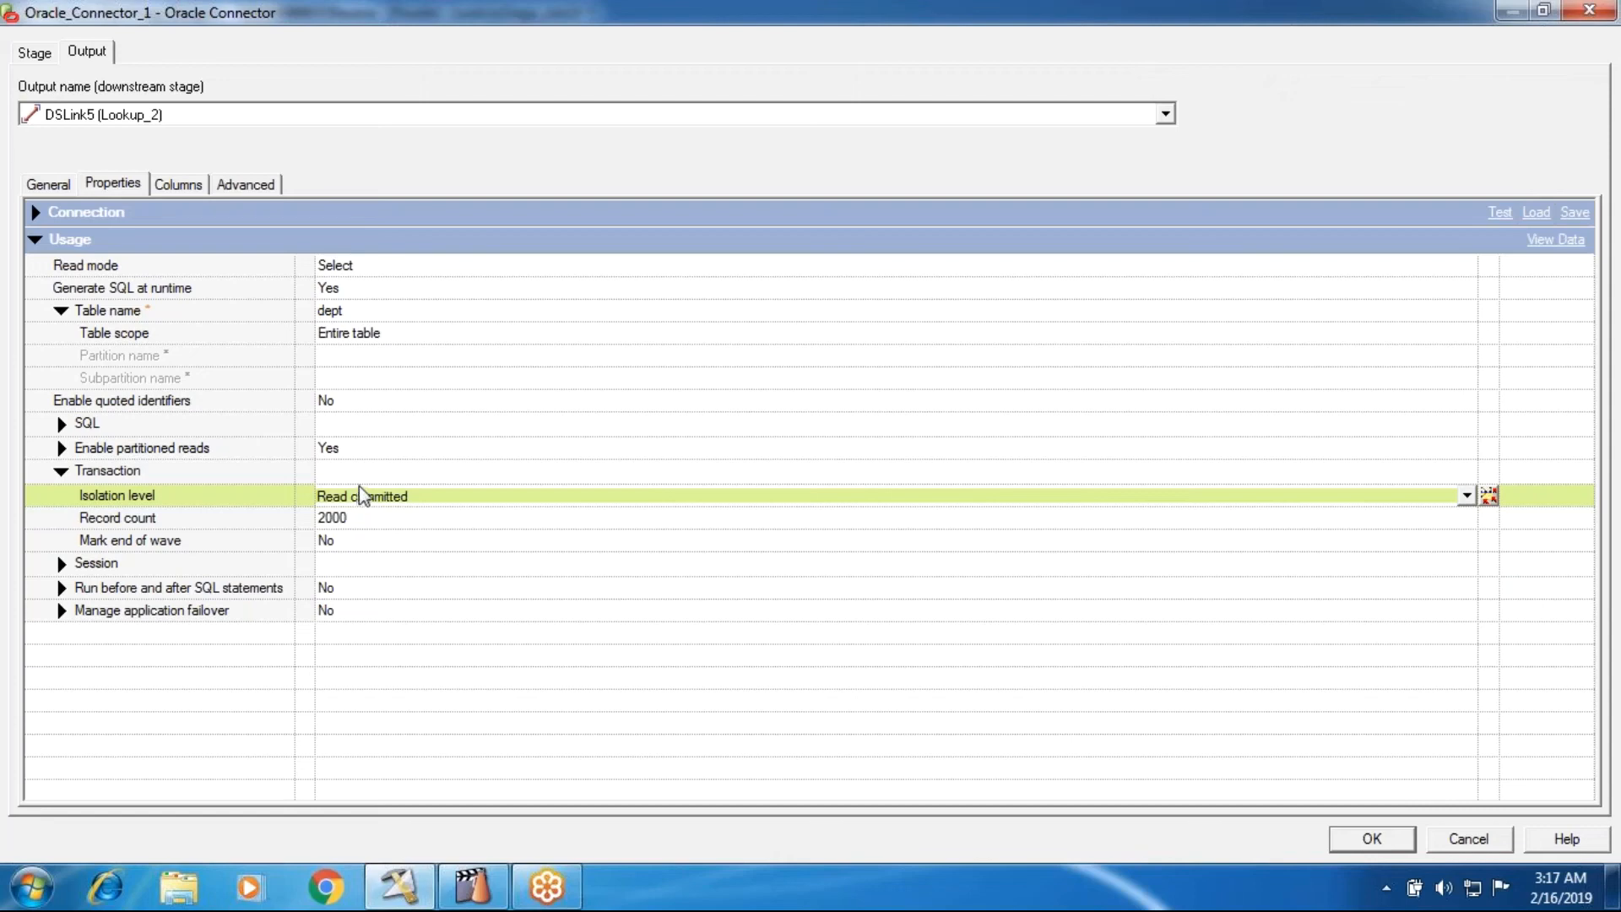
click(363, 499)
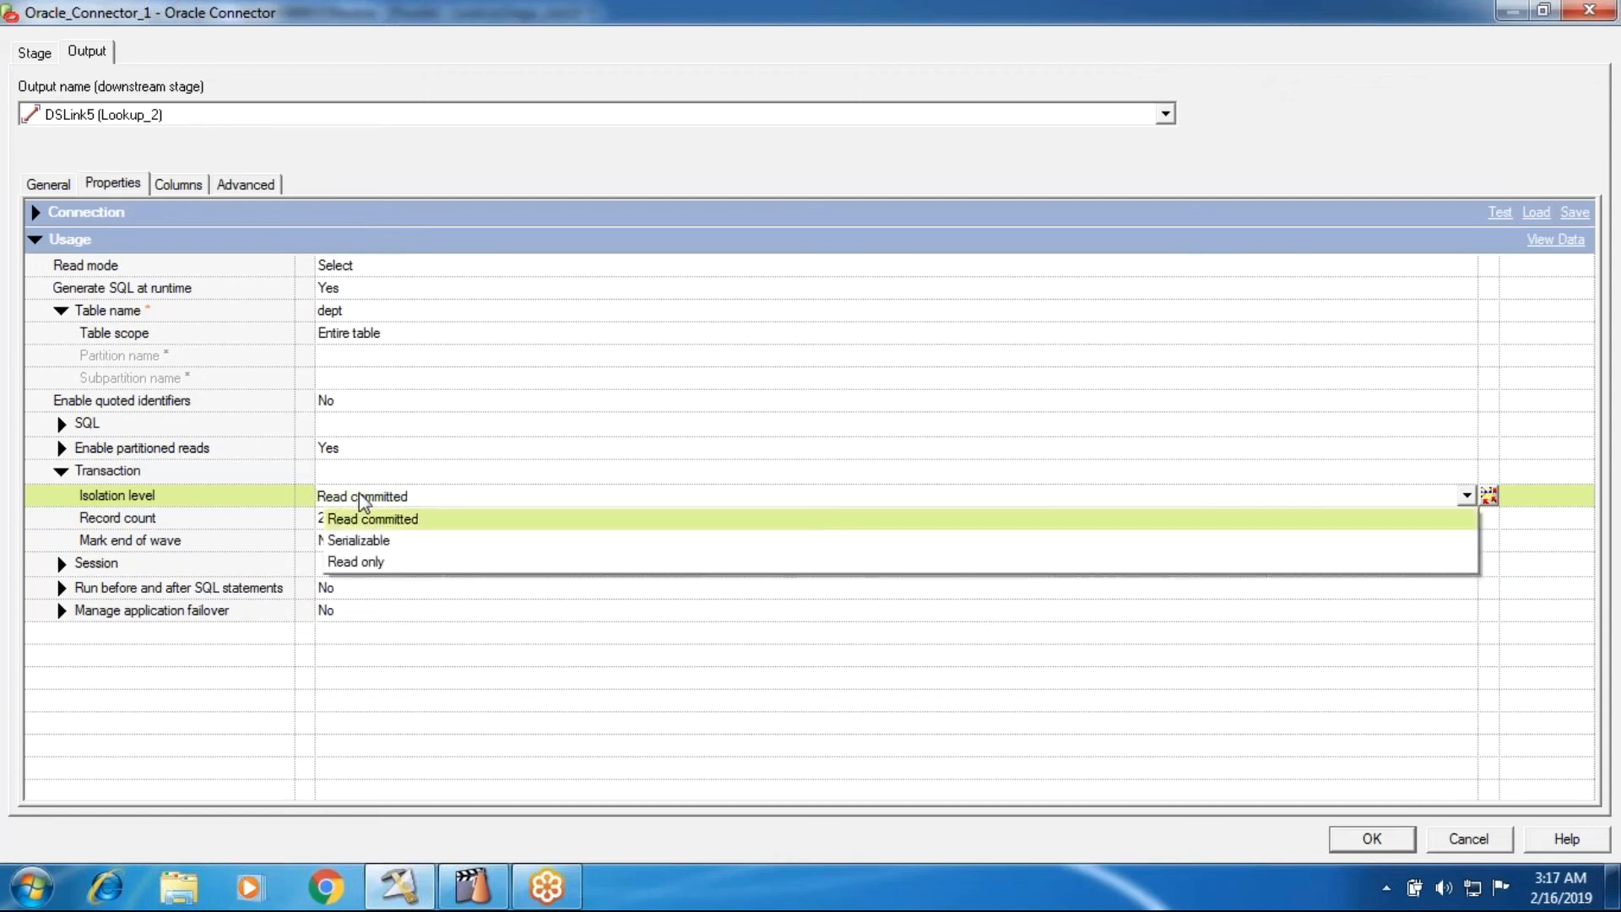
click(359, 495)
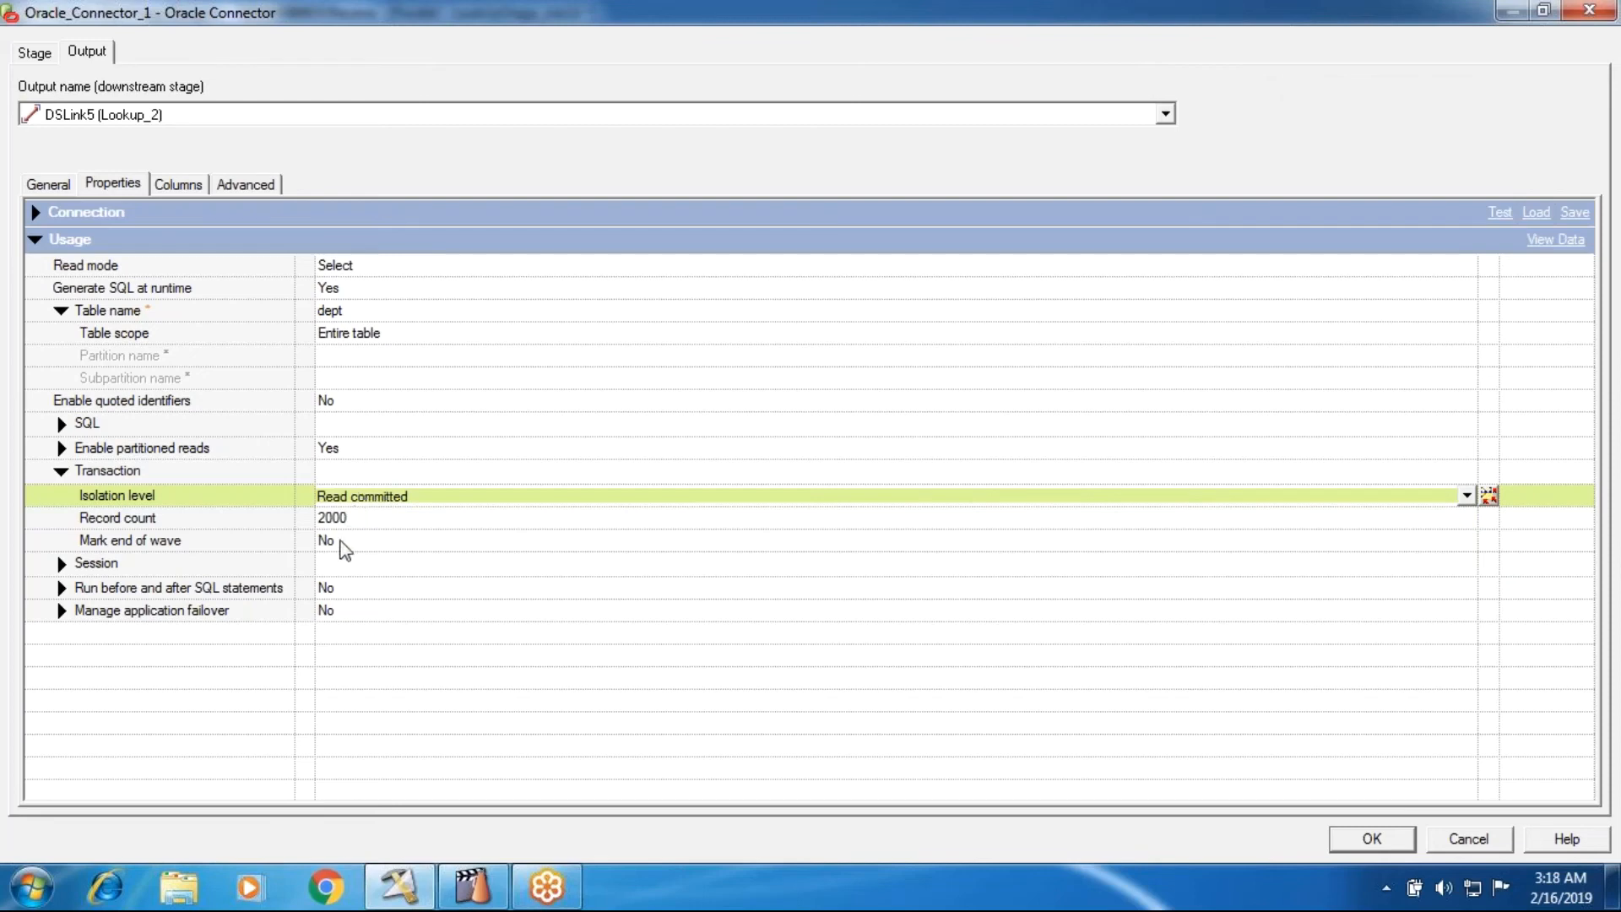
click(60, 564)
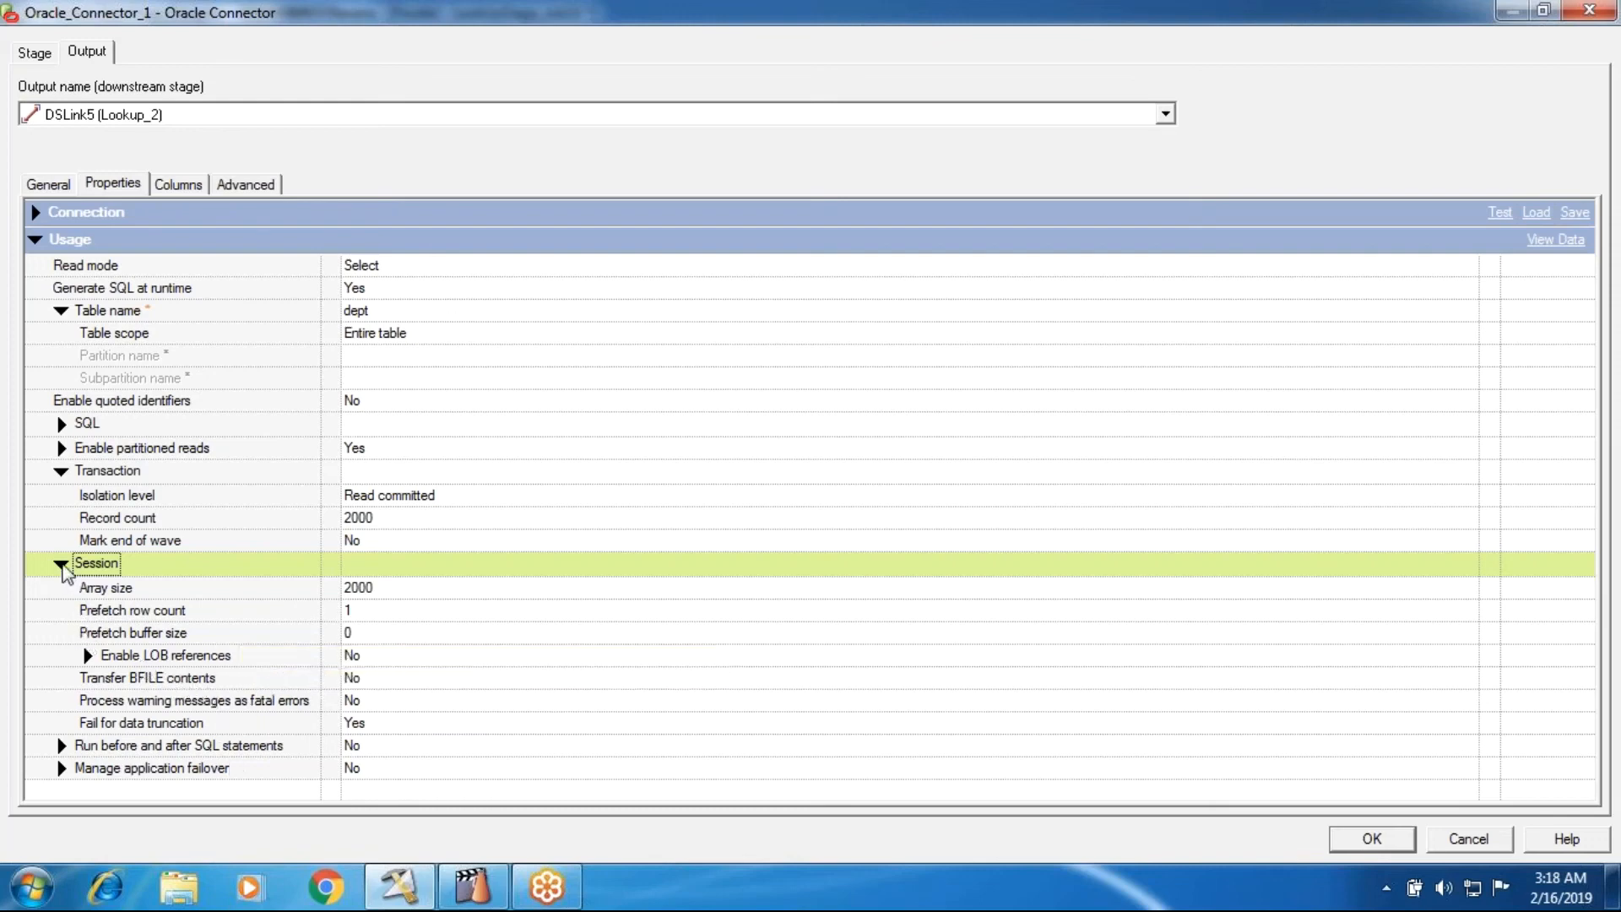
click(61, 564)
- Set Run before and after SQL statements to Yes, review its statement properties and collapse the group
click(61, 587)
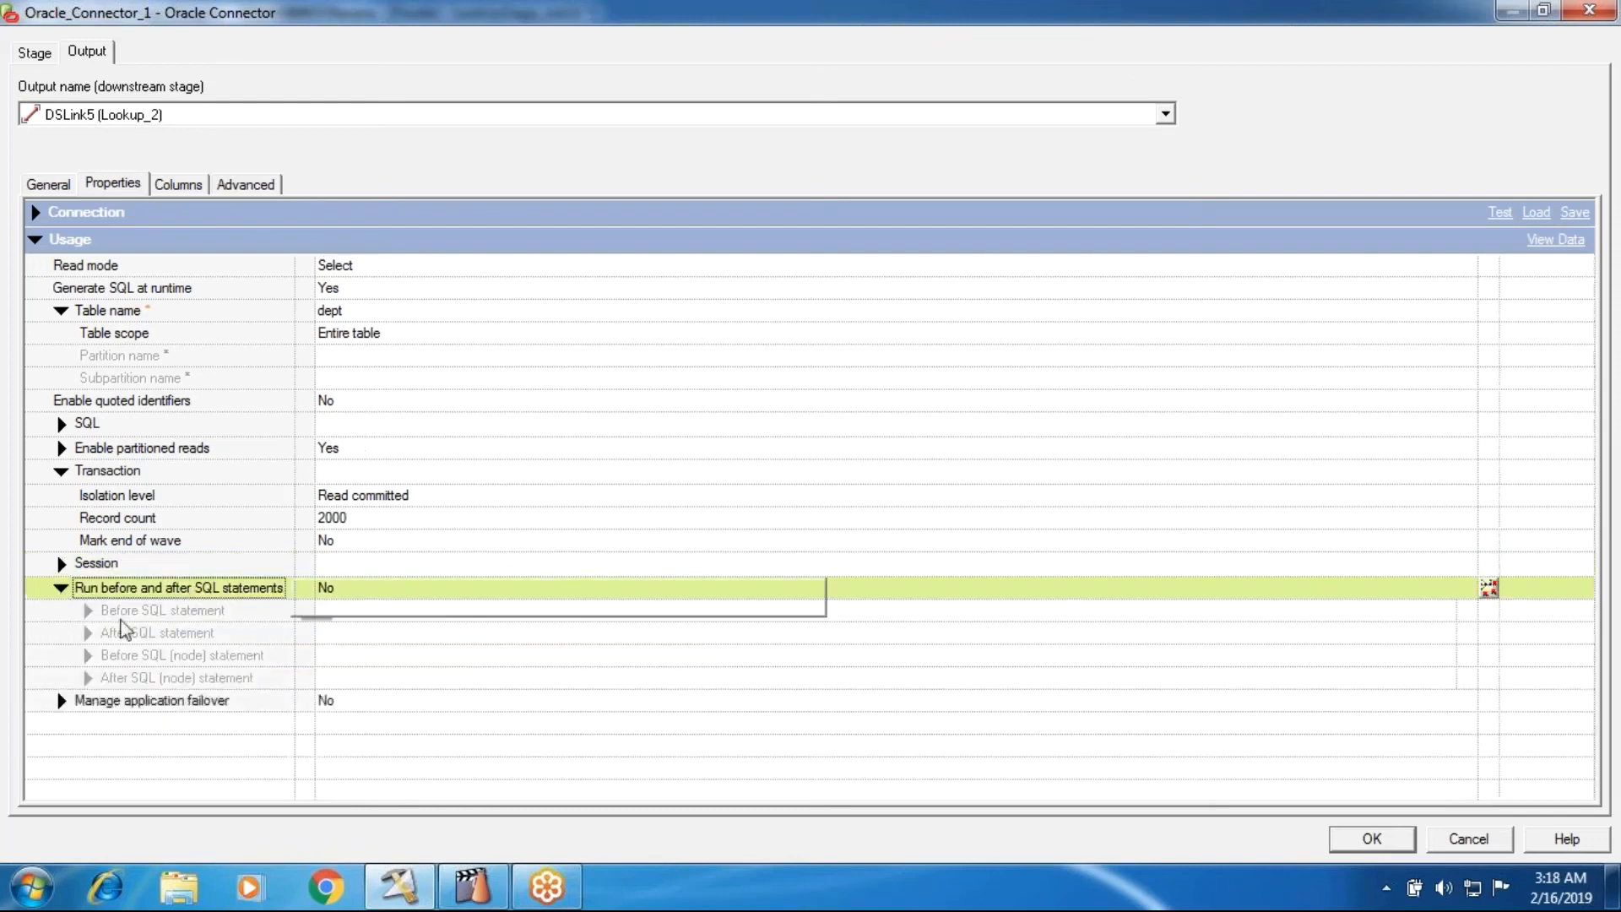
click(345, 582)
click(346, 616)
click(346, 592)
click(347, 616)
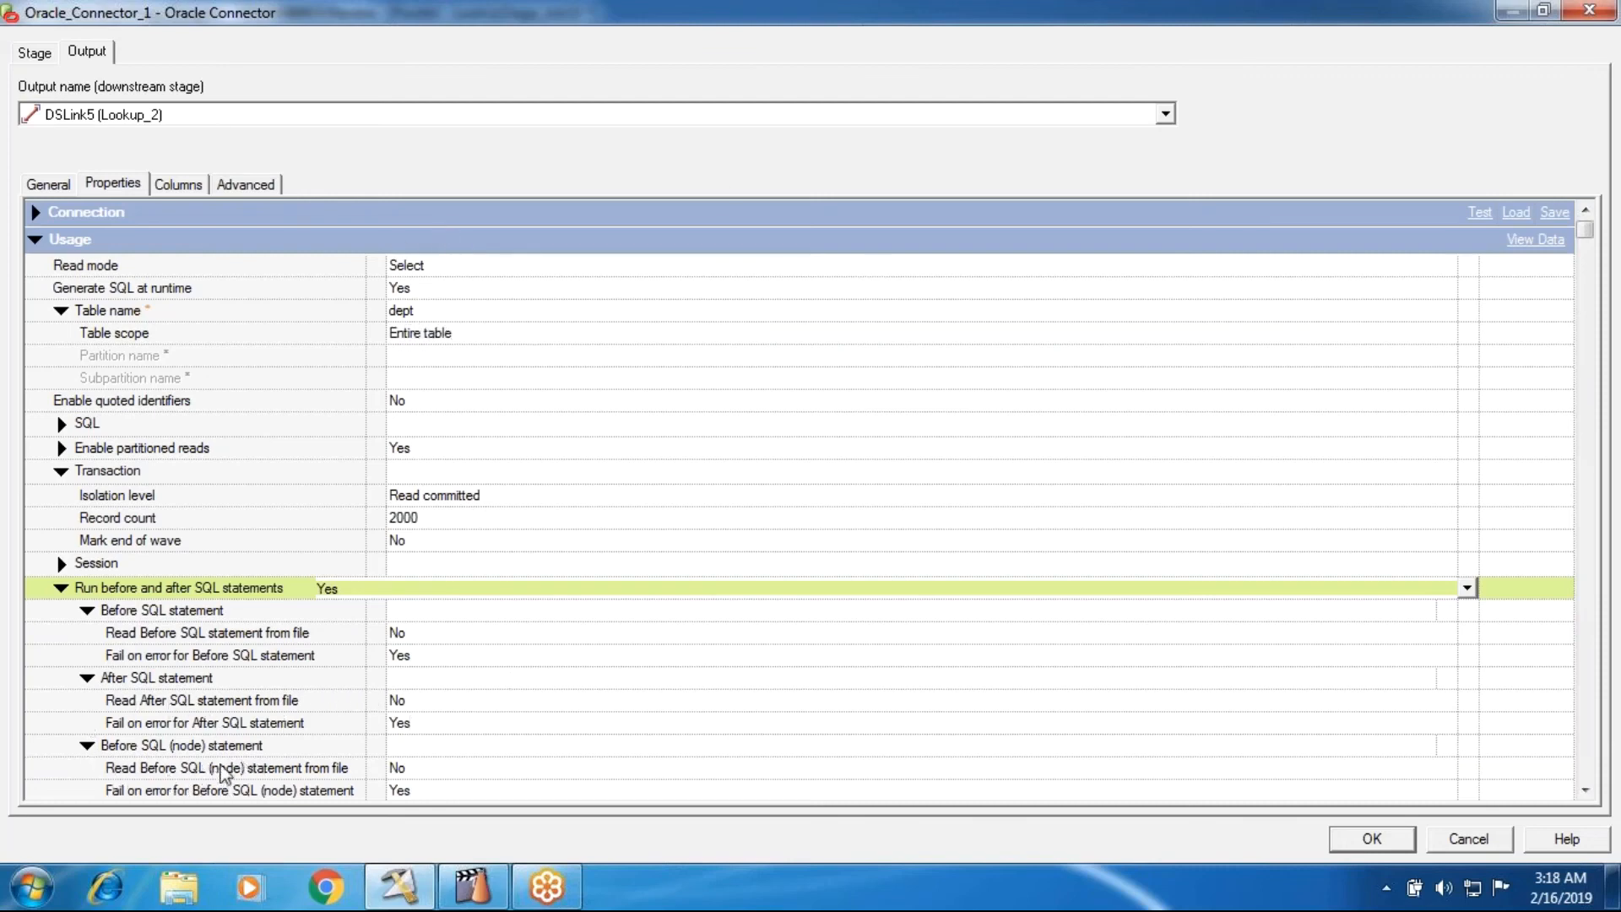
click(62, 588)
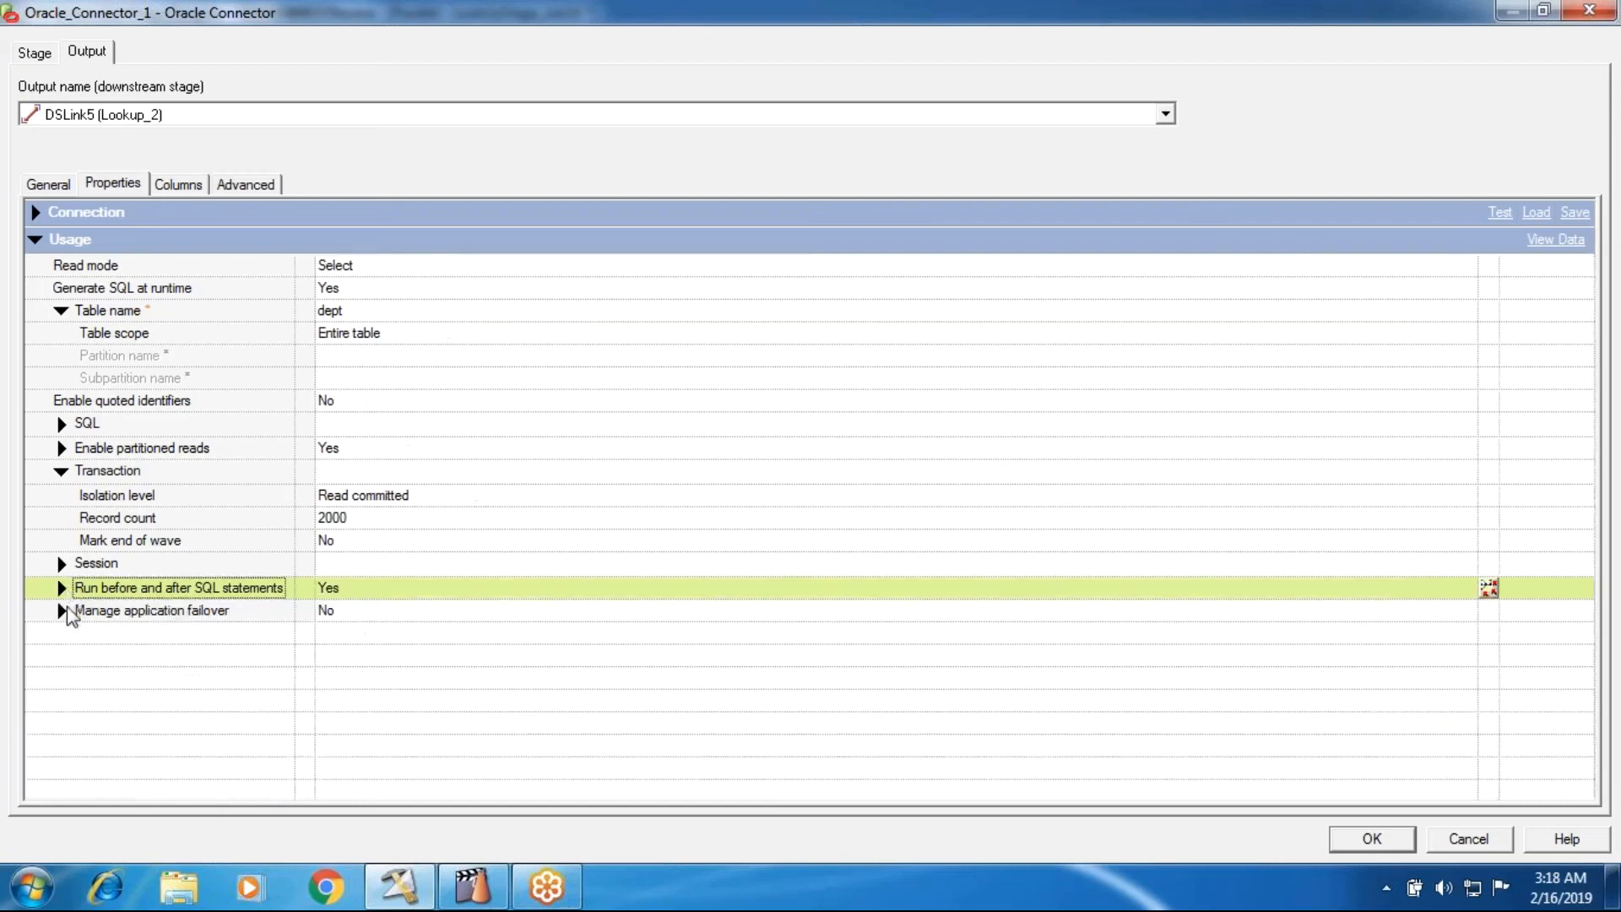
- Examine the Manage application failover settings and options, and close the Oracle_Connector_1 properties without keeping the changes
click(62, 611)
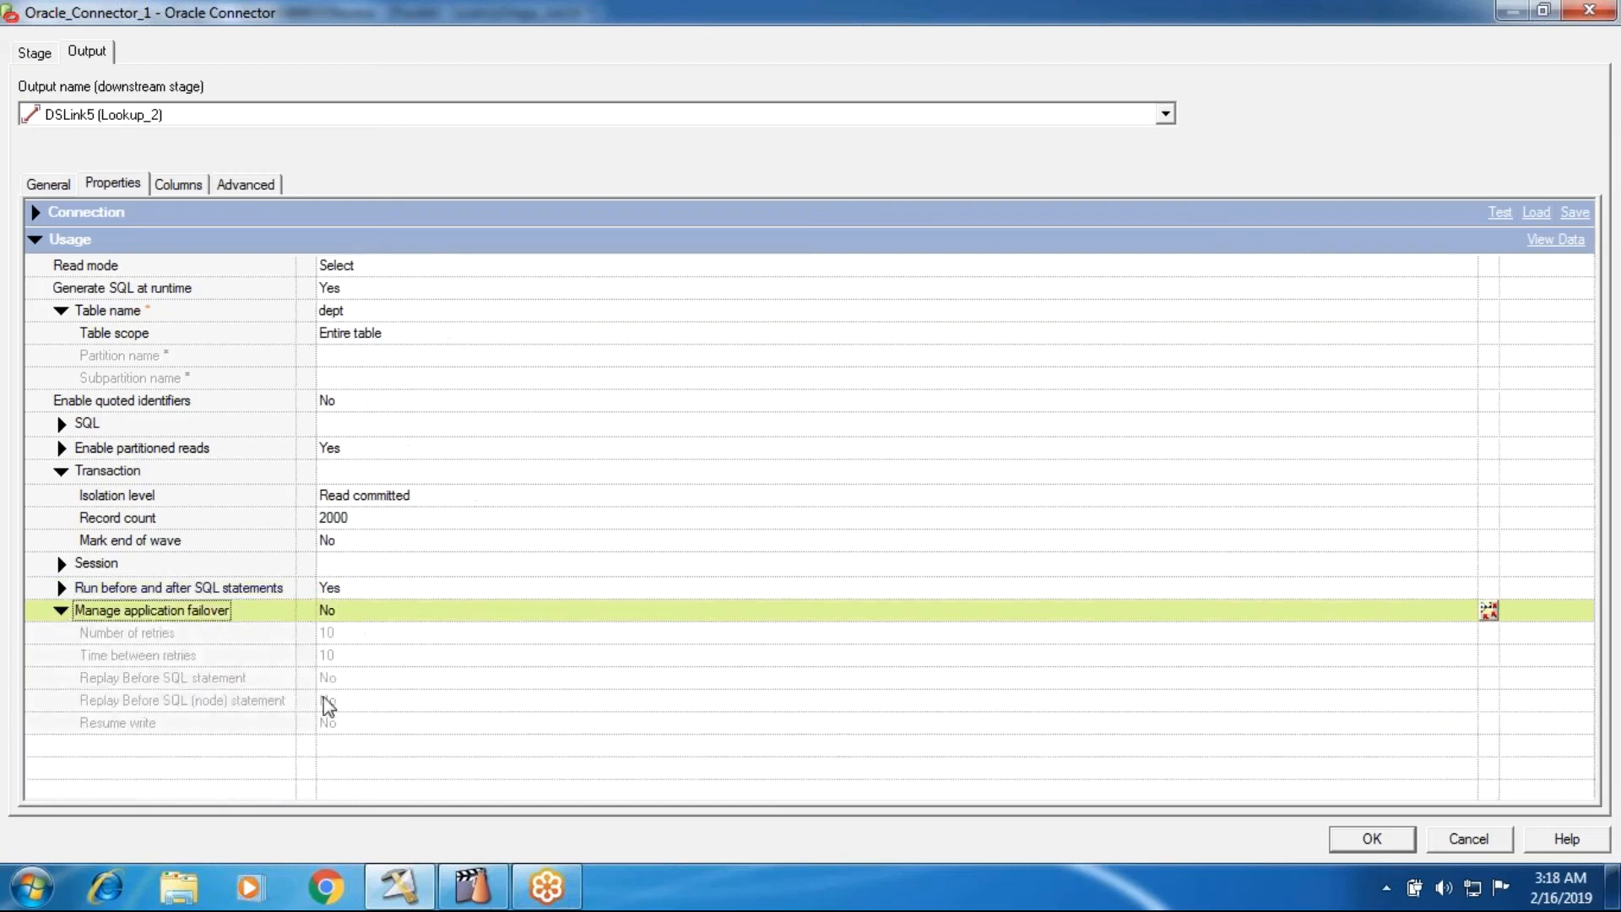
click(337, 613)
click(342, 652)
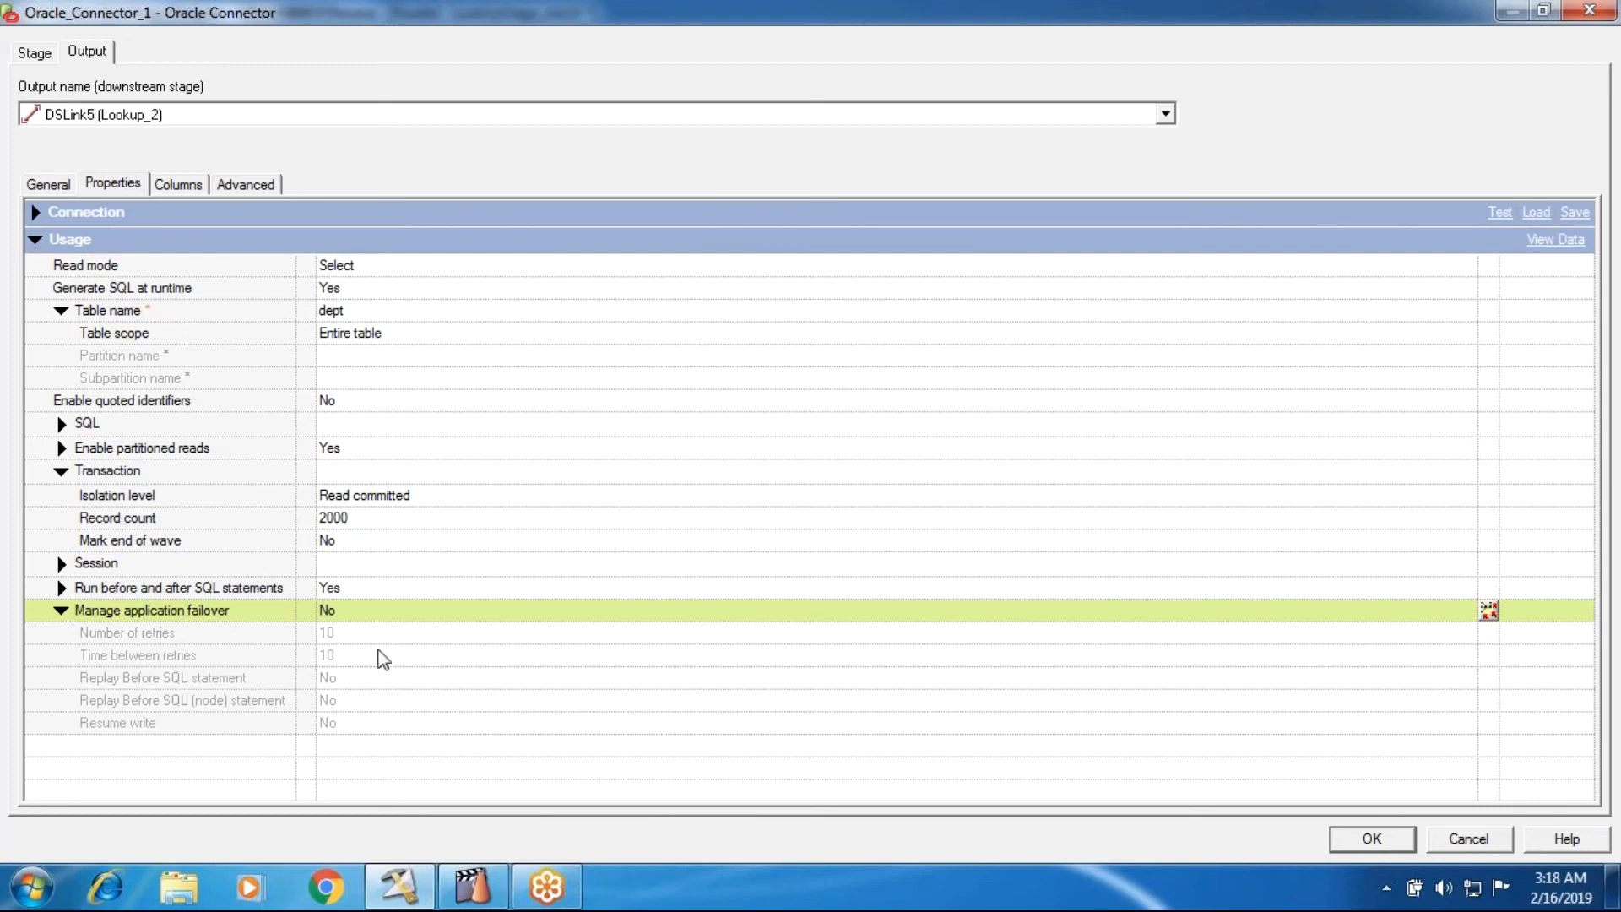
click(355, 596)
click(348, 615)
click(323, 609)
click(359, 614)
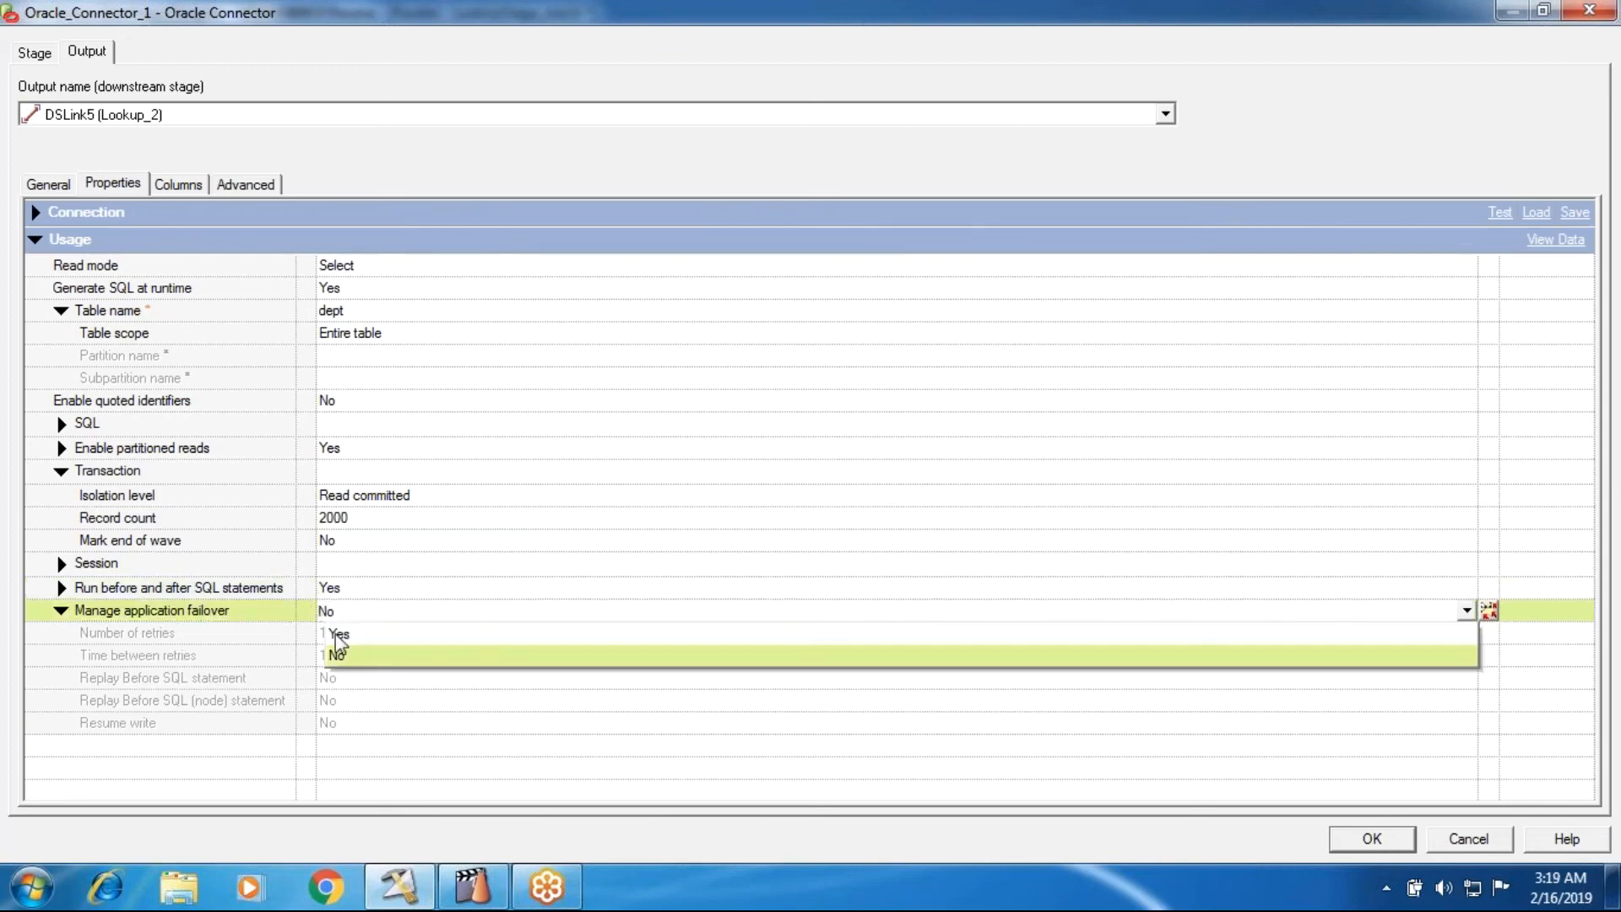
click(336, 634)
click(349, 617)
click(352, 644)
click(326, 613)
click(333, 656)
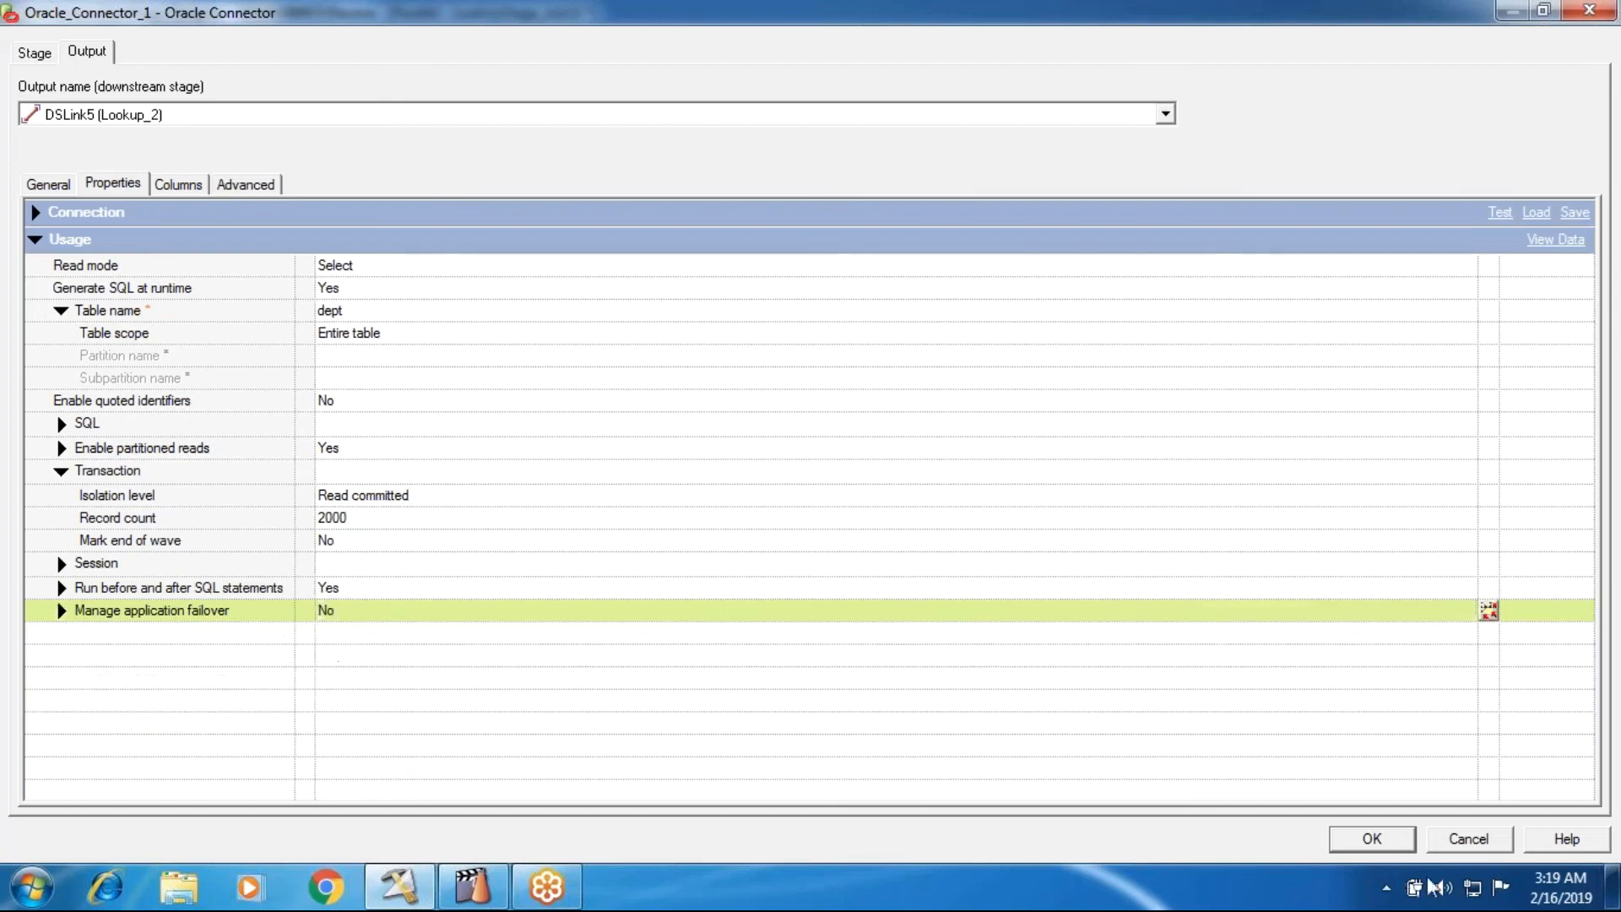
click(1458, 839)
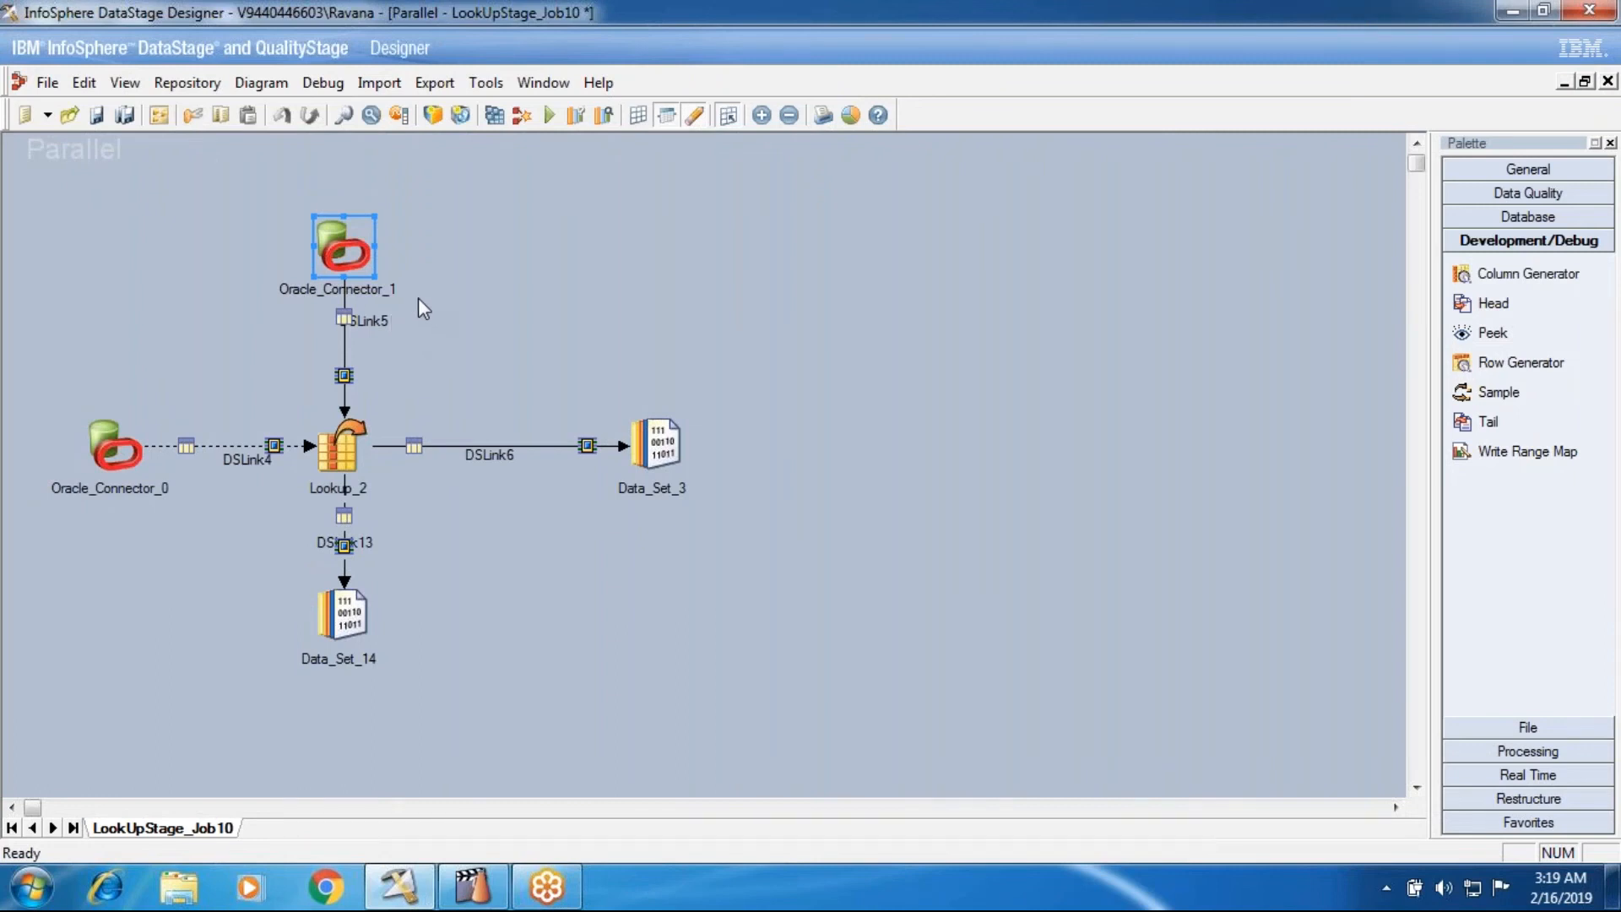
- Place a SQLServer Enterprise database stage in the empty area beside Data_Set_3 and close LookUpStage_Job10
click(1528, 216)
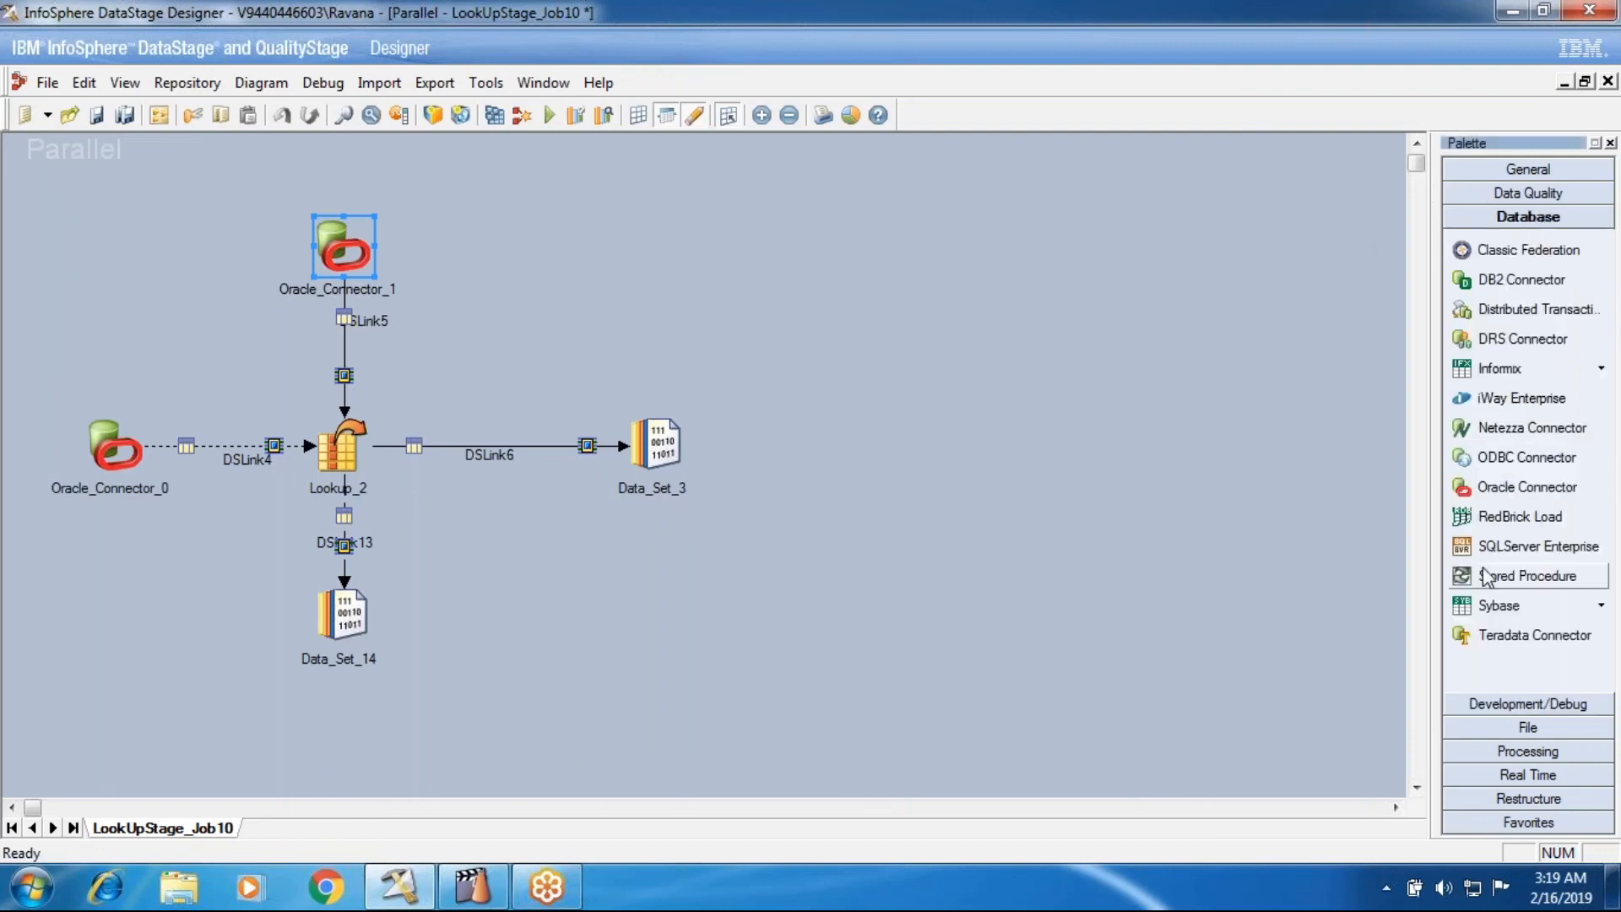
click(1486, 546)
click(1002, 413)
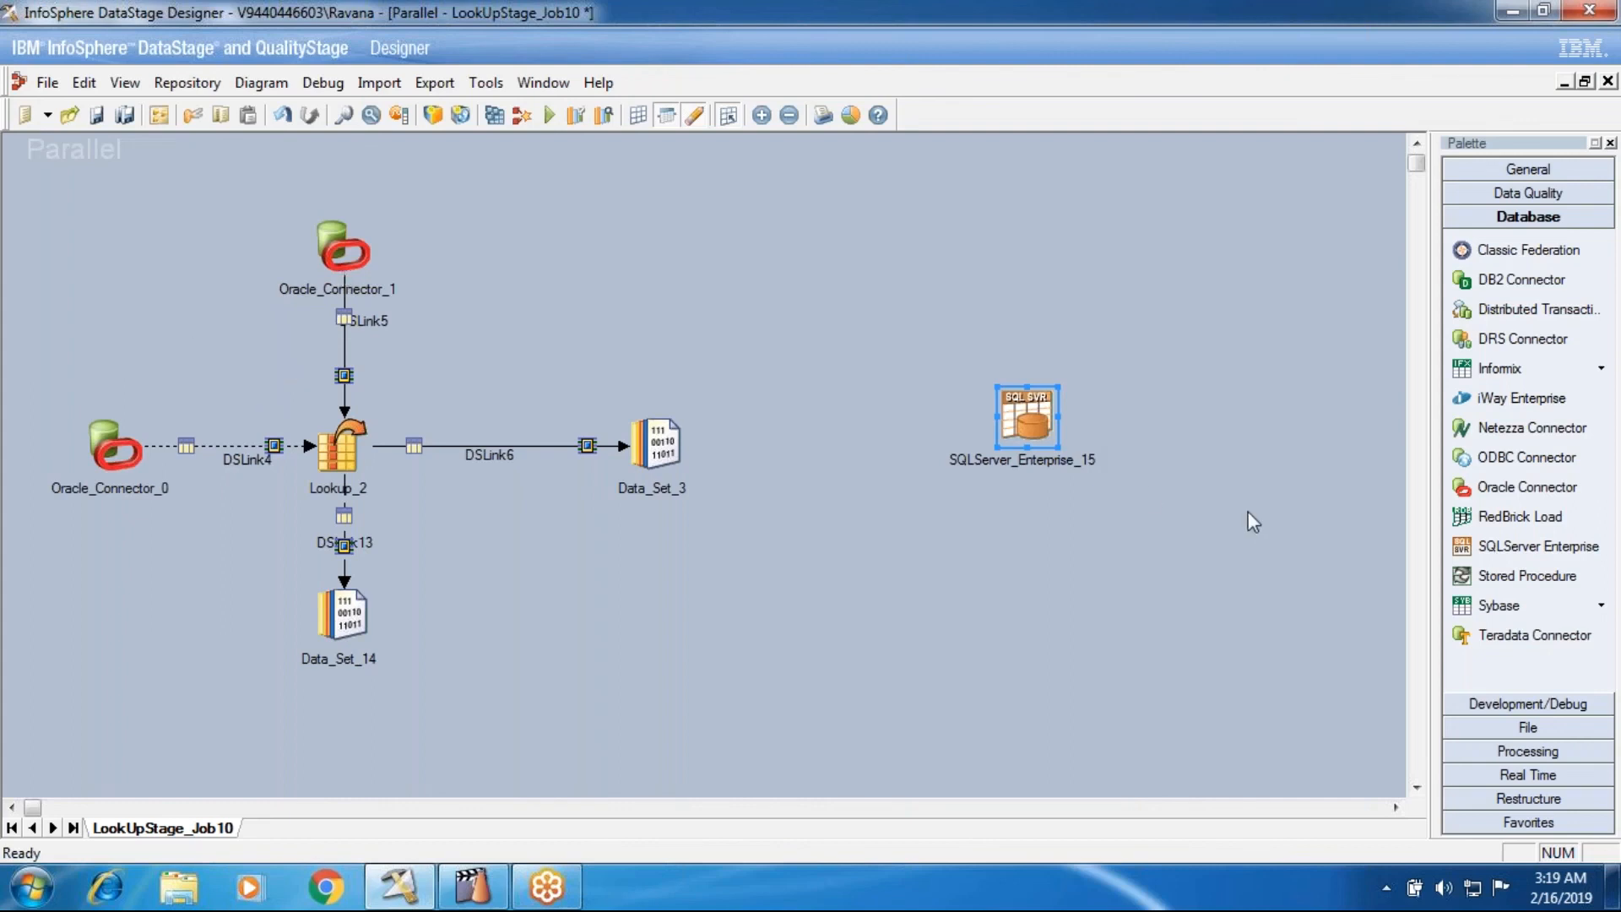
click(1608, 81)
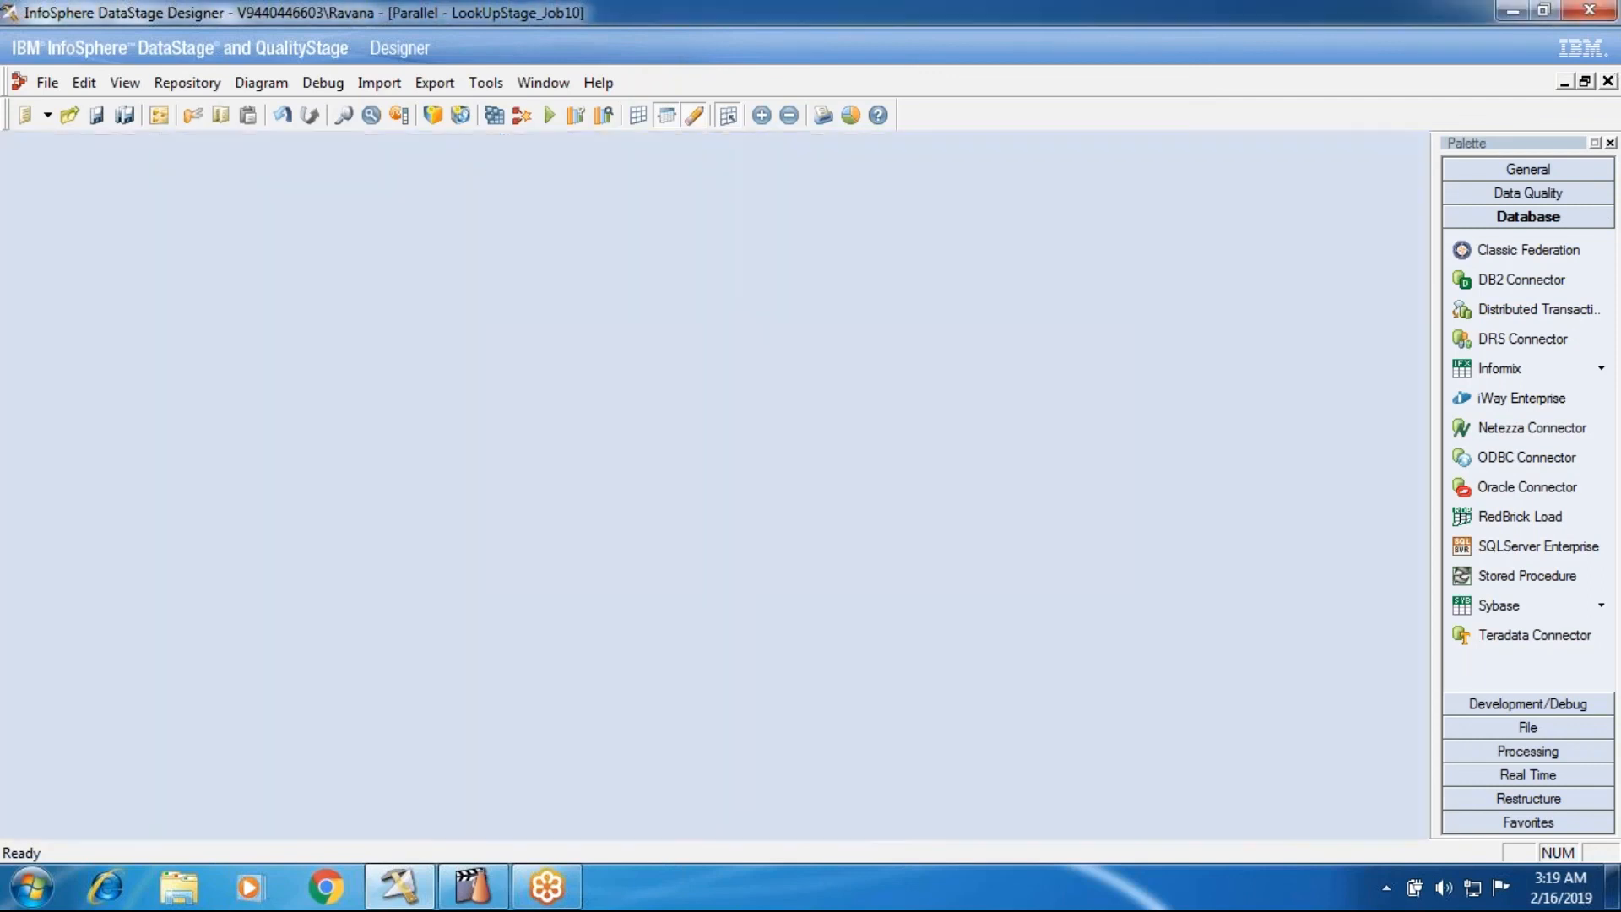